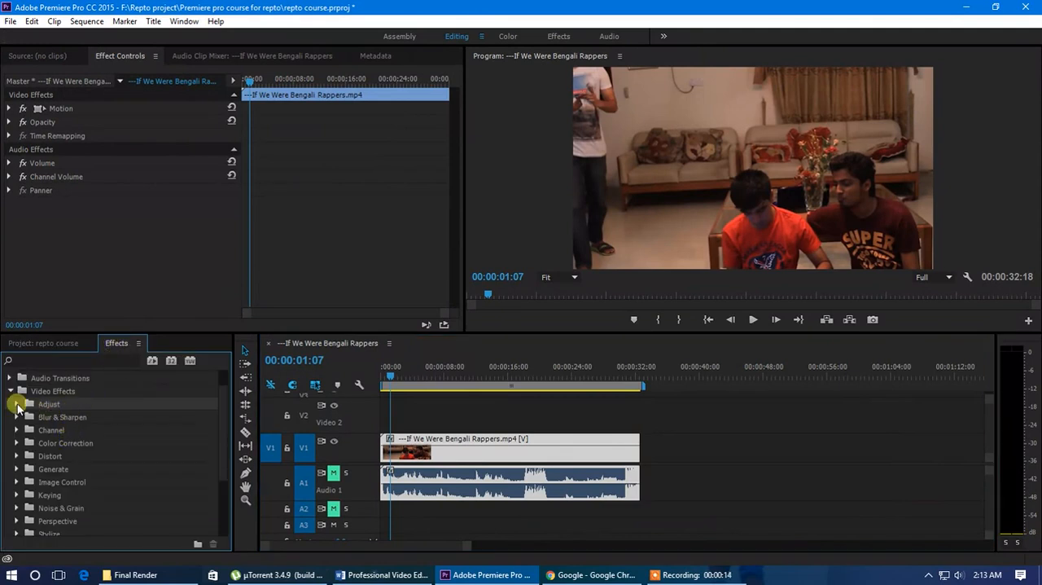
Try the Auto Color effect from the Adjust group on the video clip on V1 and undo it
click(49, 417)
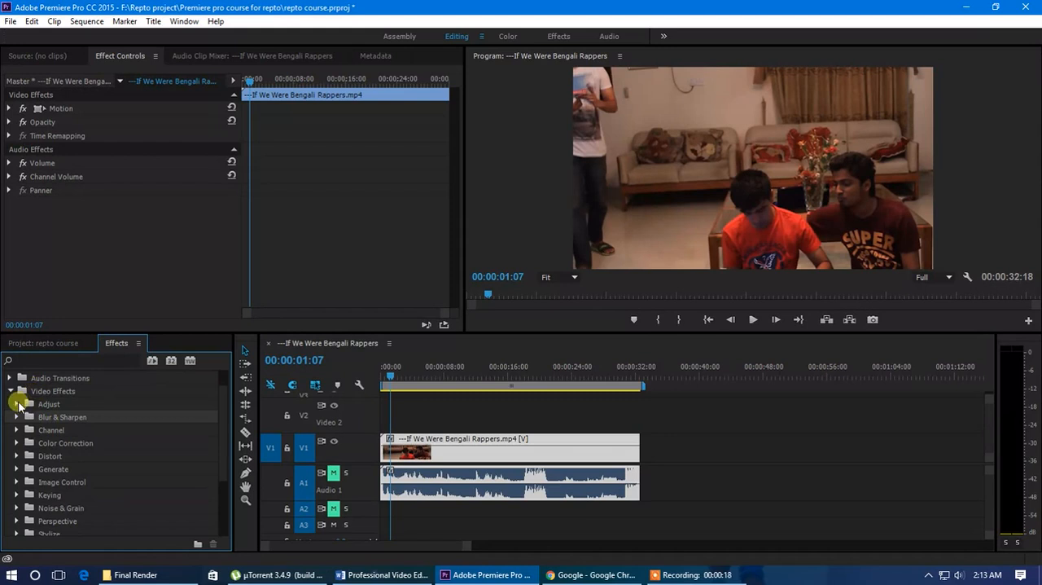
click(17, 403)
click(17, 403)
scroll(61, 430, down, 1)
click(17, 391)
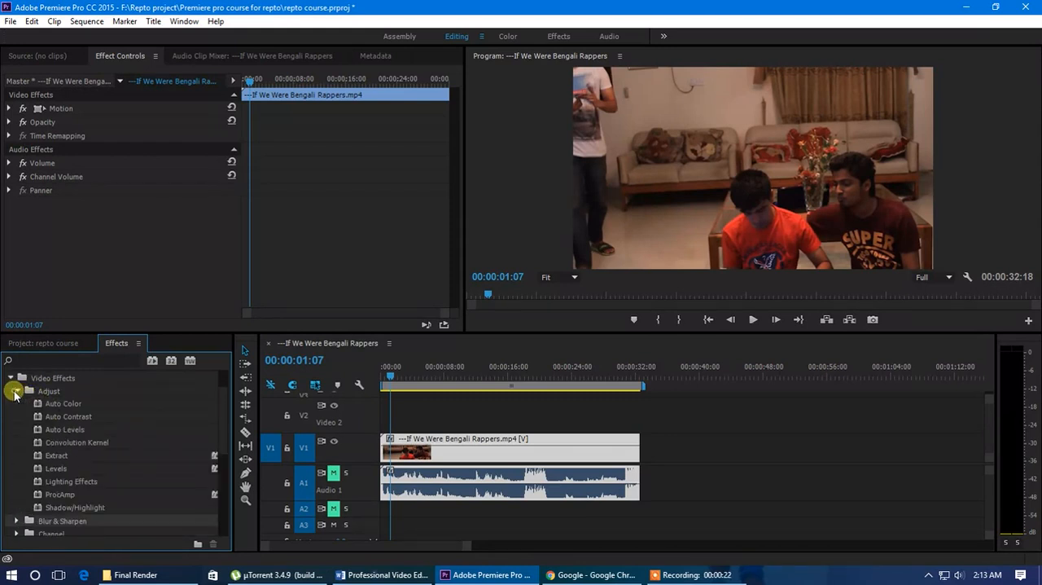
drag(162, 426, 411, 457)
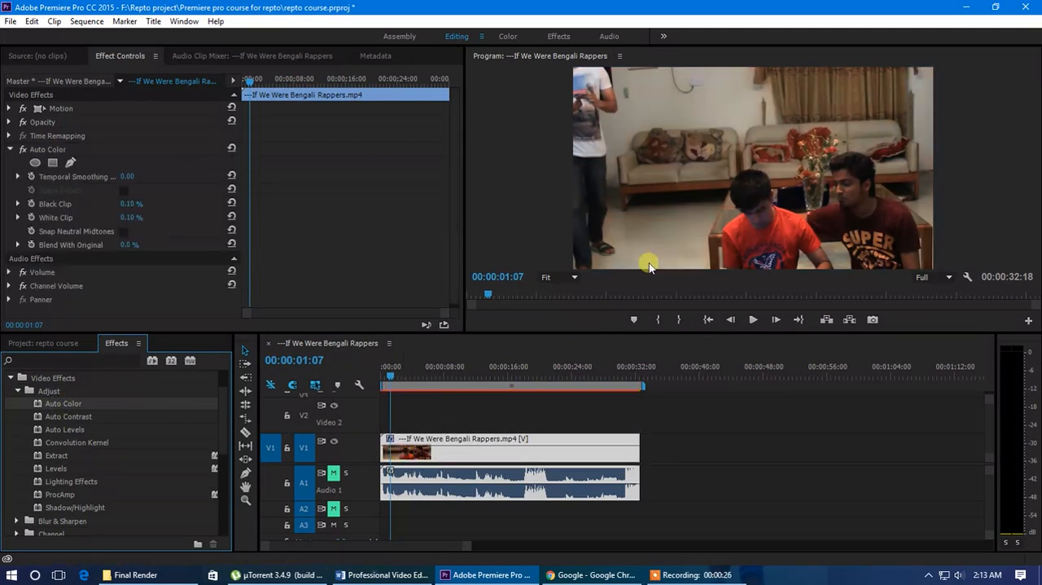
key(ctrl+z)
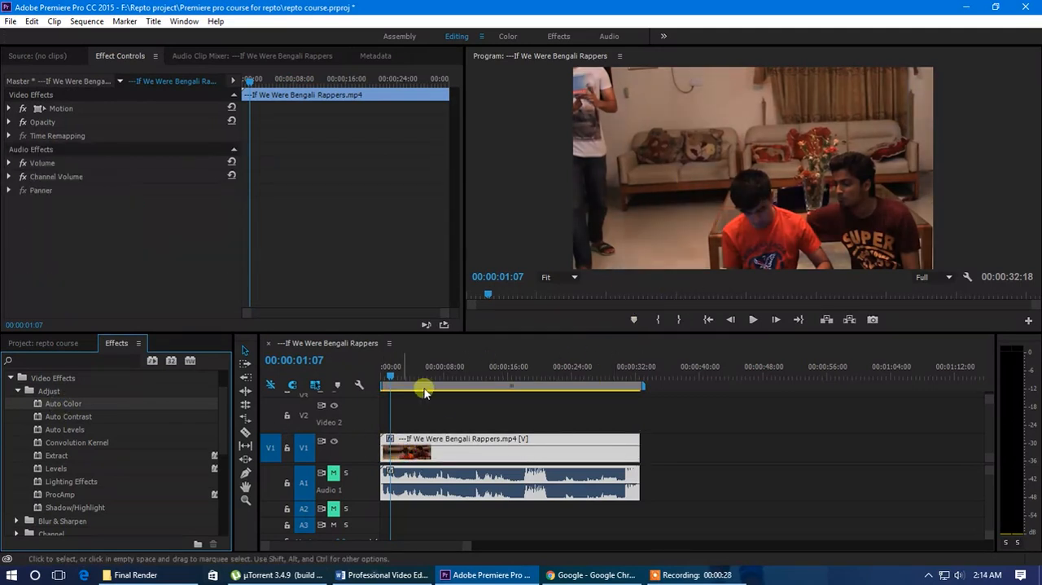
Place the adjustment layer on V2 over the full length of the clip and apply the Auto Color effect to it
click(49, 342)
drag(85, 440, 640, 412)
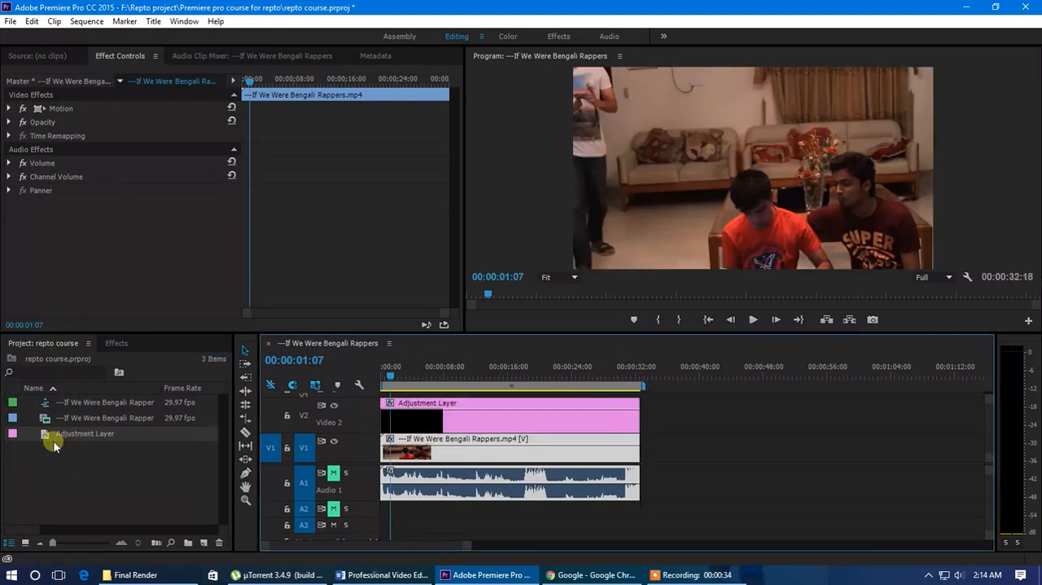
click(121, 343)
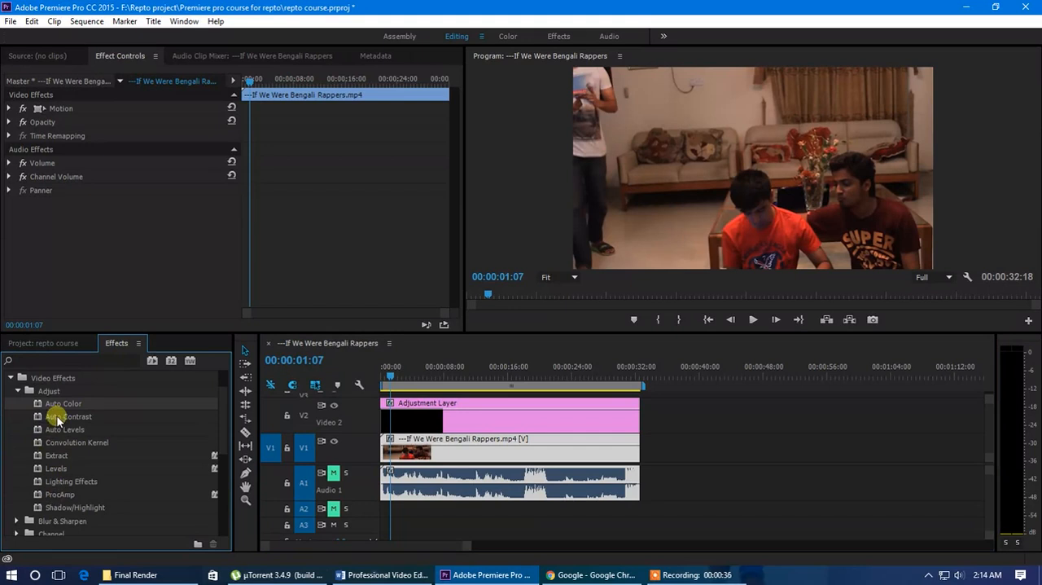
drag(50, 403, 417, 420)
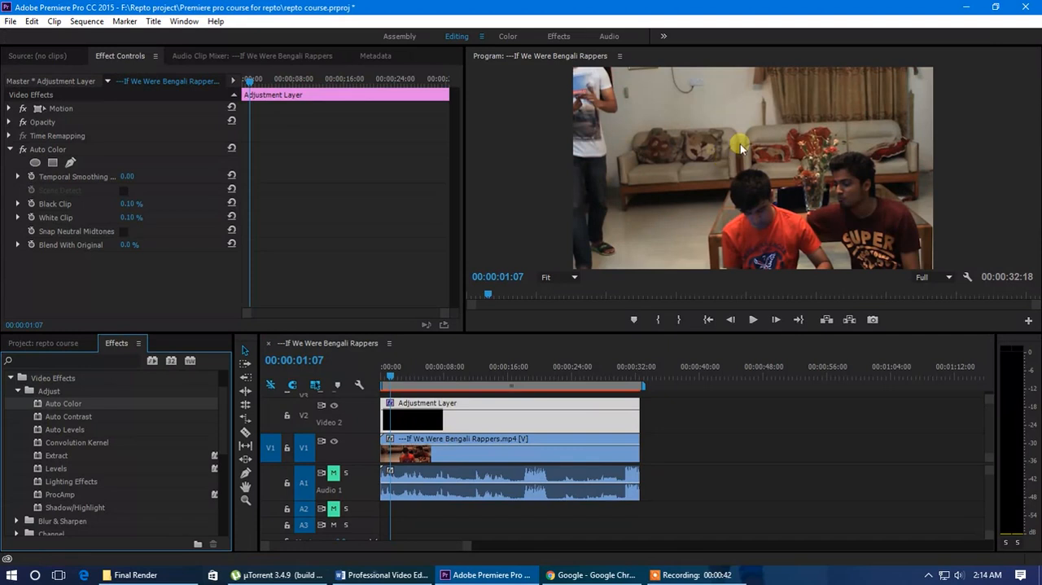
key(ctrl+z)
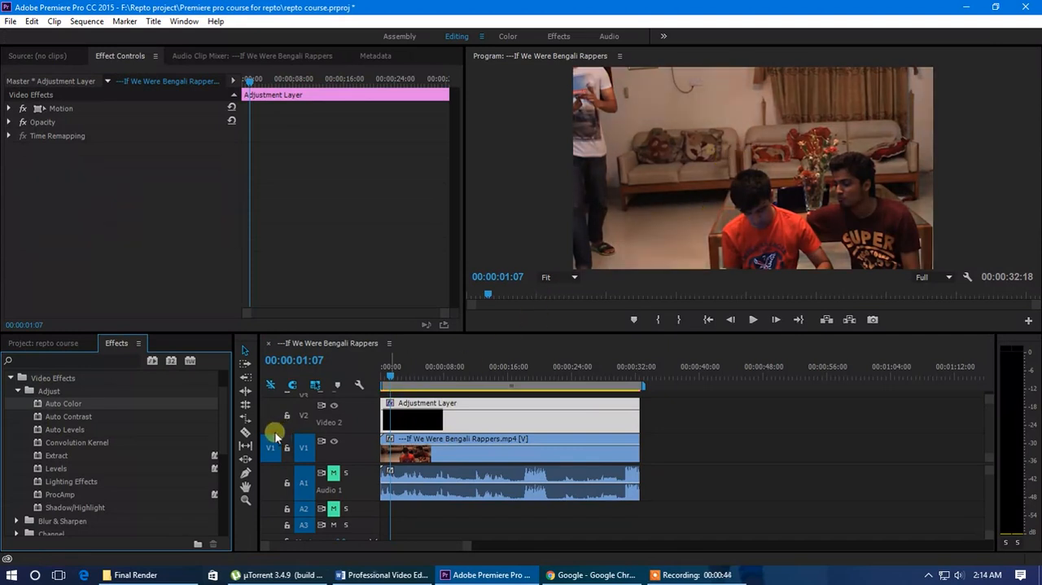
drag(79, 404, 445, 422)
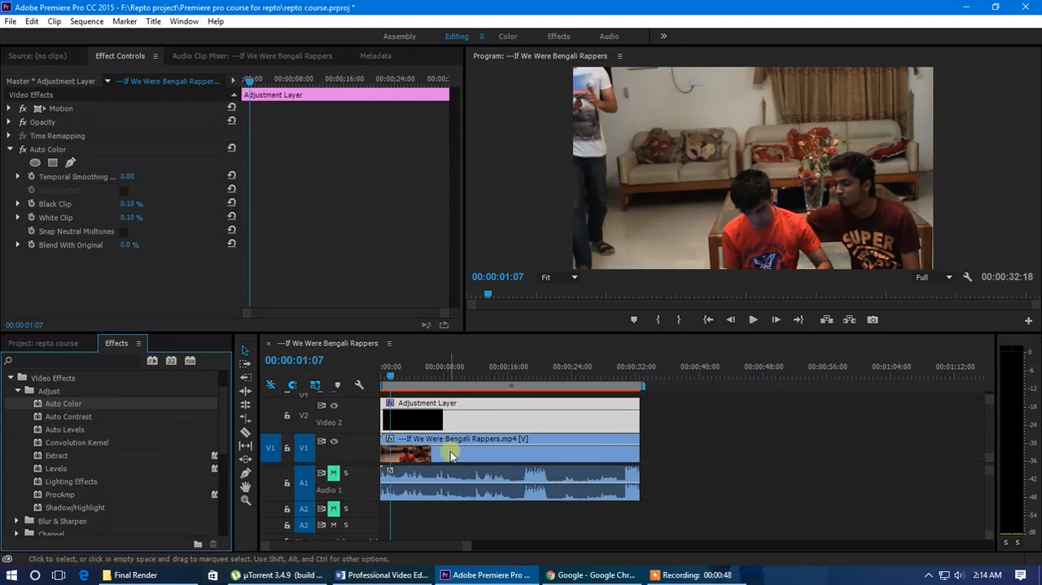
Set the adjustment layer's Auto Color to Black Clip 9.20 % and White Clip 9.40 %, and collapse its settings
click(454, 421)
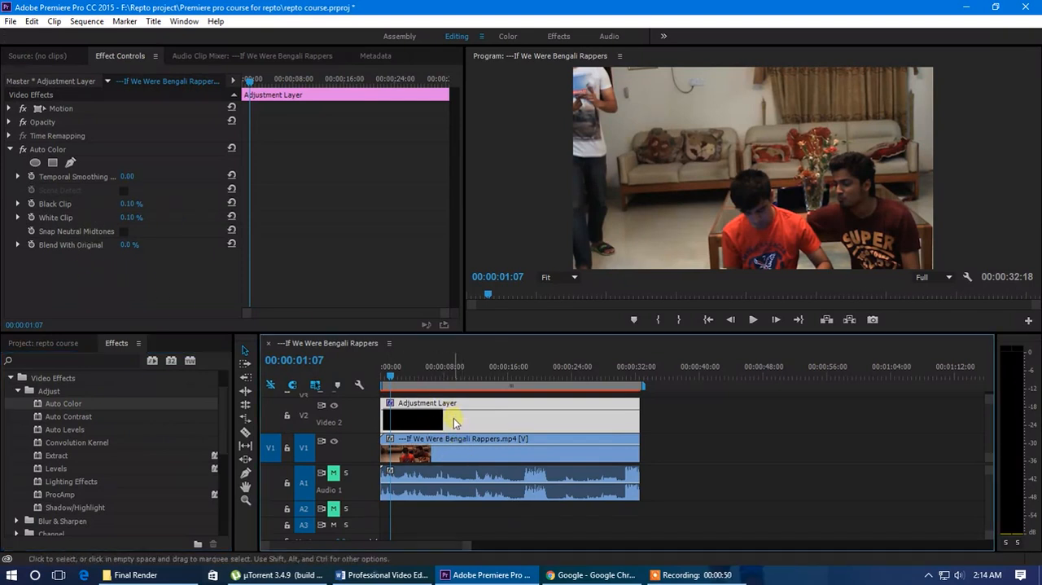
click(49, 151)
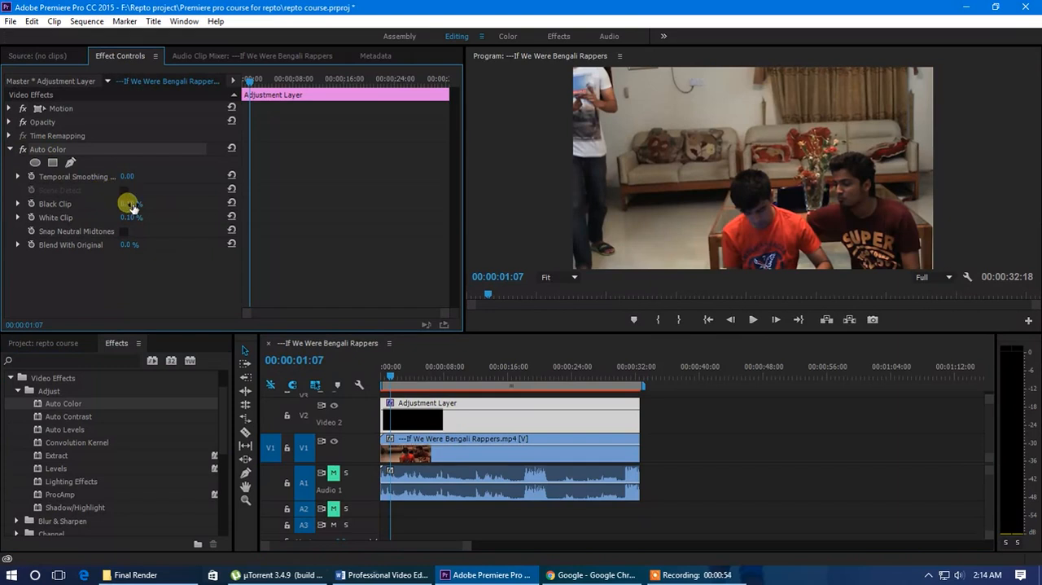
drag(130, 209, 198, 223)
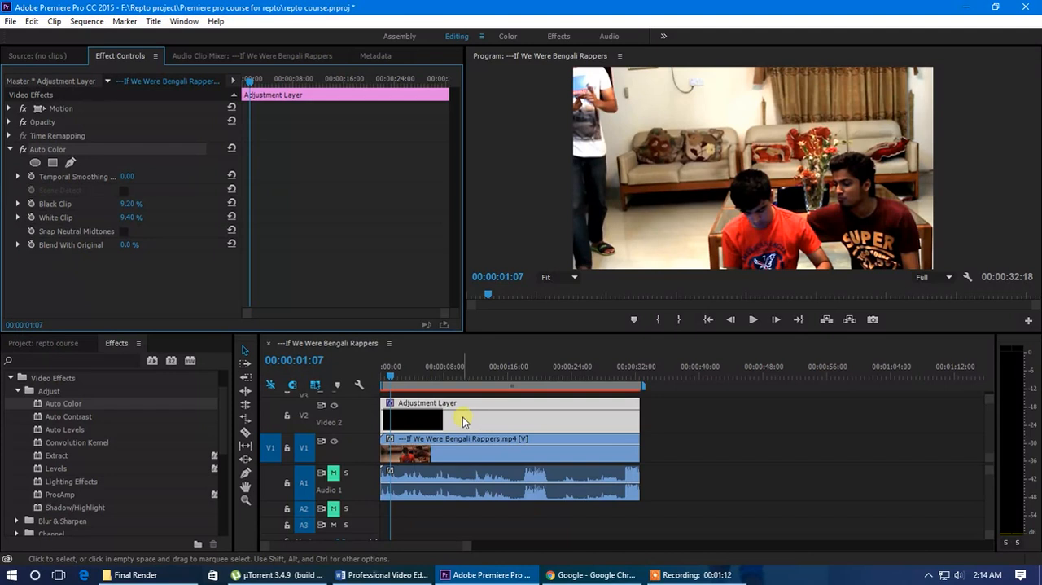
click(401, 421)
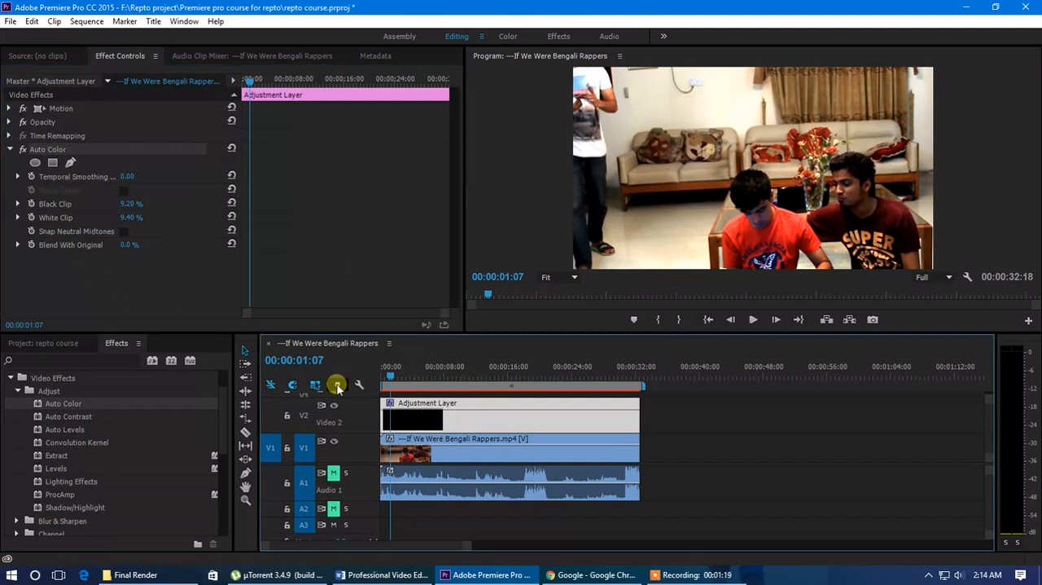
click(61, 150)
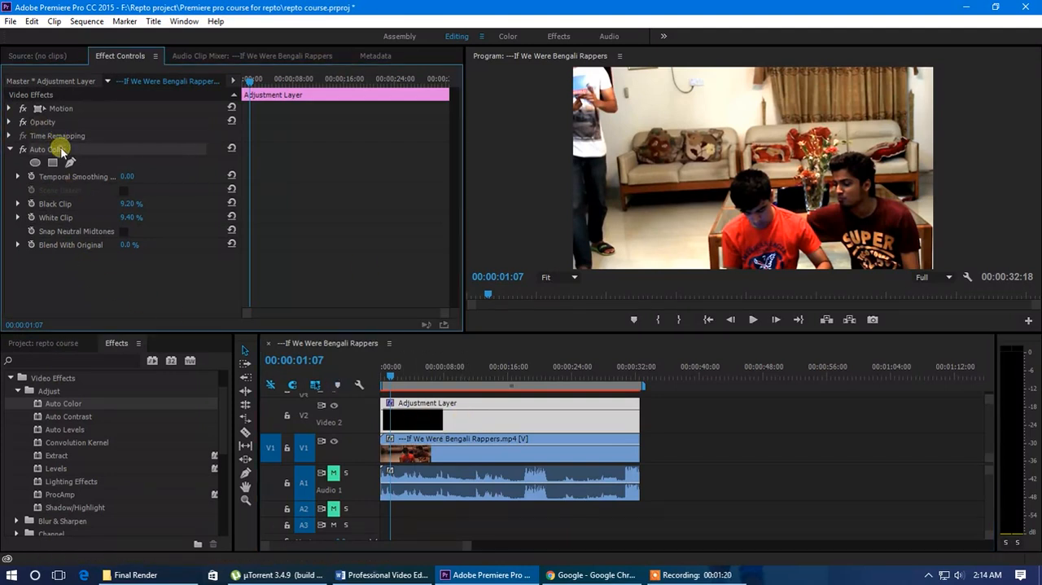
click(10, 150)
Apply the Timecode effect from the Video effects group to the adjustment layer on V2
click(18, 392)
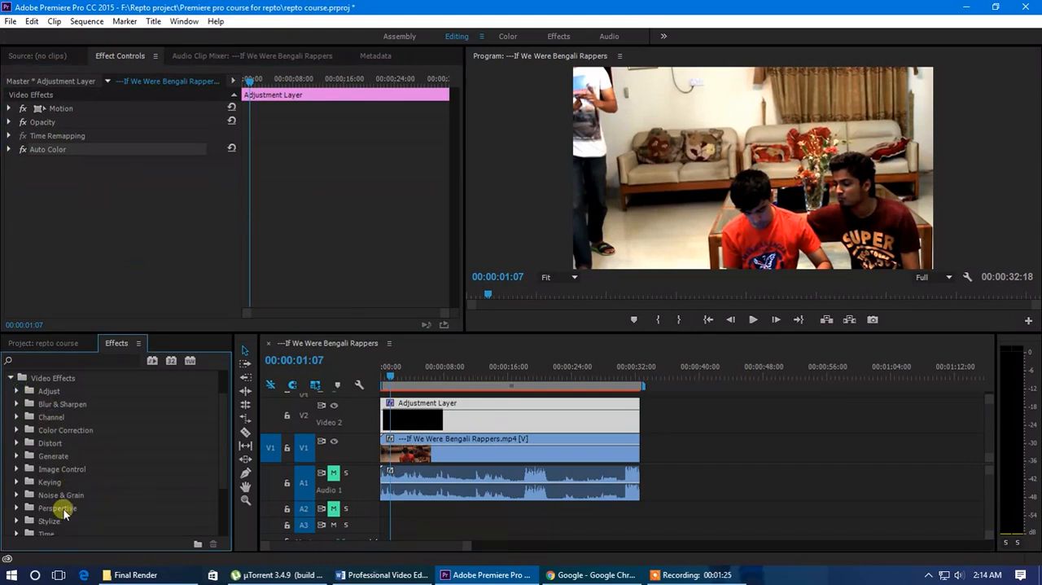
scroll(65, 511, down, 3)
click(17, 507)
scroll(74, 505, down, 1)
click(19, 478)
click(19, 478)
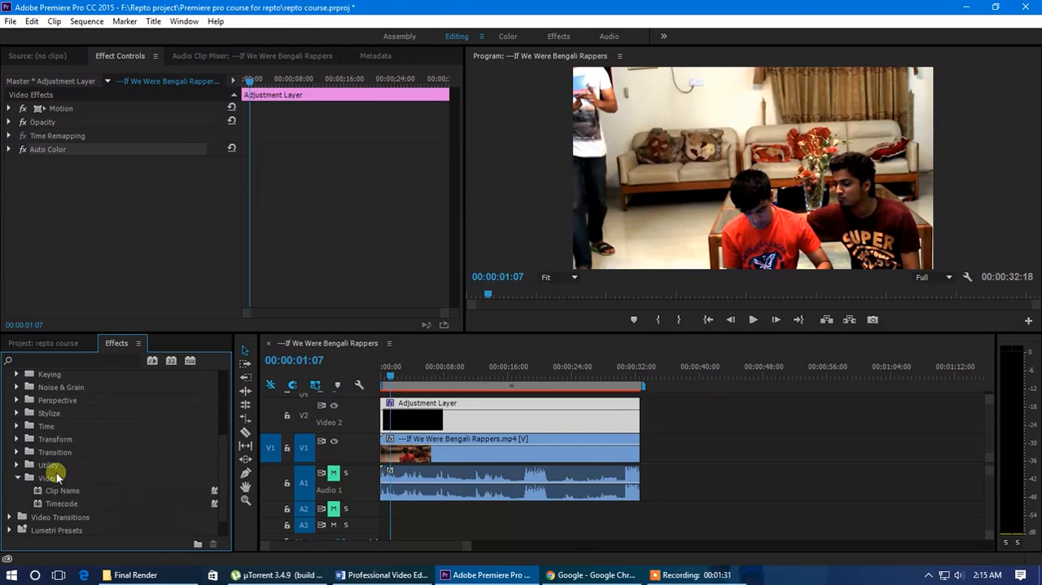
drag(360, 466, 359, 493)
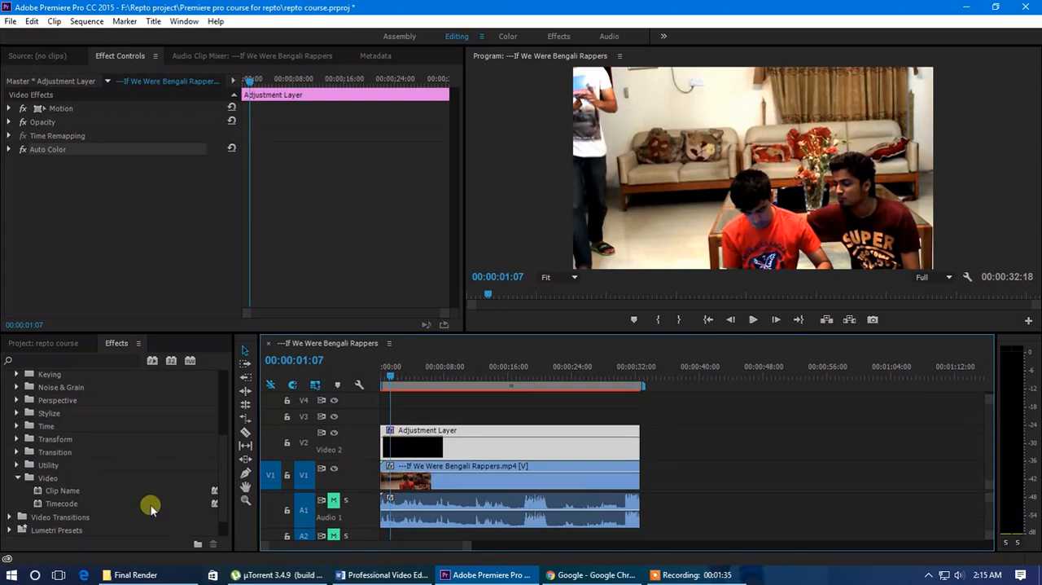
drag(59, 506, 415, 451)
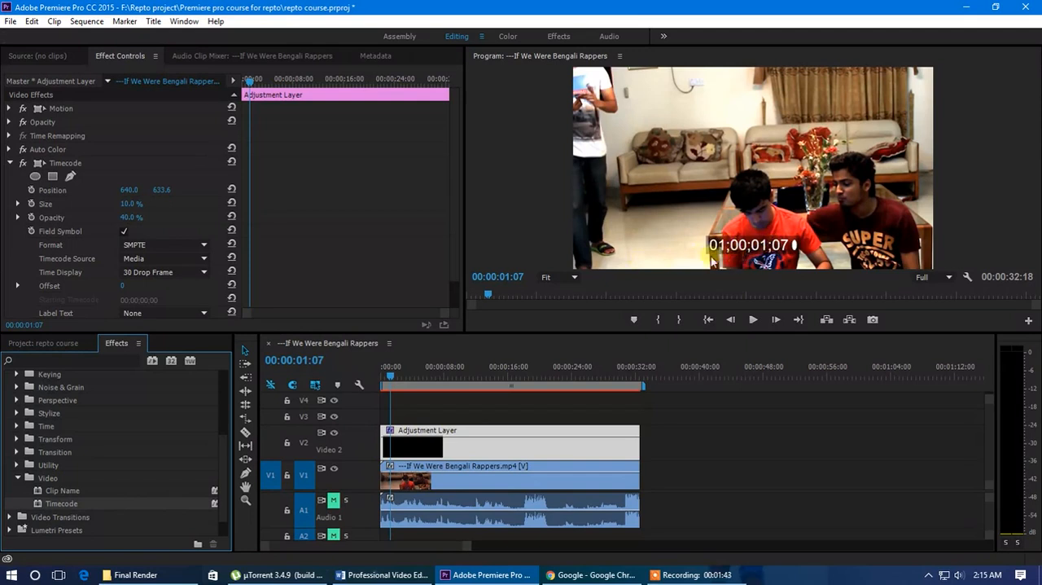
Play the sequence from its start for about seven seconds to check the running timecode overlay
click(449, 477)
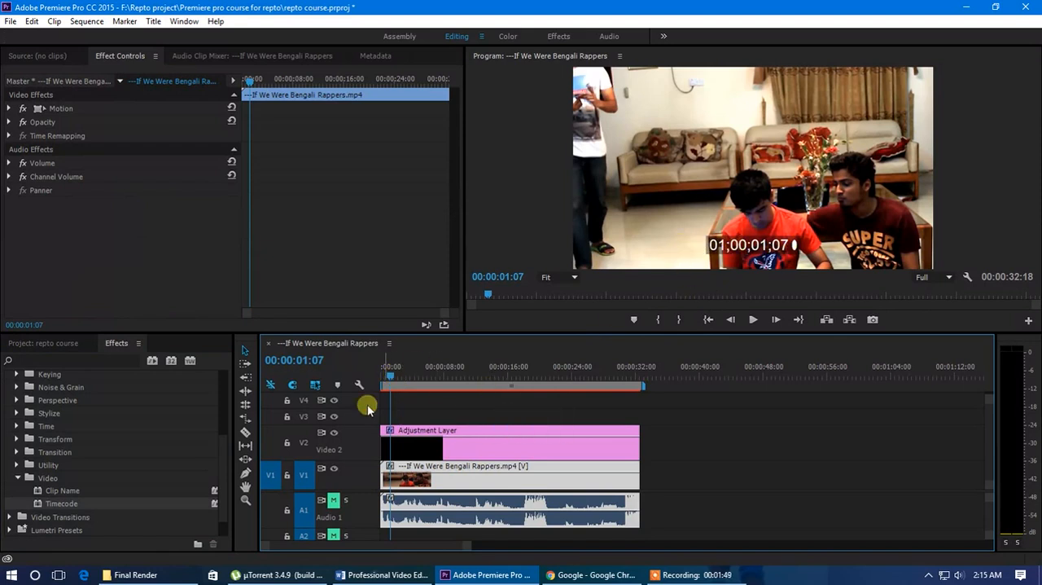
drag(392, 376, 380, 373)
key(space)
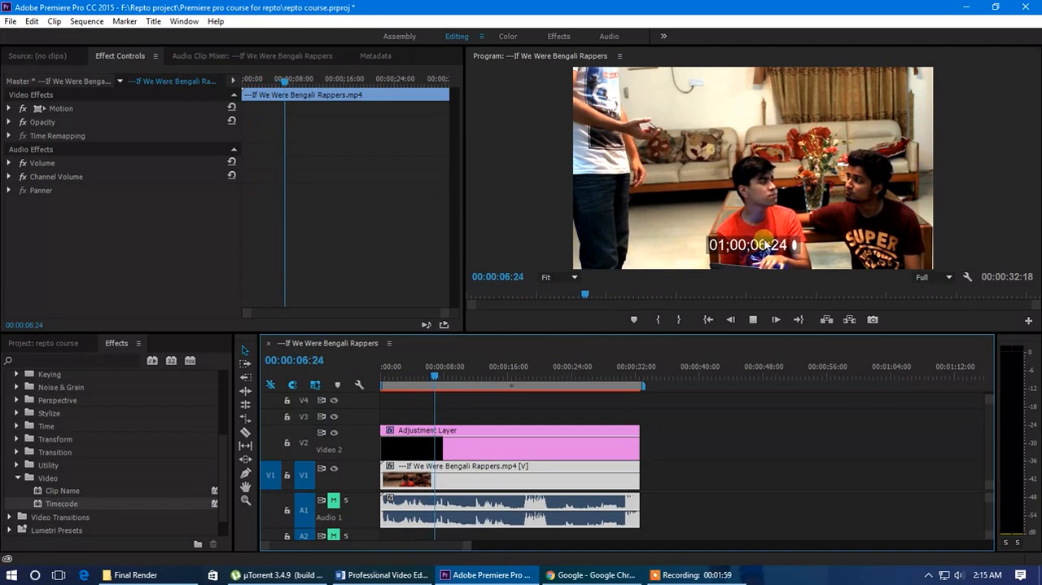
click(447, 373)
drag(447, 373, 435, 373)
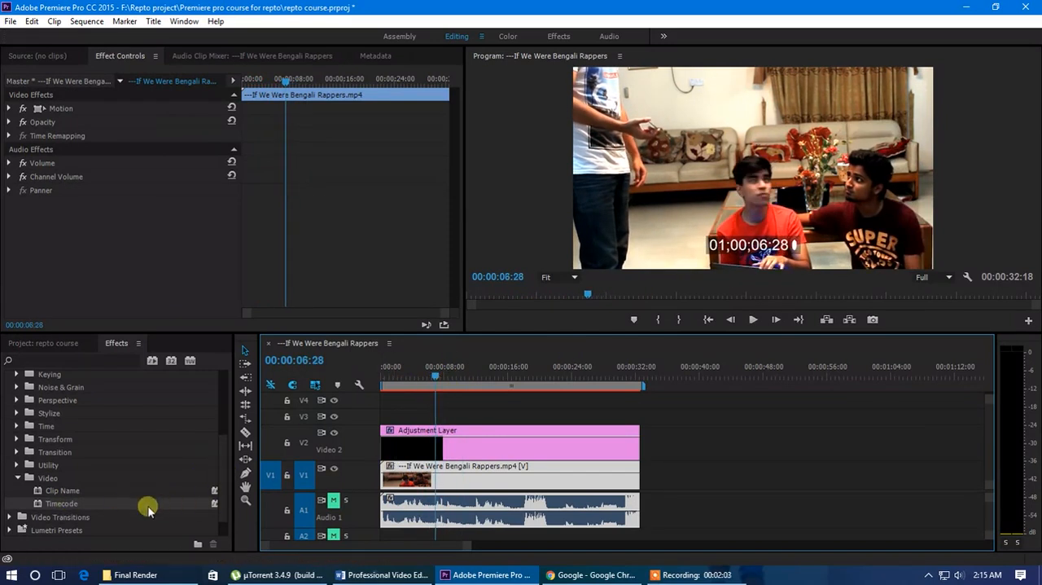
Try the Clip Name effect on the adjustment layer and undo it
drag(56, 492, 407, 437)
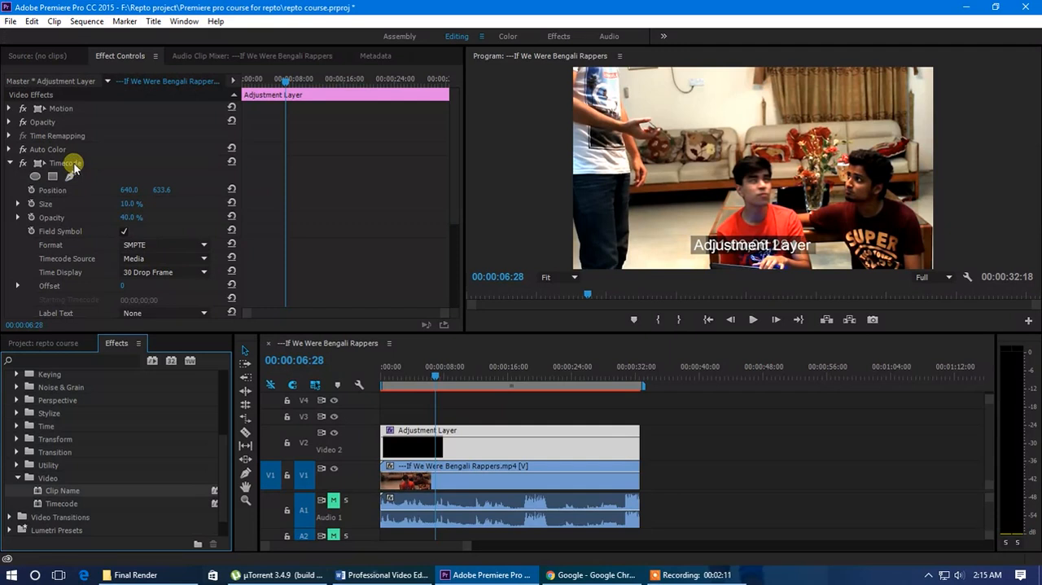
key(ctrl+z)
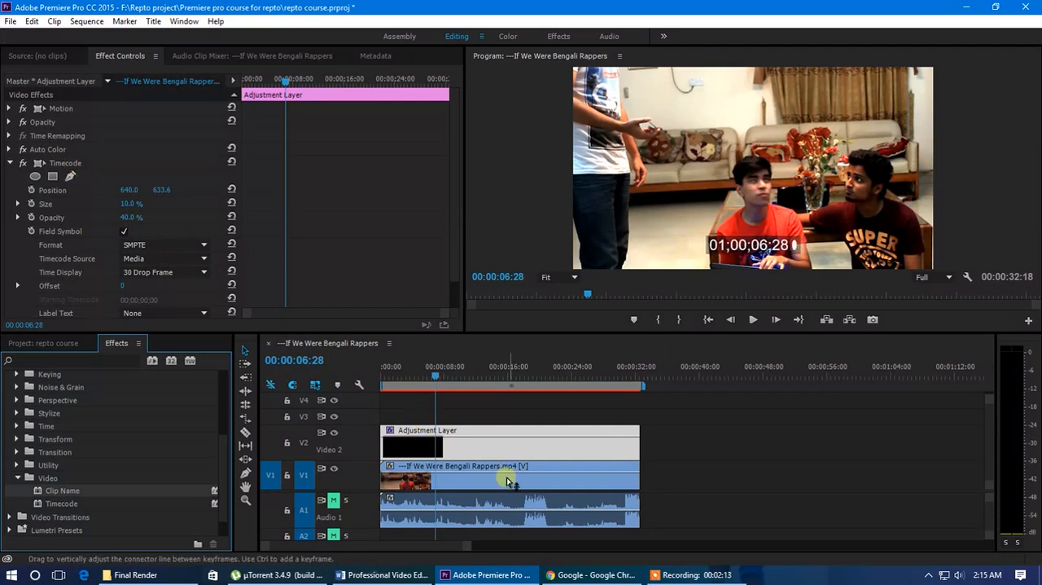
Set the adjustment layer's Timecode position to 1076.0, 621.6, its size to 11.3 % and its opacity to 54.0 %
click(480, 446)
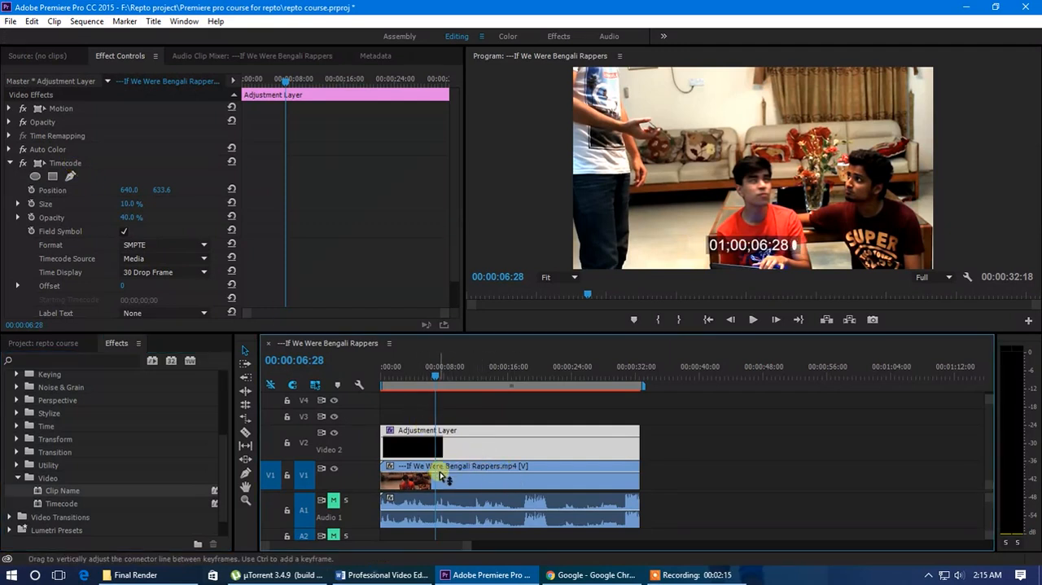
click(65, 164)
scroll(81, 179, down, 1)
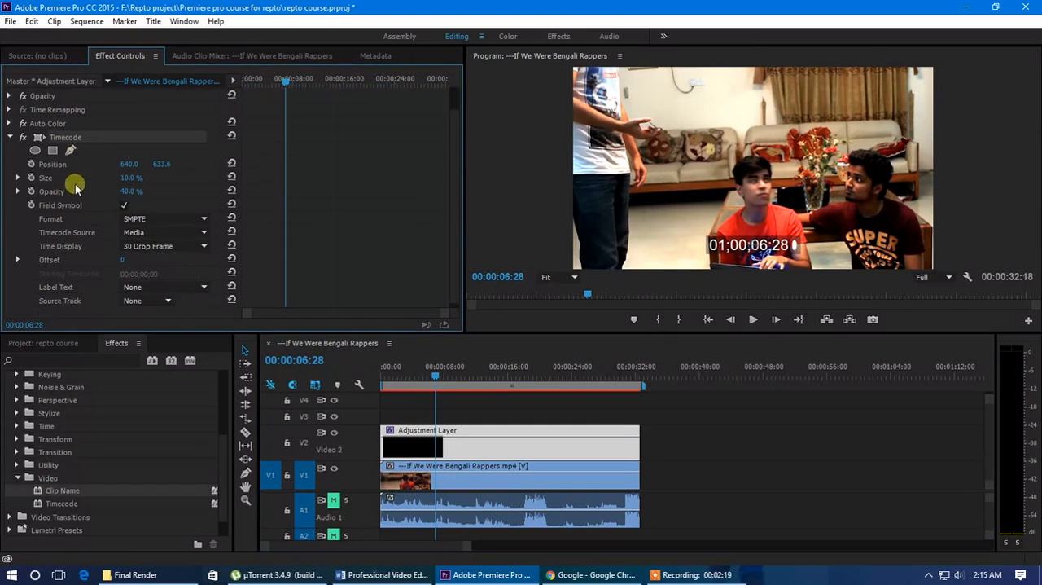
drag(142, 163, 414, 194)
drag(128, 176, 163, 192)
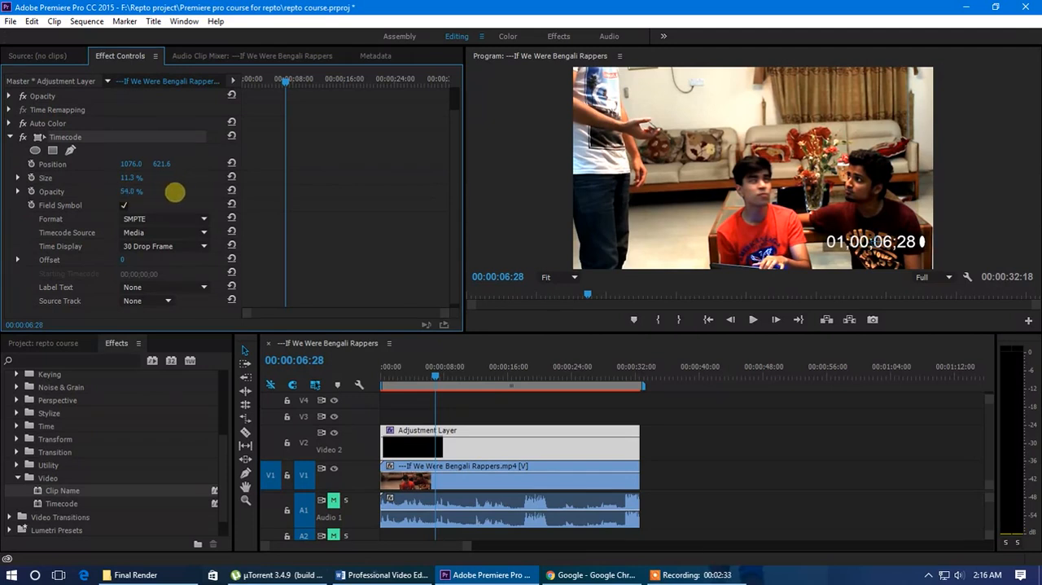
Try the Camera 1 label text on the timecode, restore it to None, and look through the Source Track options
click(158, 222)
click(159, 221)
click(162, 233)
click(162, 234)
scroll(127, 282, down, 3)
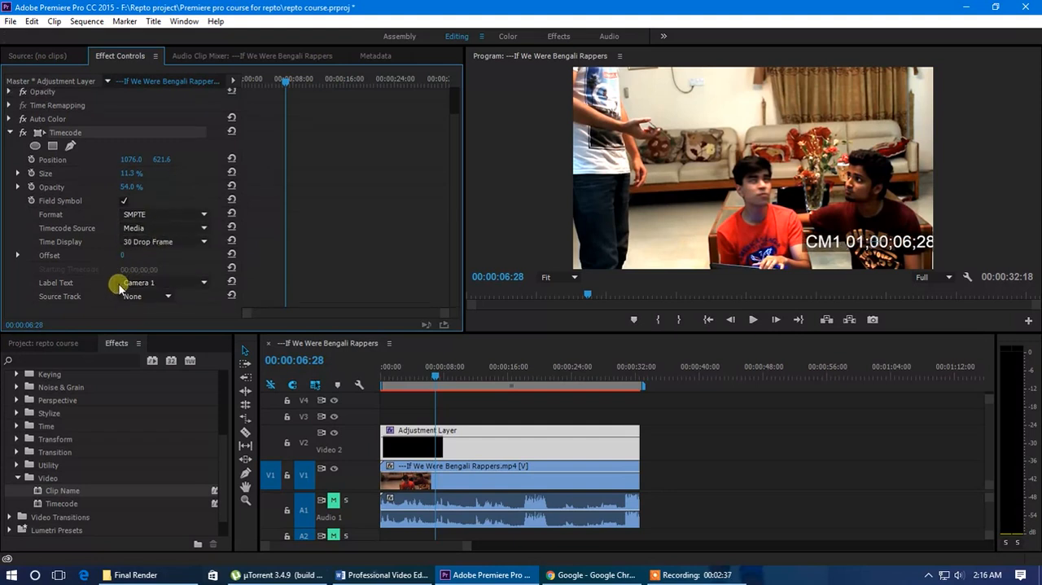
scroll(139, 282, up, 1)
scroll(147, 282, down, 1)
click(157, 282)
click(154, 296)
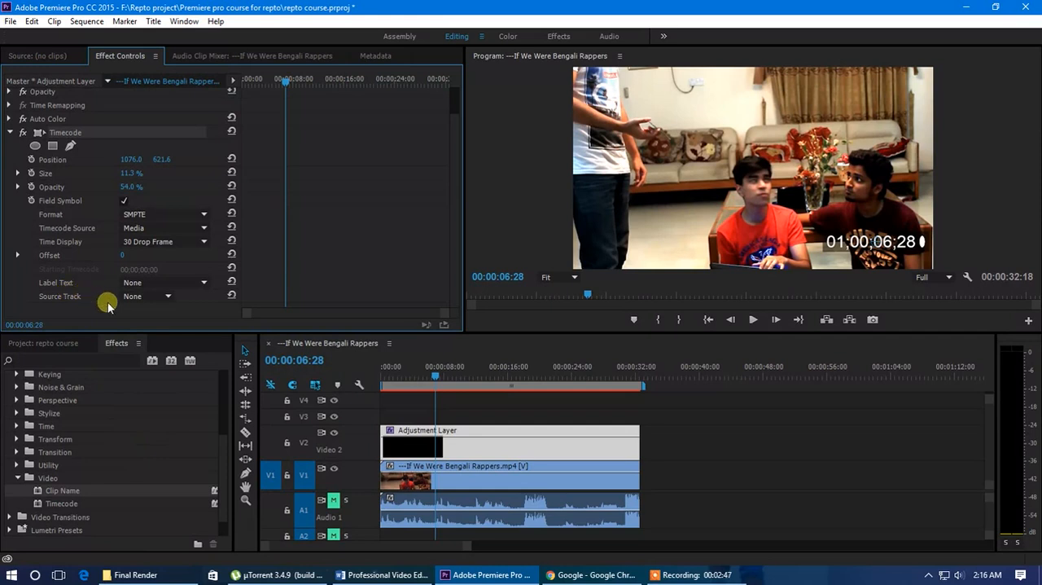
click(154, 297)
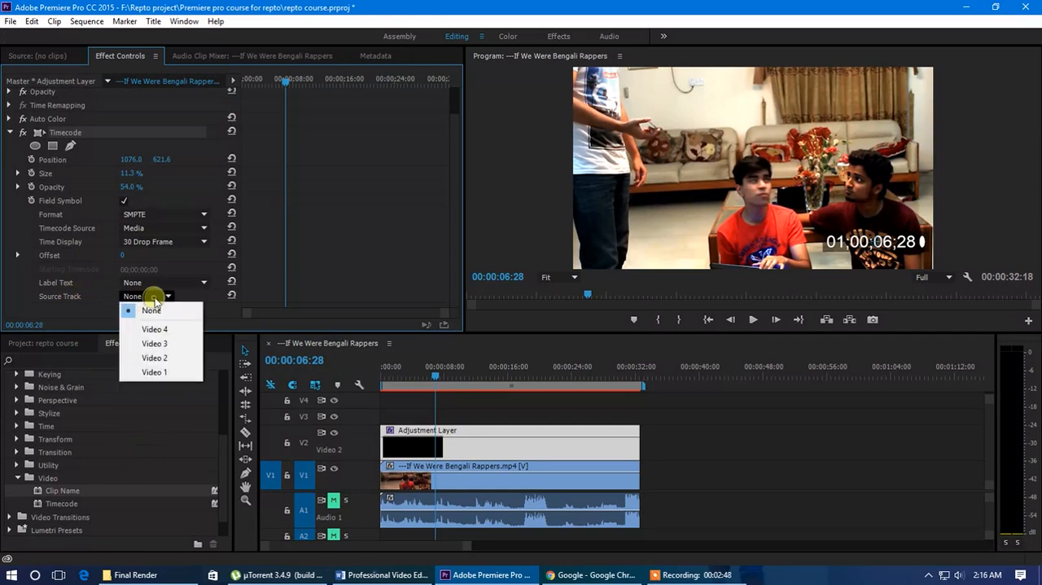
click(71, 315)
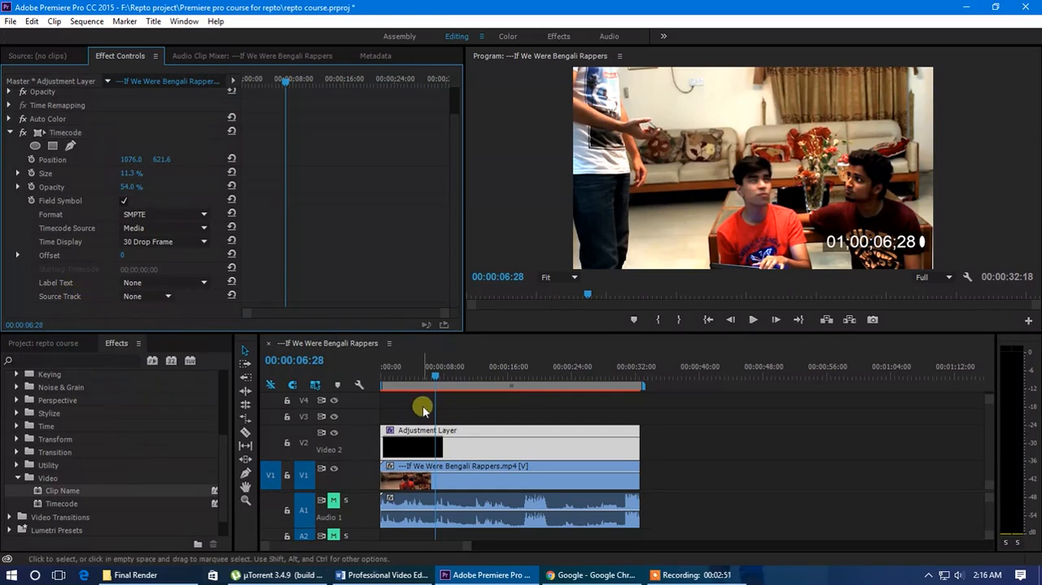
Place two copies of the video clip end to end on V2, directly after the adjustment layer
click(460, 481)
drag(481, 486, 973, 441)
scroll(717, 456, down, 2)
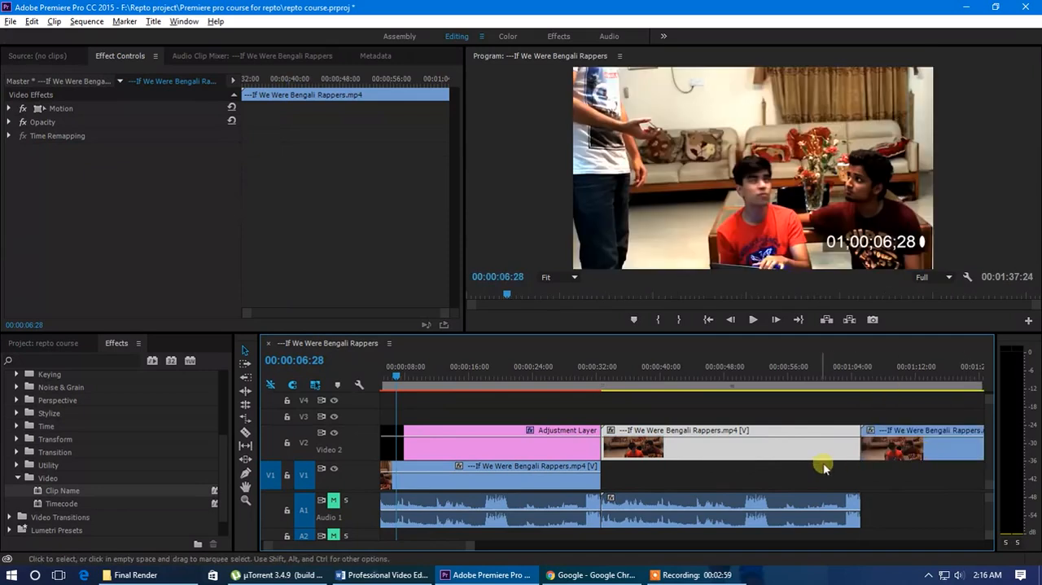
key(minus)
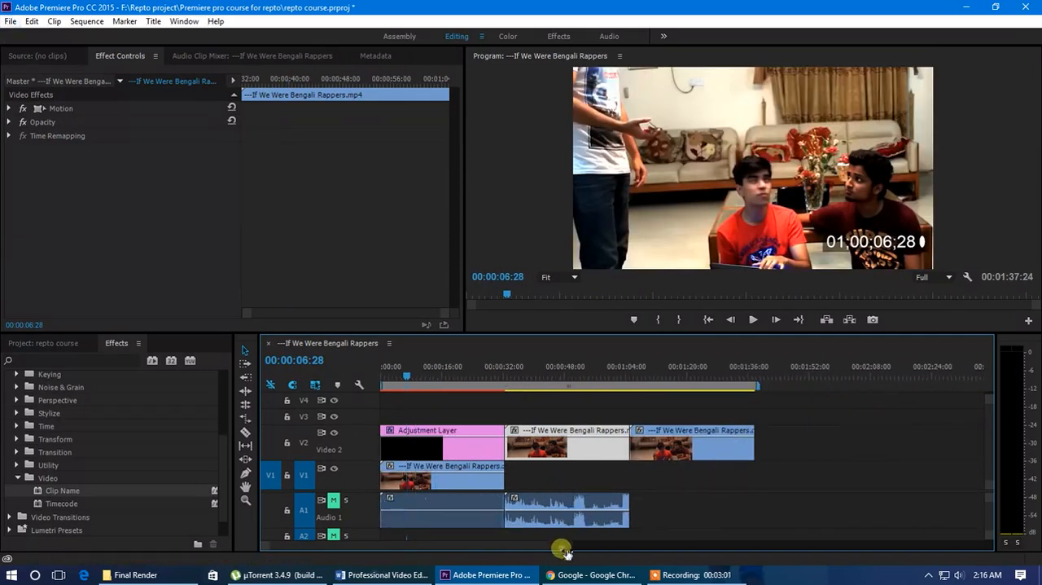
key(equal)
Unlink the copied clips from their audio and delete the V1 clip together with all audio on A1
click(770, 406)
drag(844, 409, 548, 453)
right_click(548, 453)
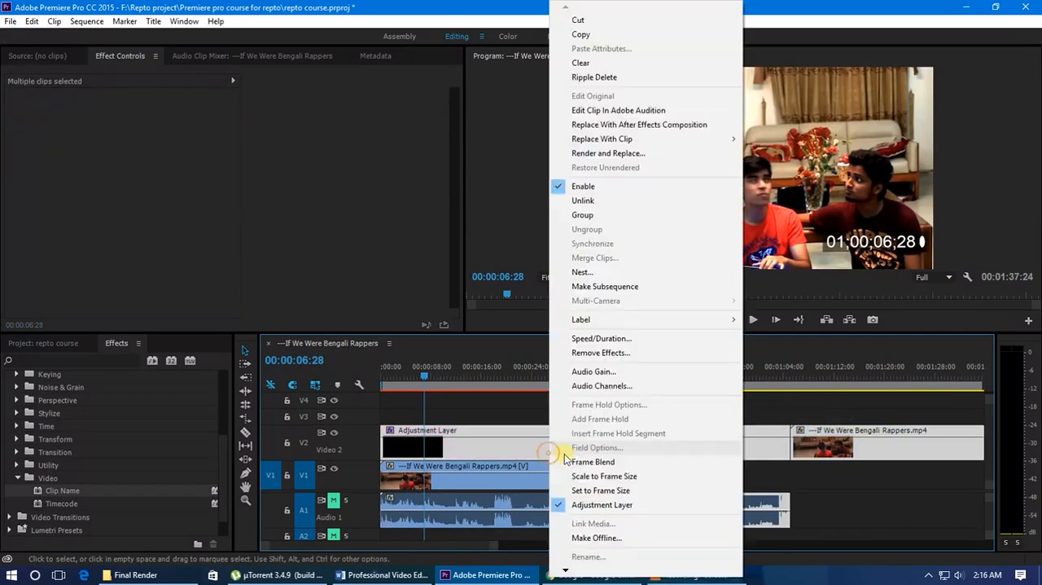
click(585, 200)
drag(776, 493, 513, 529)
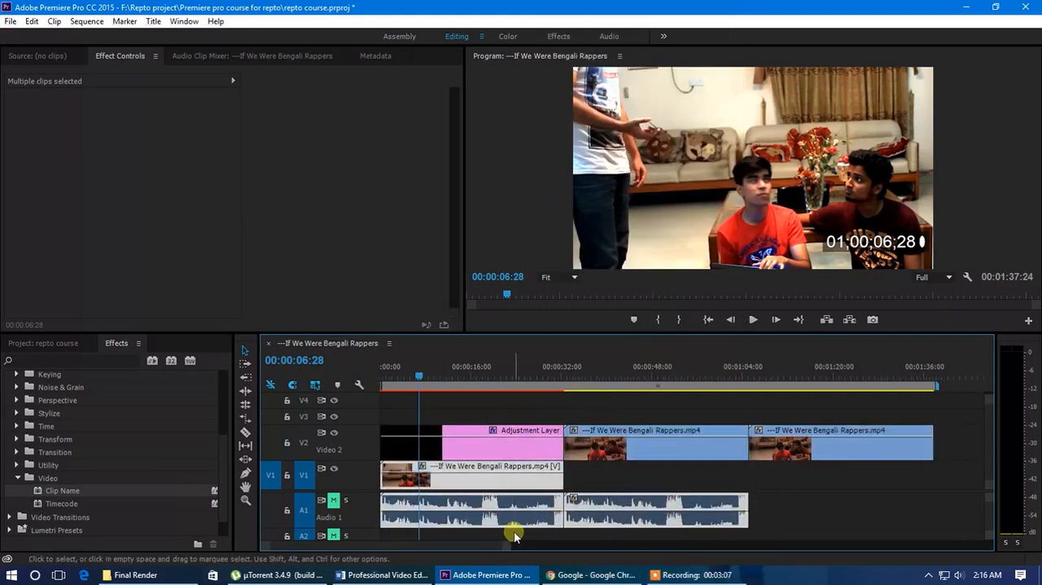
key(Delete)
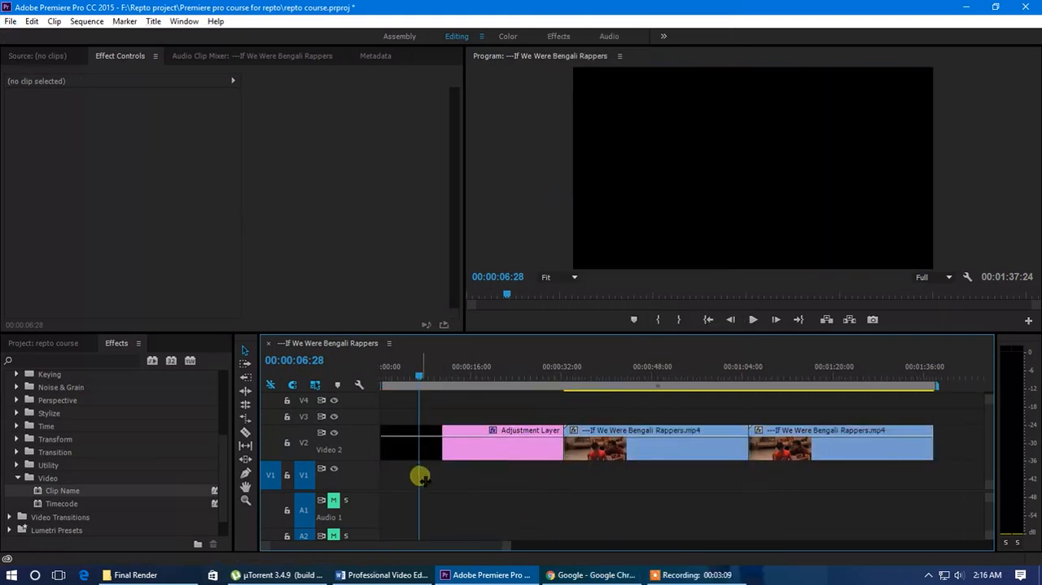
Undo the deletion of the V1 clip and its audio, and delete only the leftover second audio clip on A1
key(ctrl+z)
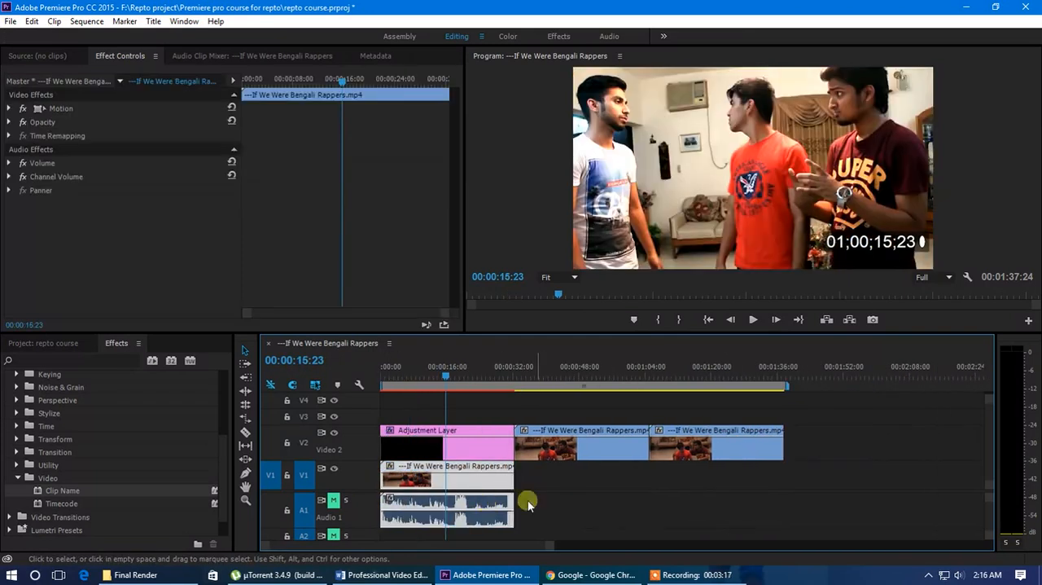
click(529, 504)
click(543, 444)
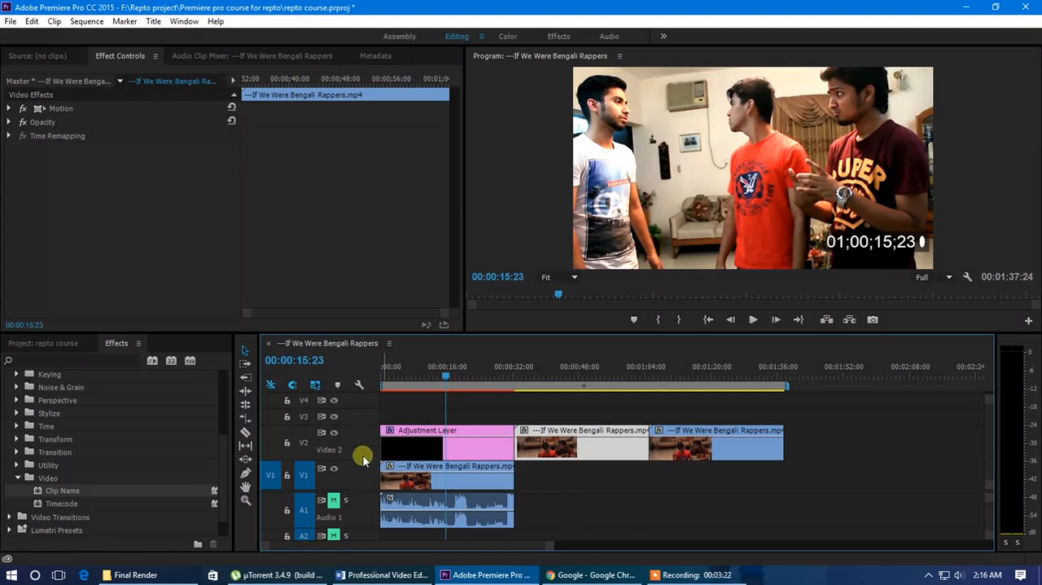
Move the two copied clips up to V4, starting at about 12 seconds, and V3, and place the adjustment layer above them on V5
scroll(366, 491, up, 1)
drag(448, 378, 456, 379)
drag(572, 468, 576, 453)
drag(677, 461, 452, 418)
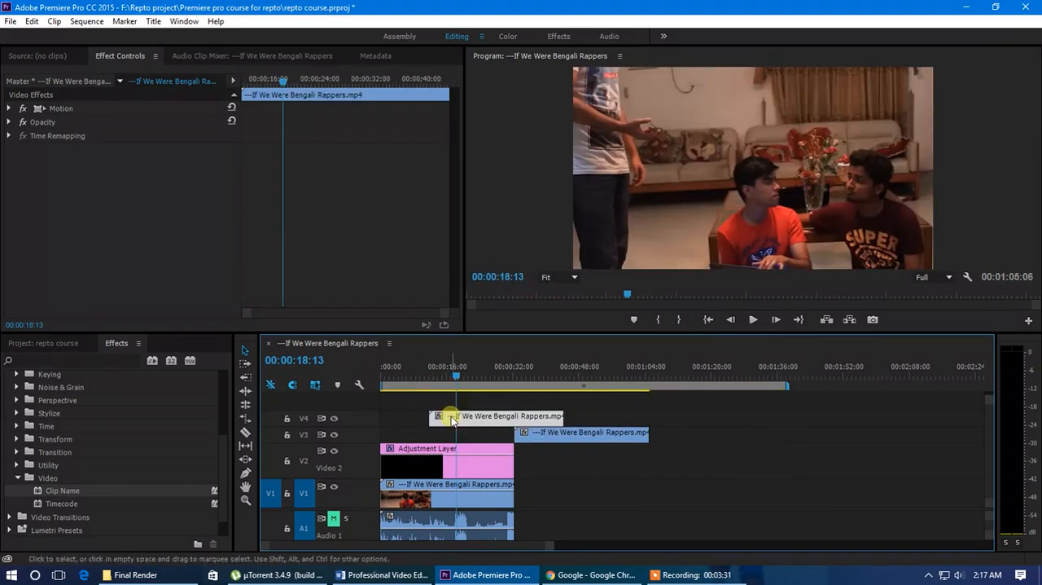
click(419, 464)
drag(442, 464, 453, 373)
click(452, 373)
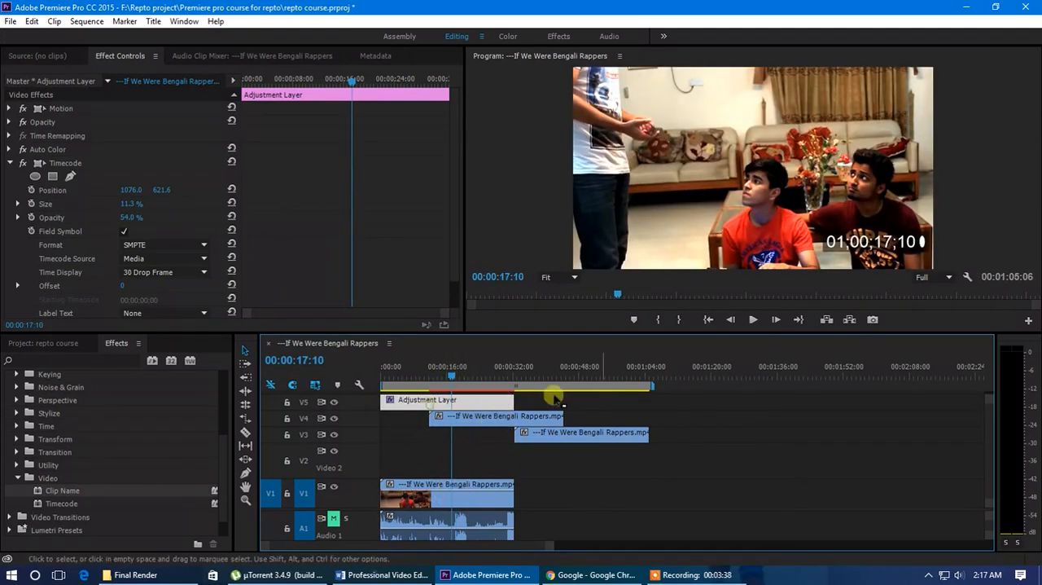
Examine the Source Track options of the adjustment layer's Timecode effect against the clips' tracks
click(65, 163)
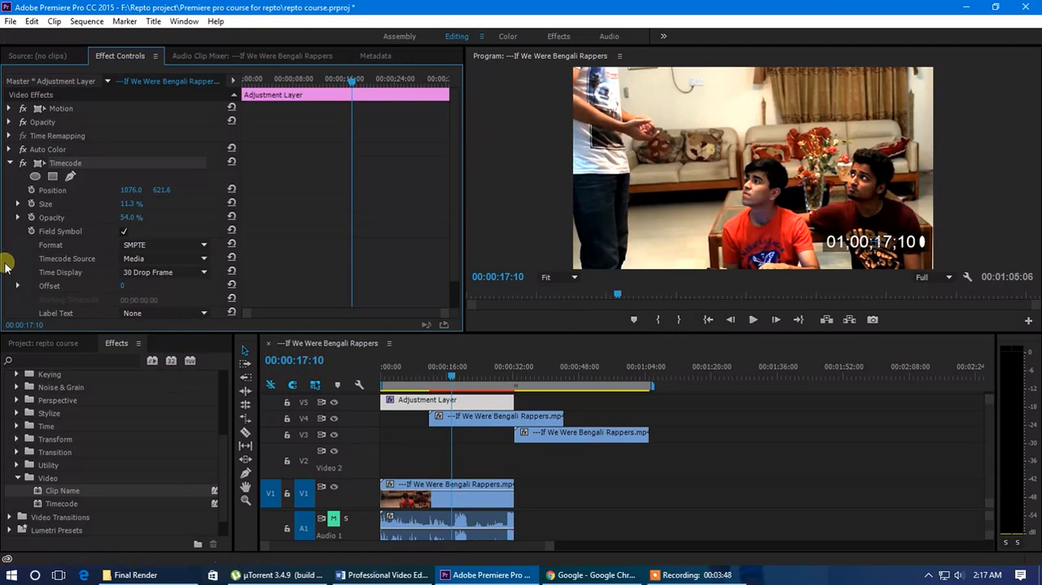
scroll(13, 259, down, 1)
click(152, 295)
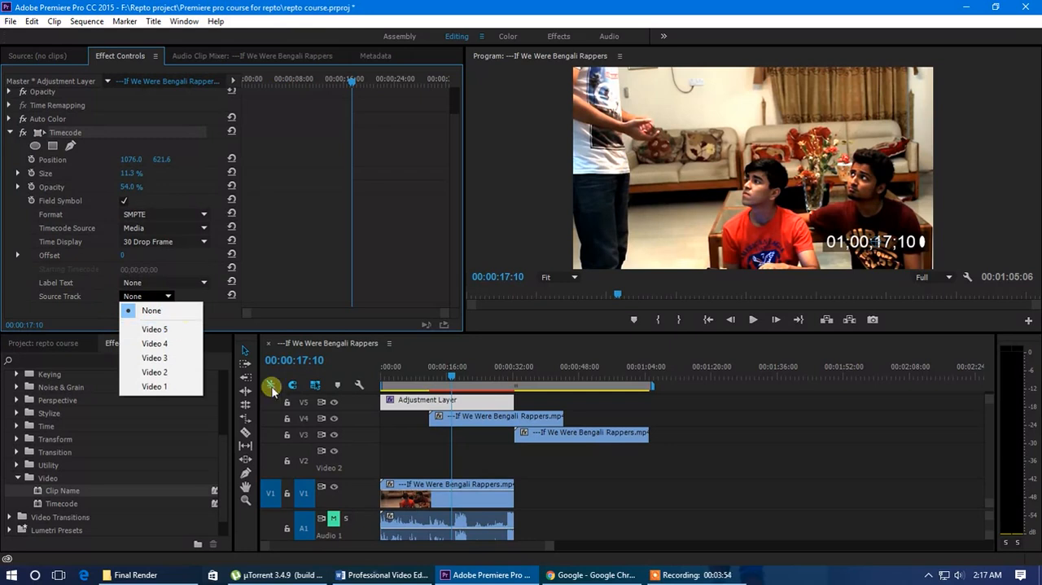
click(508, 415)
click(474, 402)
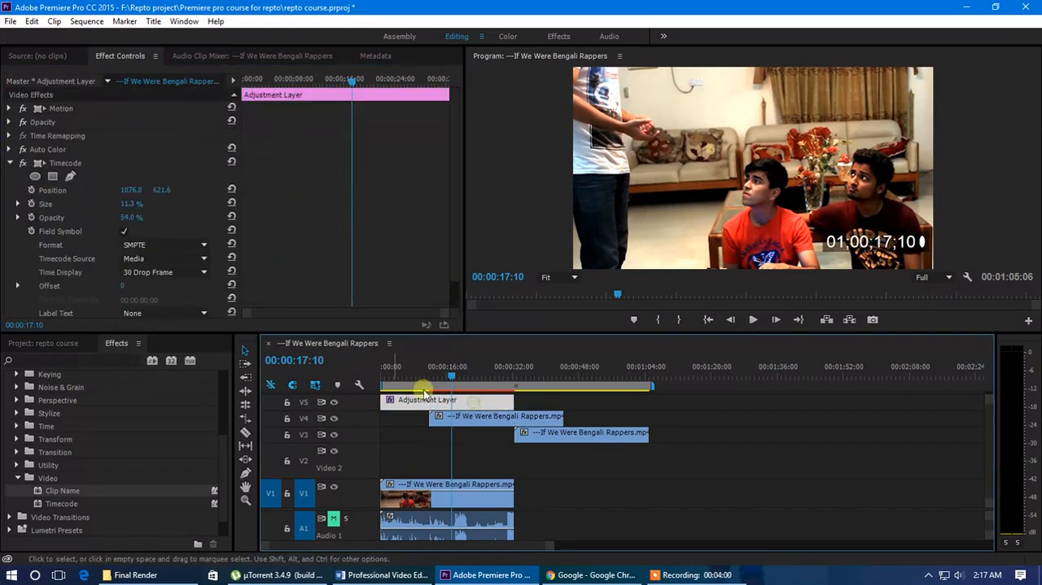
Try the Automatic label text on the timecode, restore it to None, and set the Source Track to Video 4
click(164, 312)
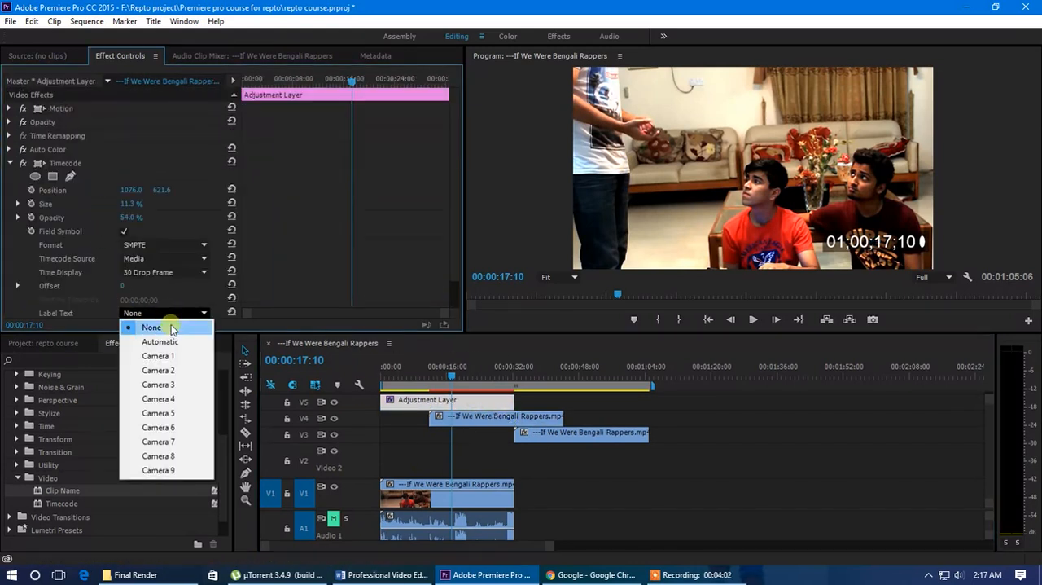
click(159, 342)
scroll(178, 293, down, 1)
click(164, 302)
scroll(215, 301, down, 1)
click(162, 296)
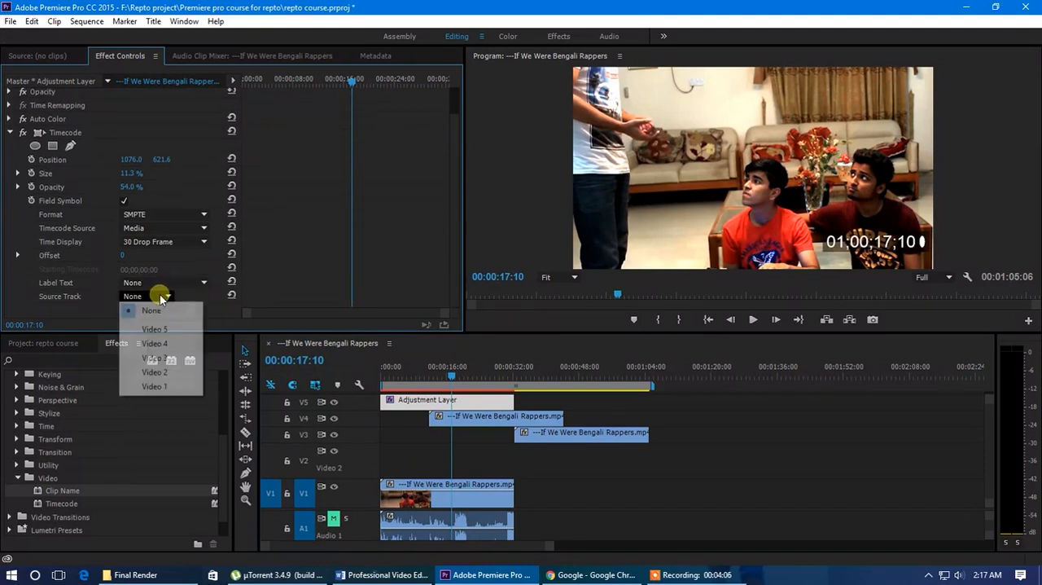
click(172, 343)
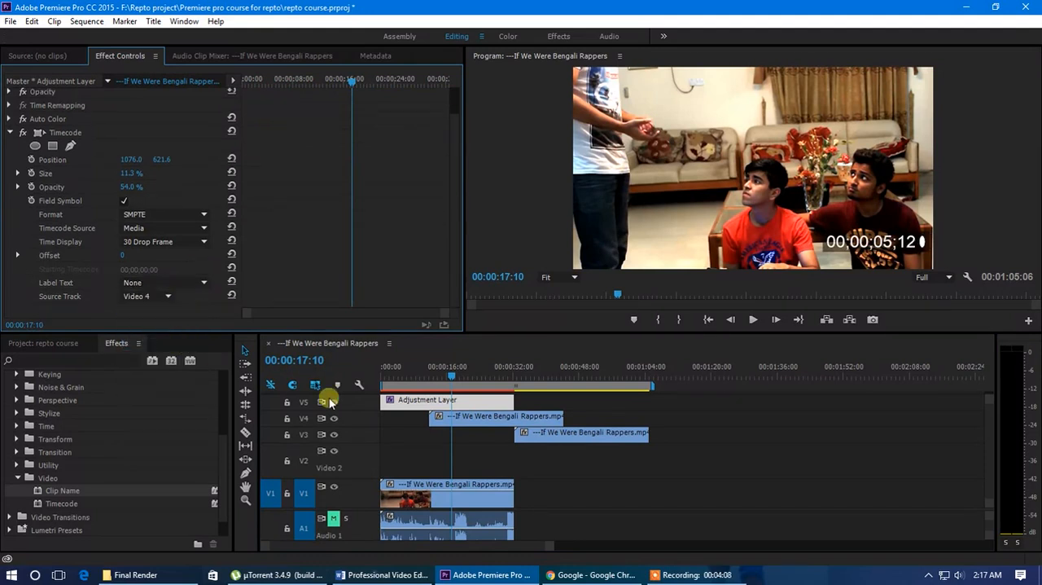
Check the displayed timecode at the start of the V4 clip and at 00:00:14:24
drag(447, 375, 428, 394)
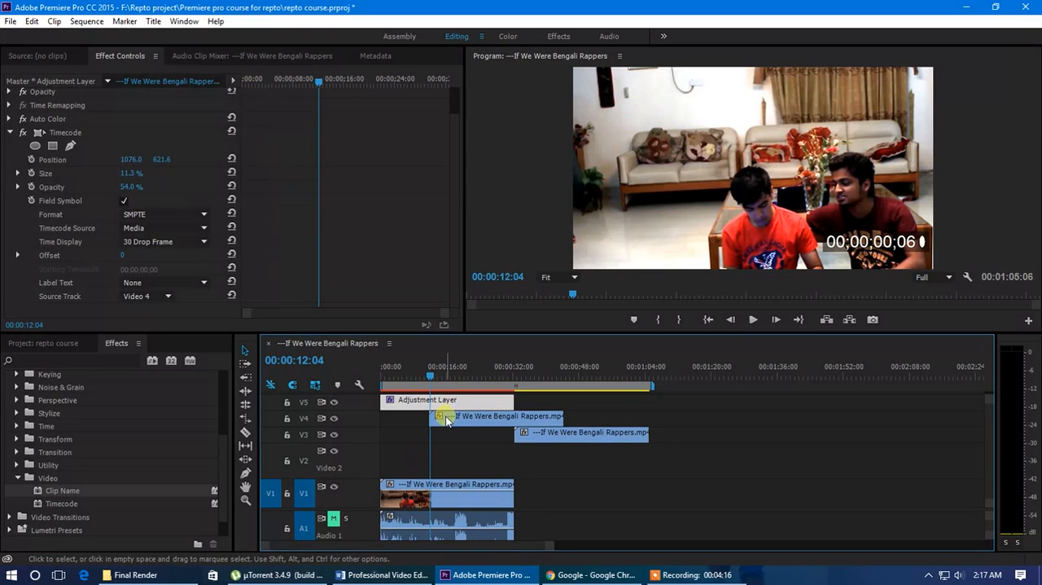
click(446, 420)
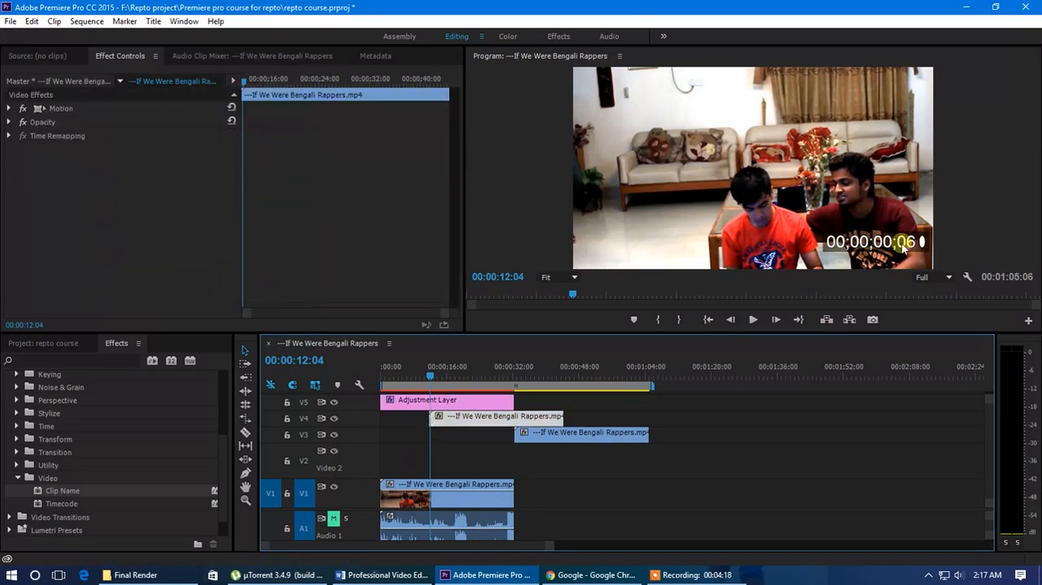
drag(430, 379, 440, 379)
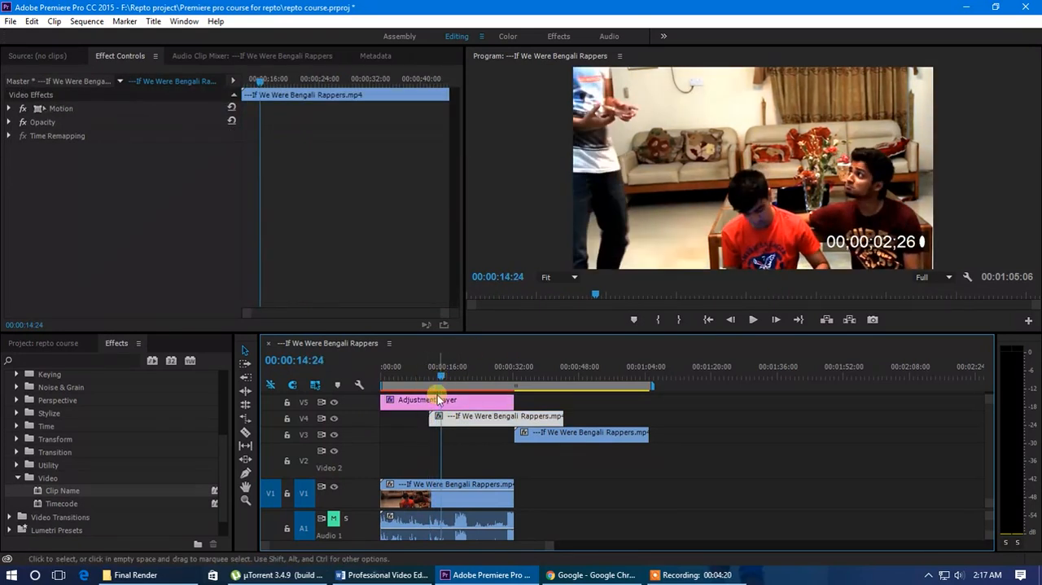
Apply a second Timecode effect to the adjustment layer and look through its settings
click(423, 399)
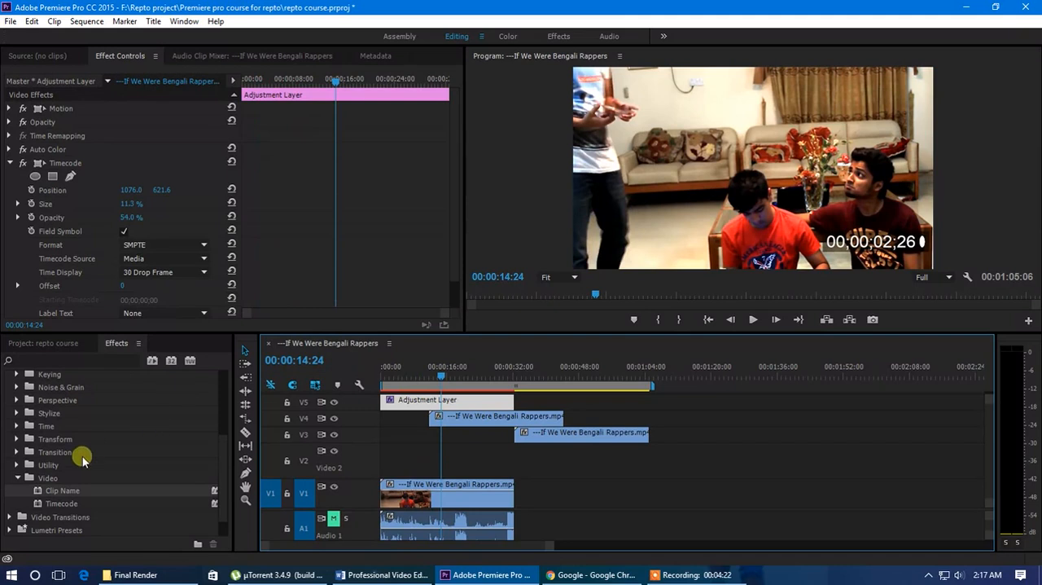
drag(65, 503, 438, 411)
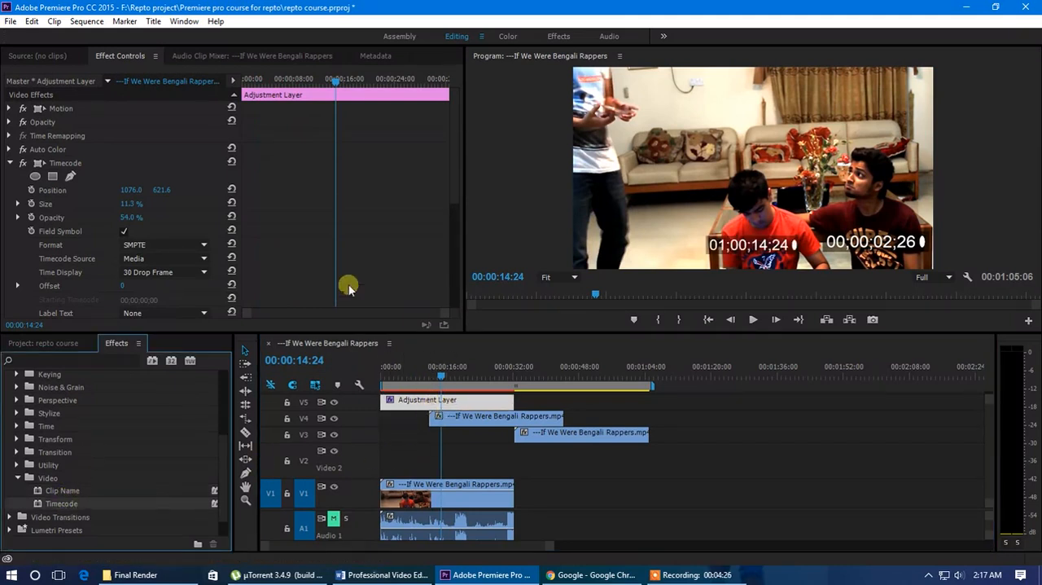
scroll(71, 275, down, 2)
scroll(71, 275, down, 1)
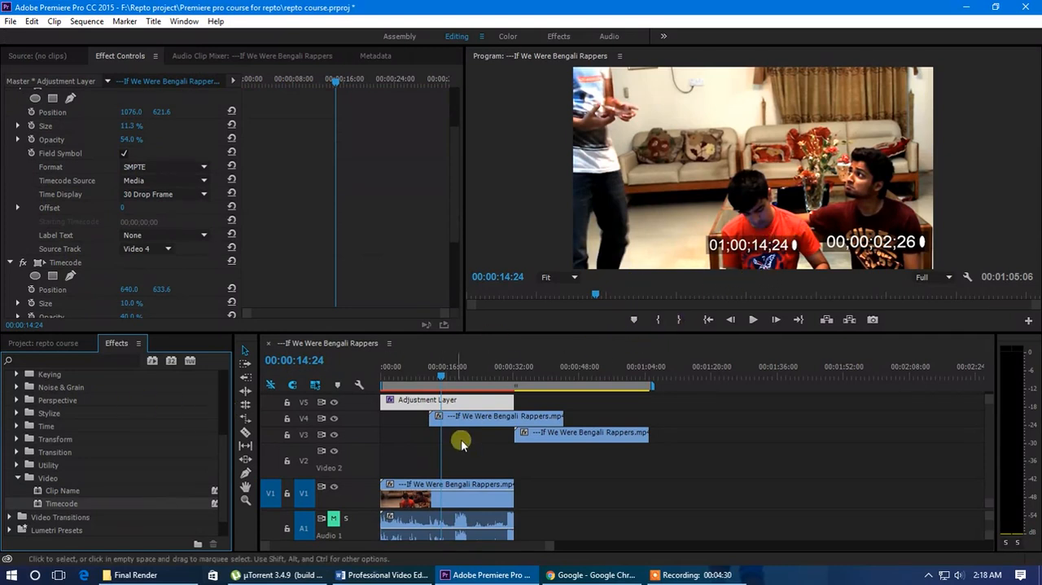
scroll(96, 273, down, 5)
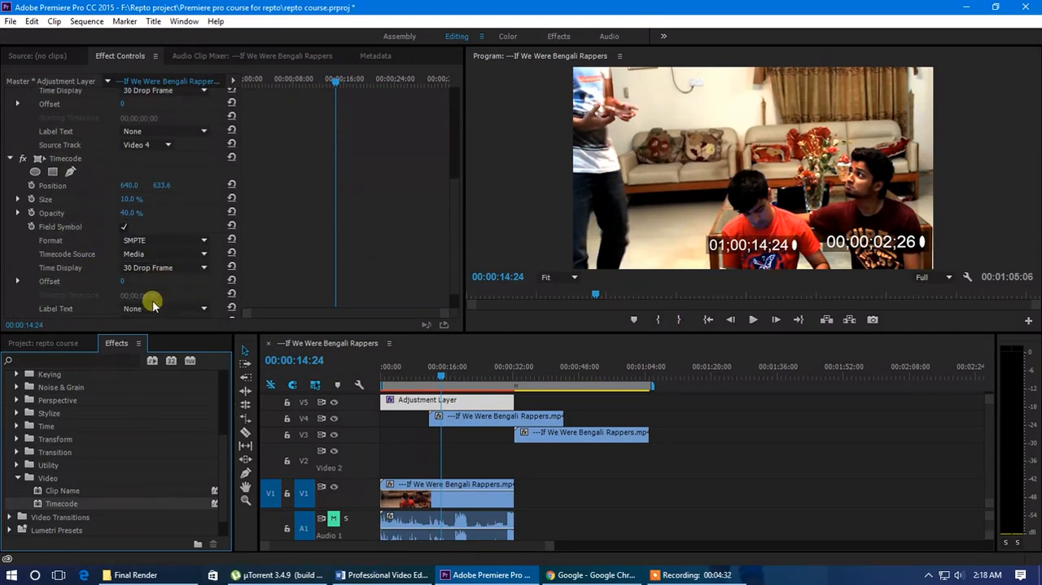
click(158, 295)
click(73, 302)
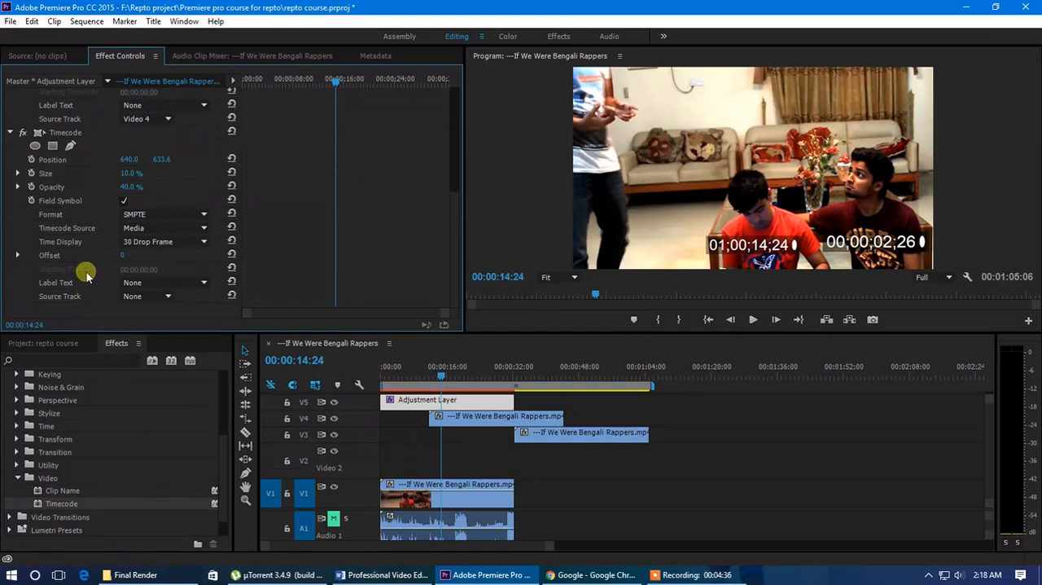
Delete the second Timecode effect from the adjustment layer
scroll(70, 285, up, 4)
scroll(60, 212, up, 3)
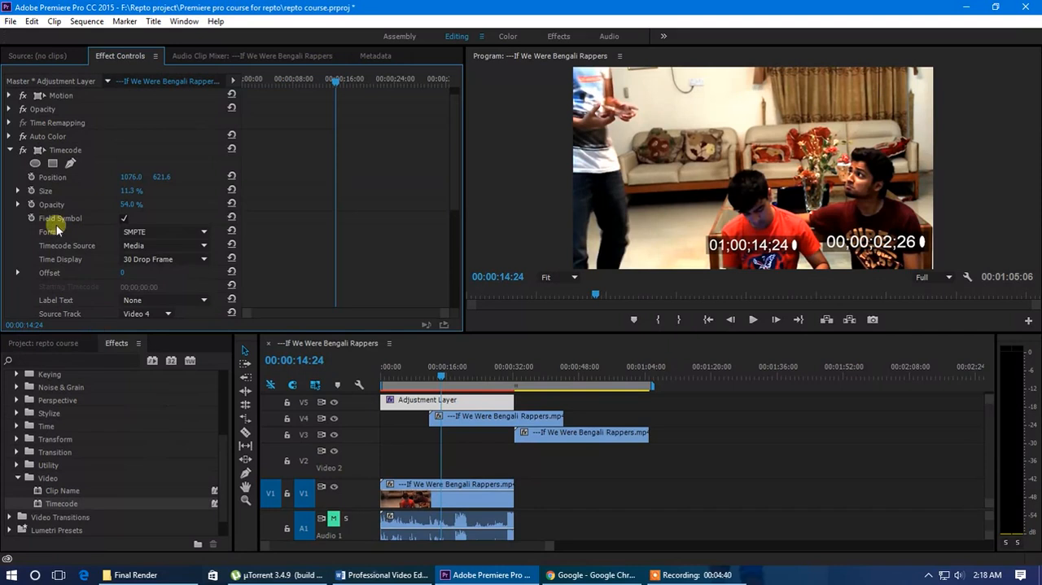
scroll(65, 252, down, 3)
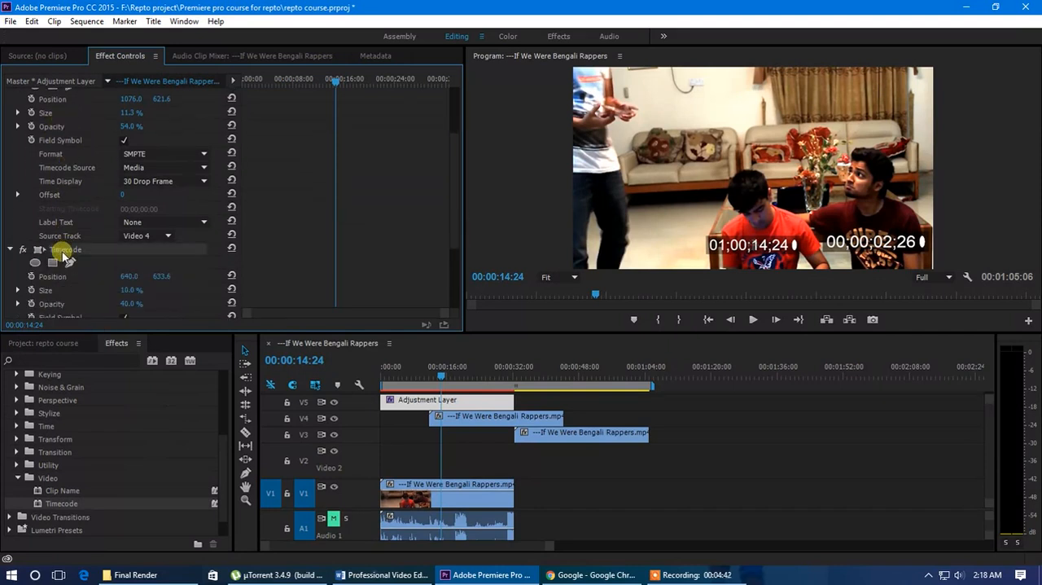
key(Delete)
Try the Automatic label text on the remaining timecode, and reset both its Label Text and Source Track to None
scroll(129, 304, up, 2)
scroll(165, 302, down, 1)
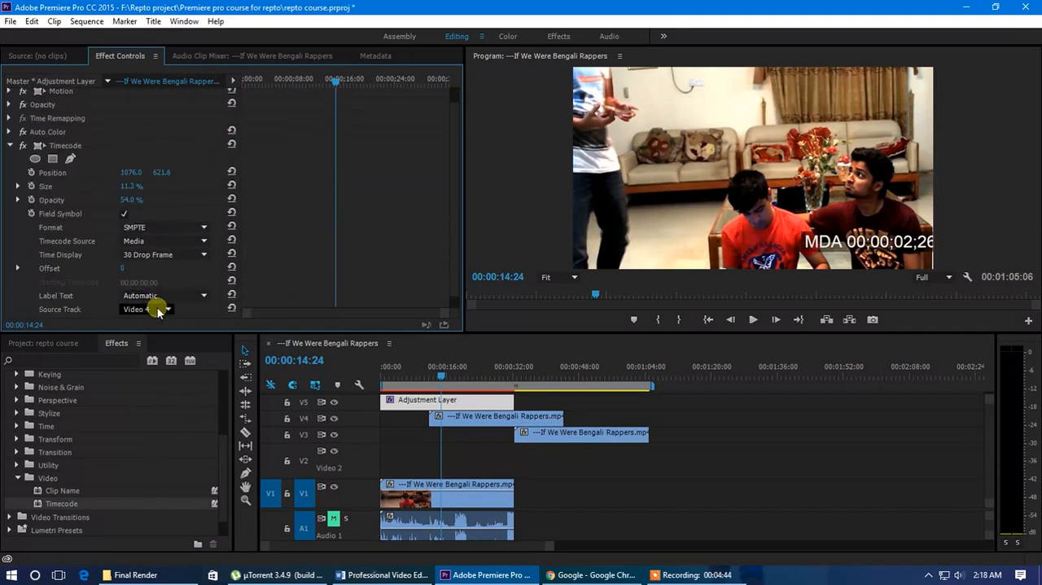
scroll(144, 295, up, 1)
scroll(91, 291, down, 1)
click(139, 296)
click(151, 311)
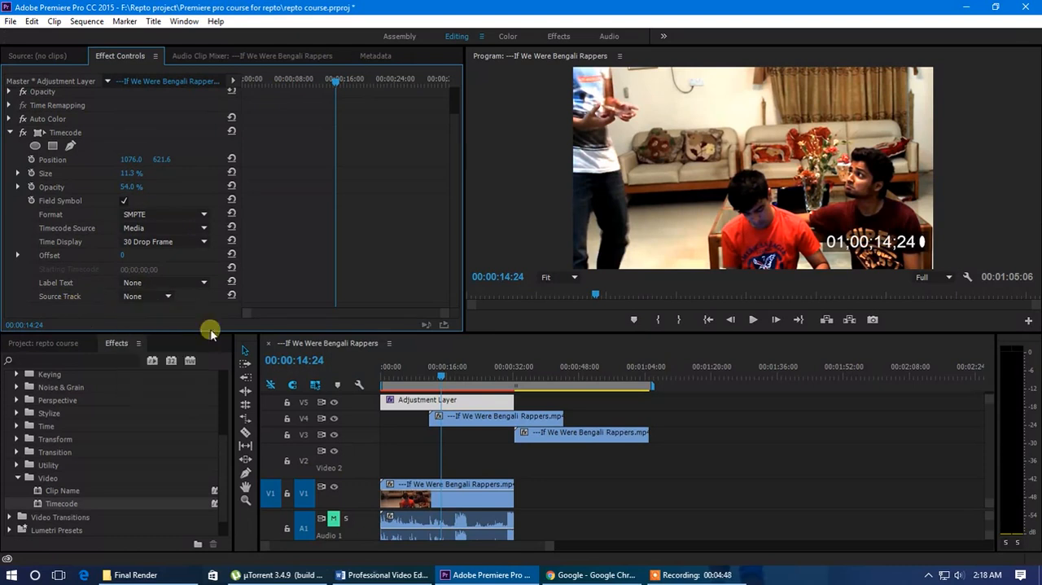
Play the sequence from its start to review the timecode, and return the playhead to the start
drag(446, 378, 372, 390)
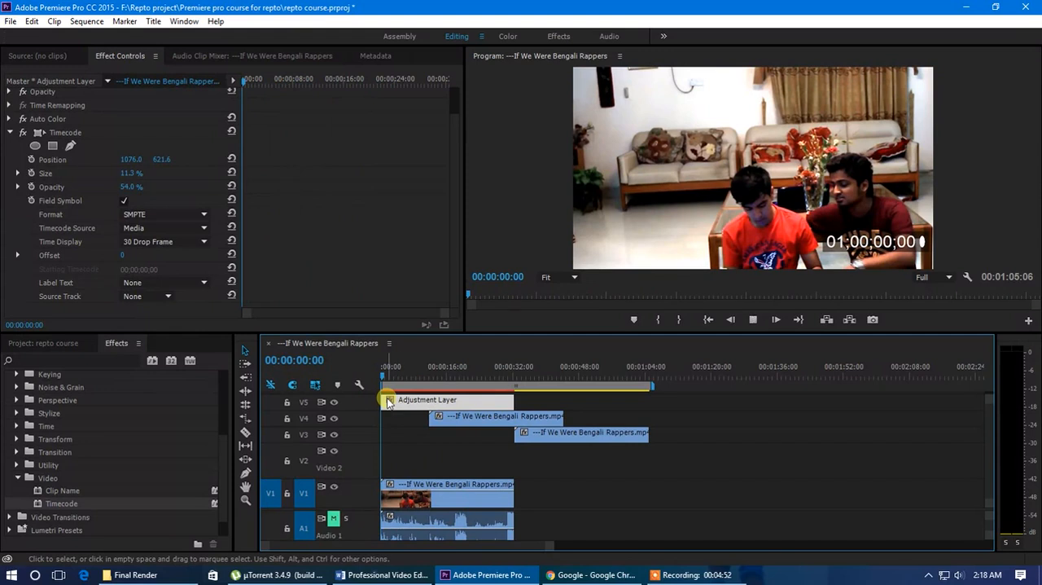
key(space)
drag(390, 392, 342, 393)
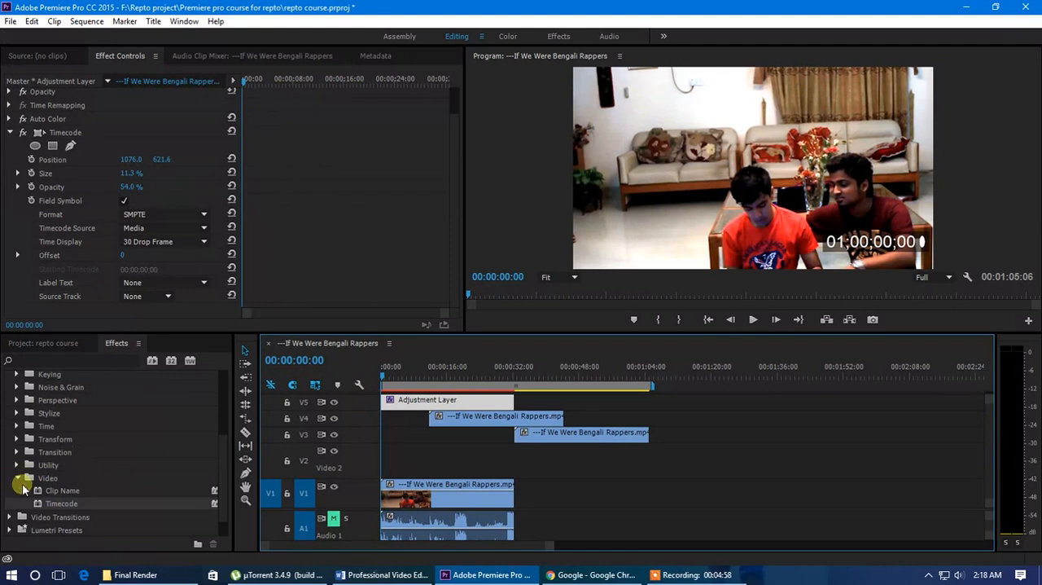
Apply Clip Name to the adjustment layer, delete the copied clips on V3 and V4, and move the layer down to V2
drag(68, 498, 437, 408)
drag(563, 467, 489, 450)
key(Delete)
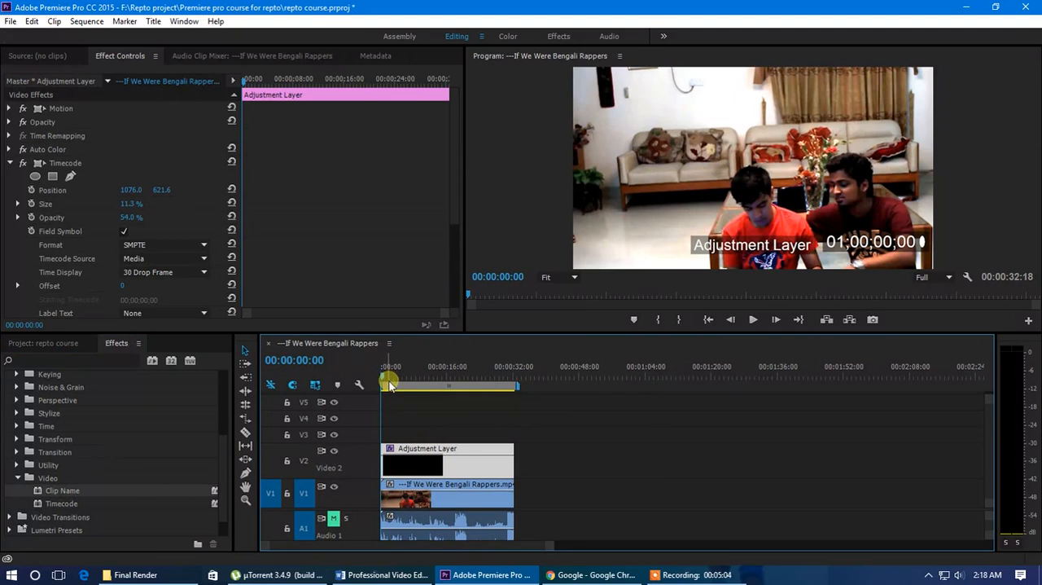
drag(383, 376, 395, 376)
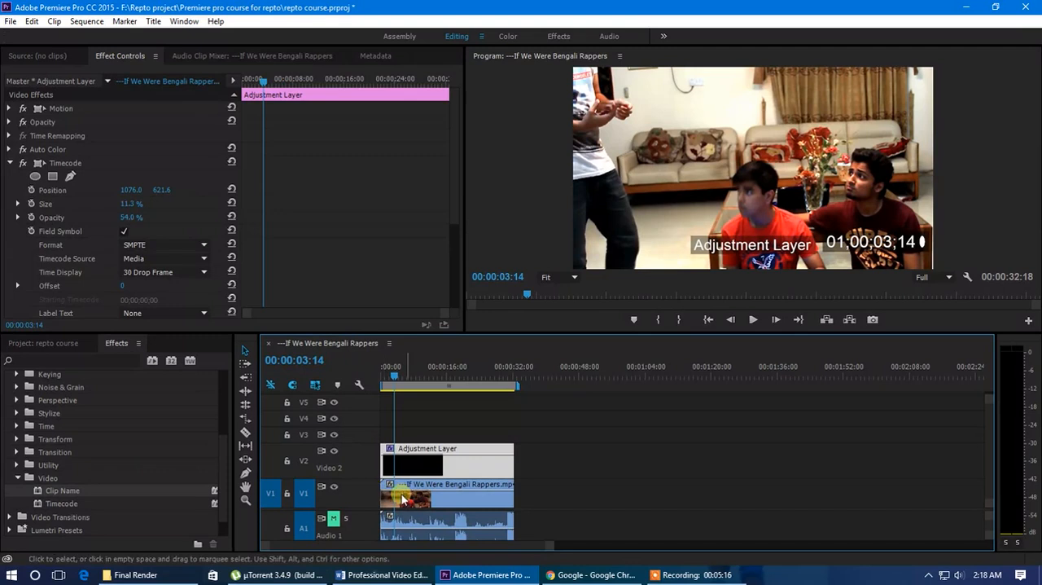
Undo the adjustment layer's move, place it back on V2, and delete its Clip Name effect
key(ctrl+z)
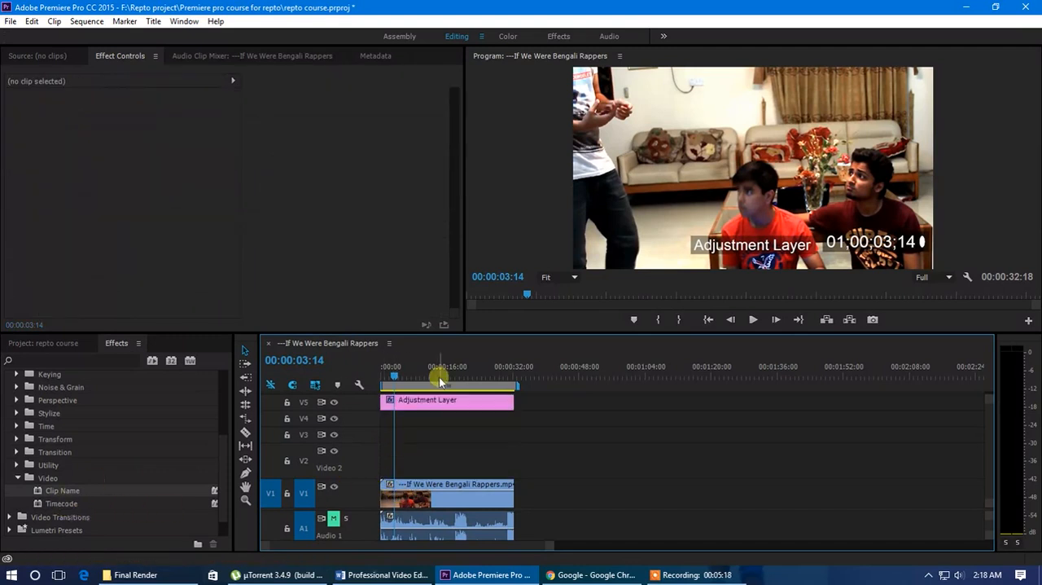
drag(426, 399, 326, 465)
drag(187, 486, 77, 207)
scroll(75, 214, down, 3)
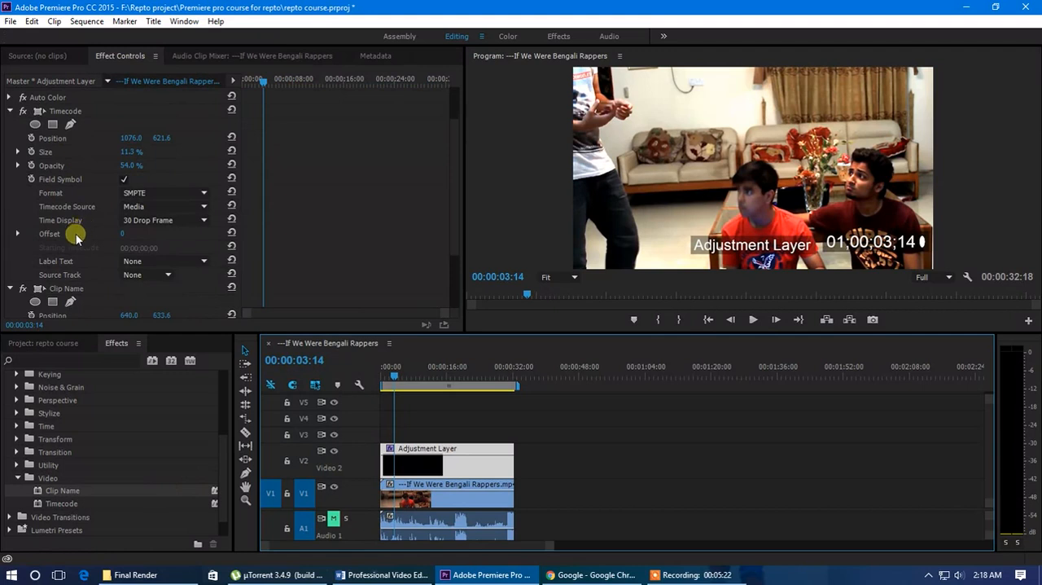
key(Delete)
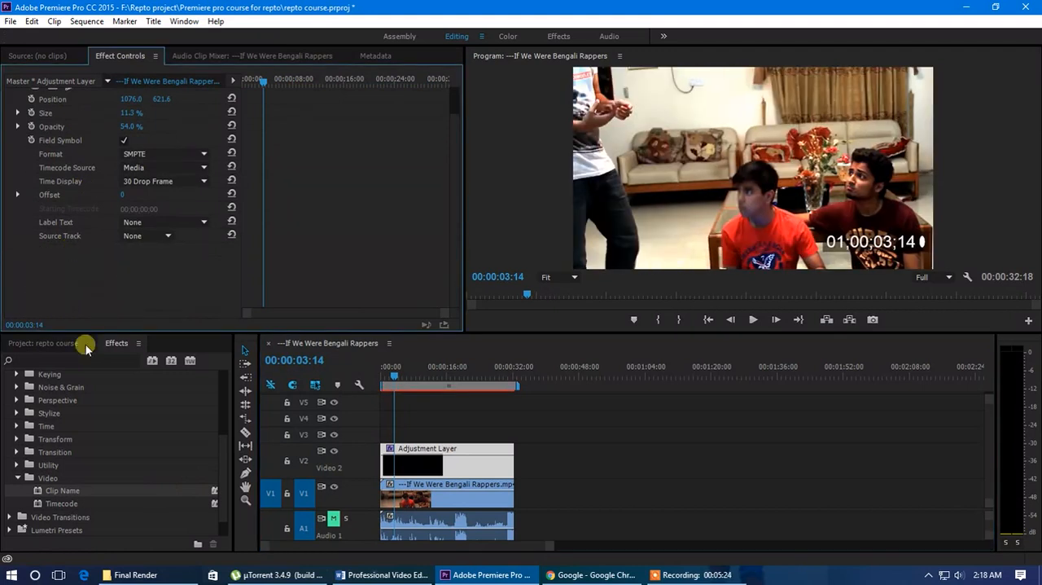
Try the Clip Name effect on the V1 clip, undo it, and apply the effect to the adjustment layer instead
drag(58, 492, 440, 499)
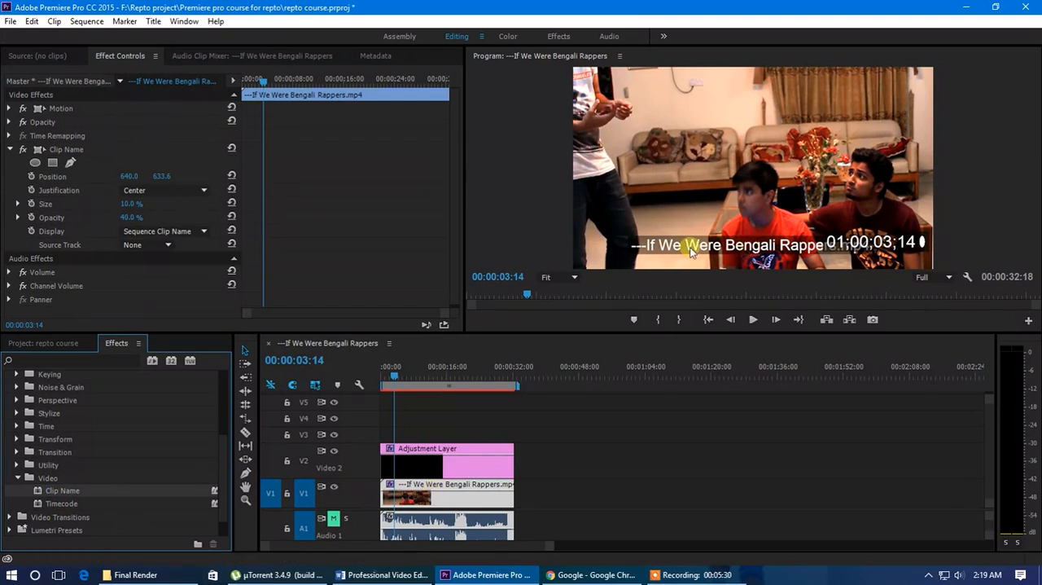
key(ctrl+z)
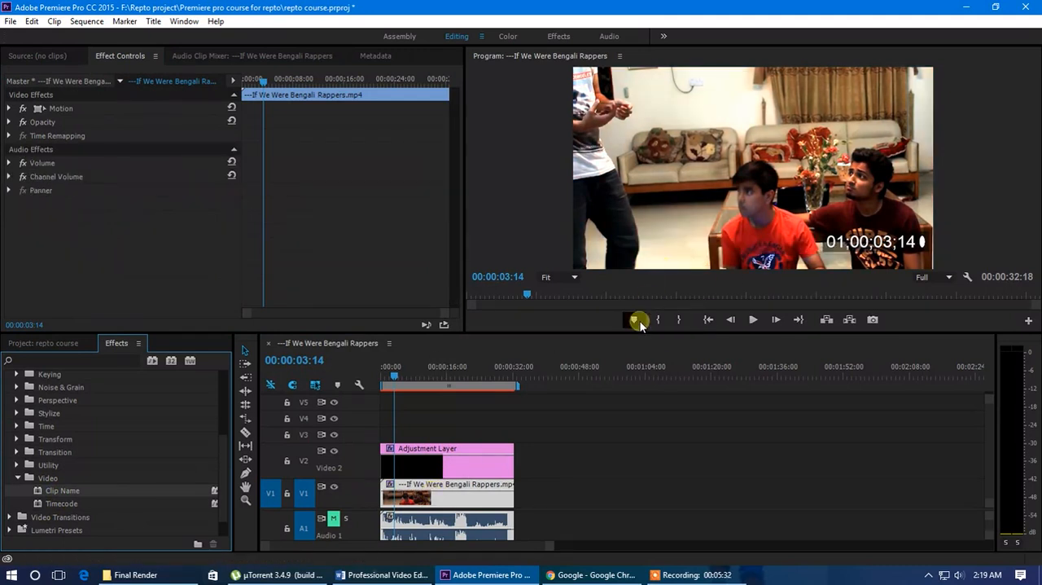
drag(52, 497, 424, 464)
scroll(81, 272, down, 3)
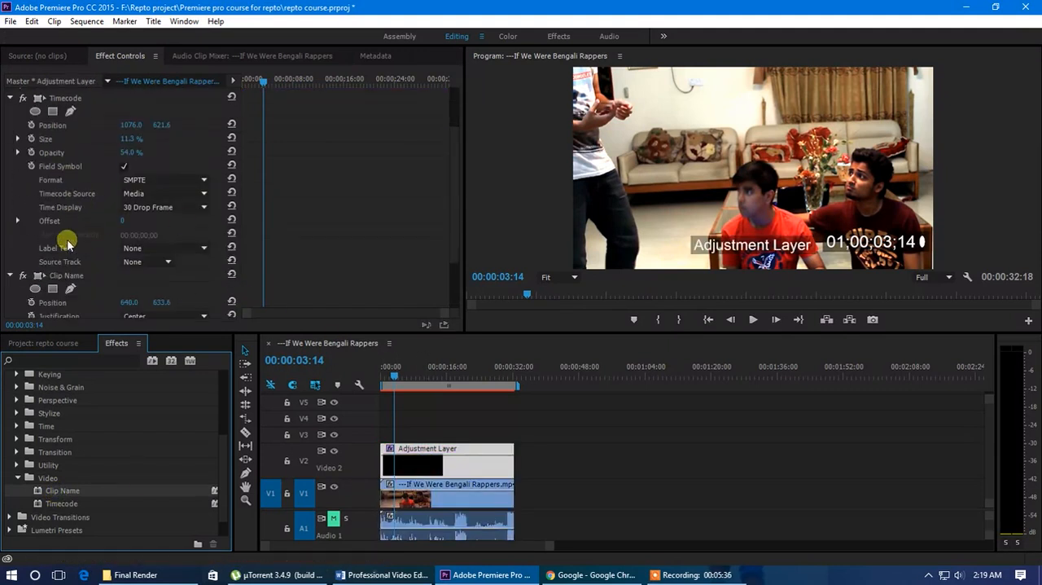
scroll(105, 241, down, 1)
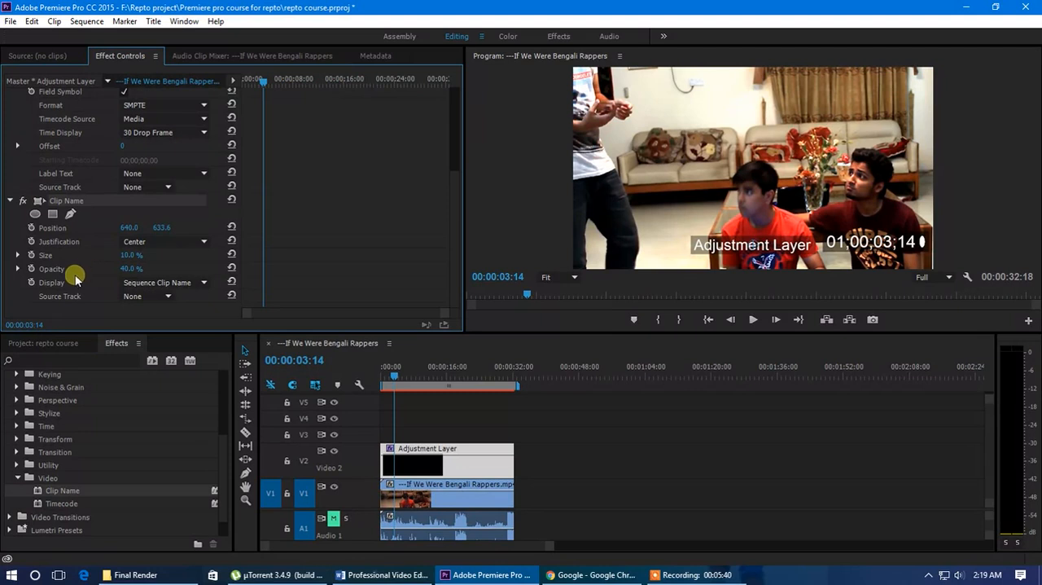
Try Project Clip Name as the Clip Name effect's display, and restore it to Sequence Clip Name
click(182, 283)
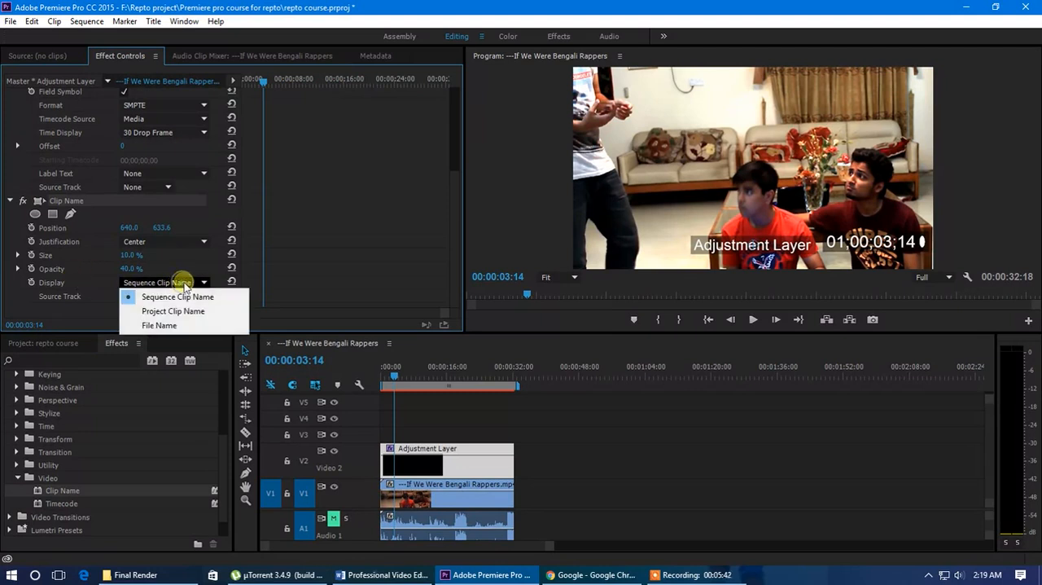
click(188, 311)
click(186, 283)
click(189, 297)
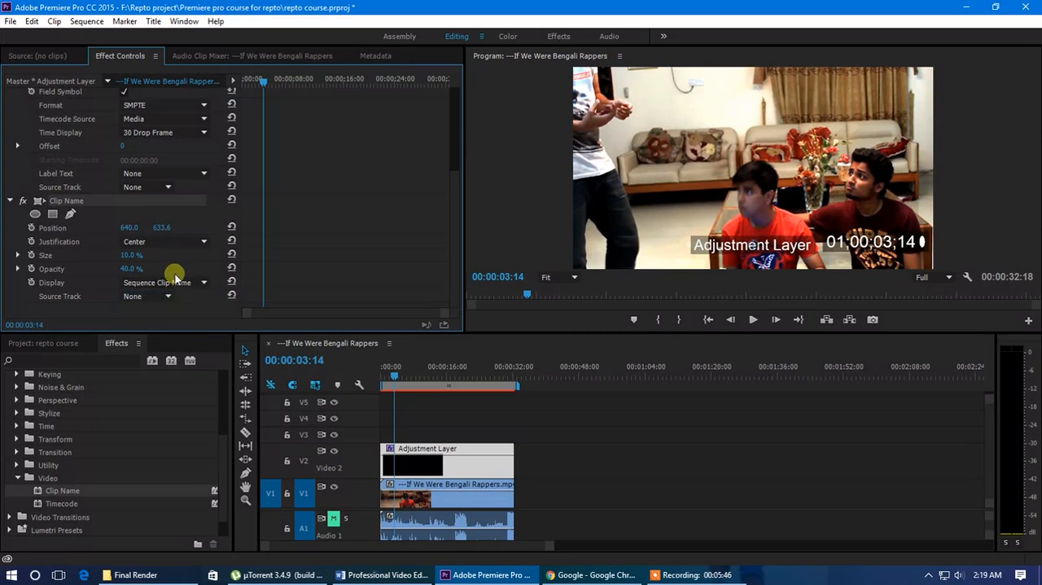
Try Video 5 and Video 1 in alternation as the Clip Name effect's source track, and restore it to None
click(166, 297)
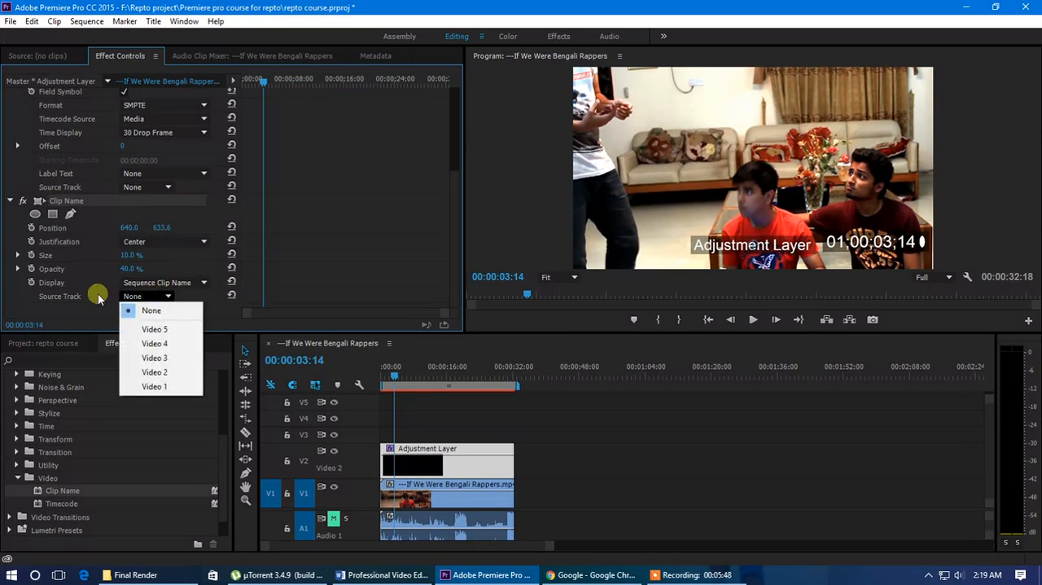
click(157, 329)
click(162, 298)
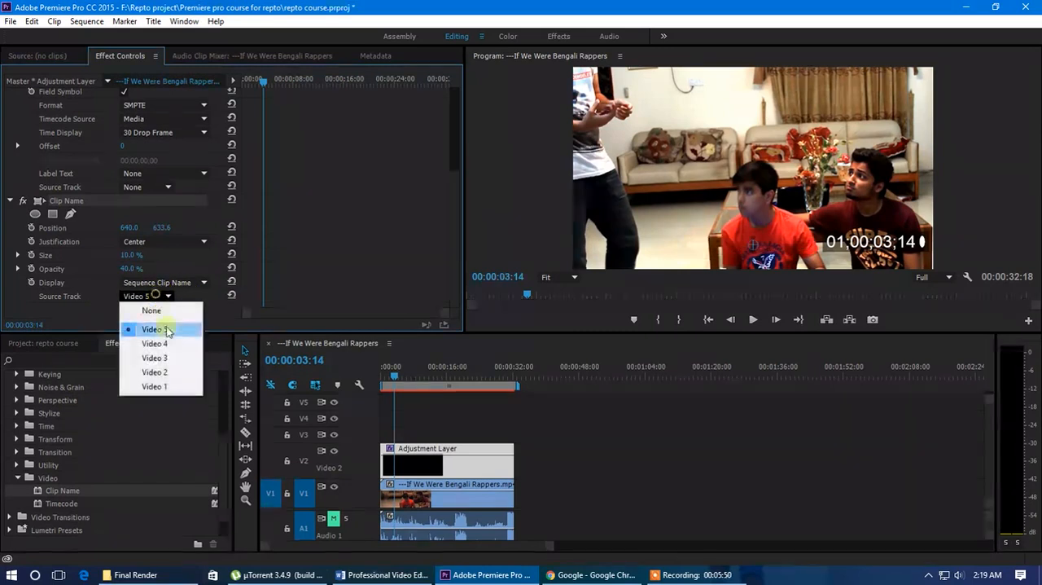
click(168, 383)
click(164, 296)
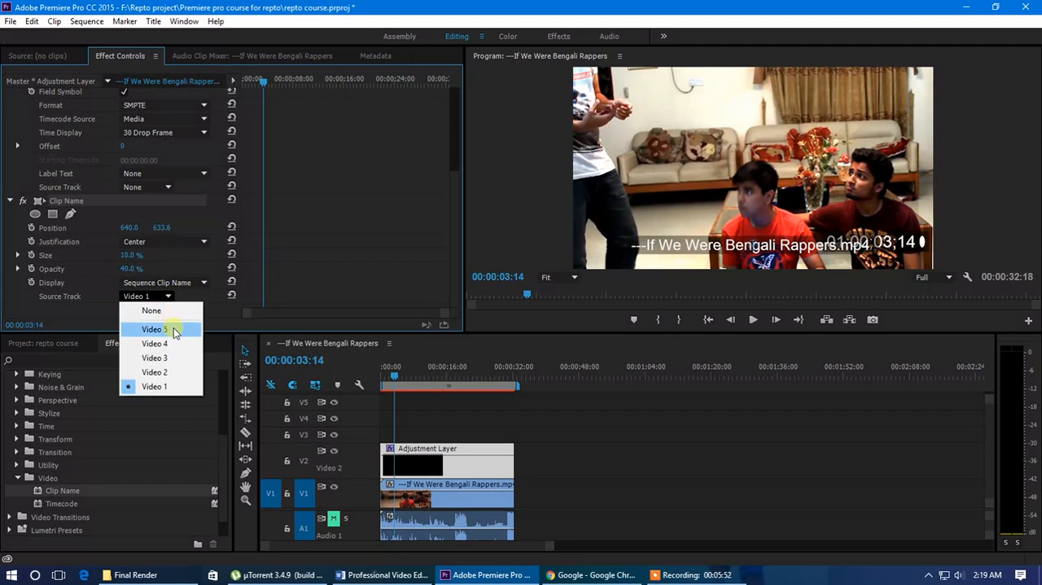
click(174, 332)
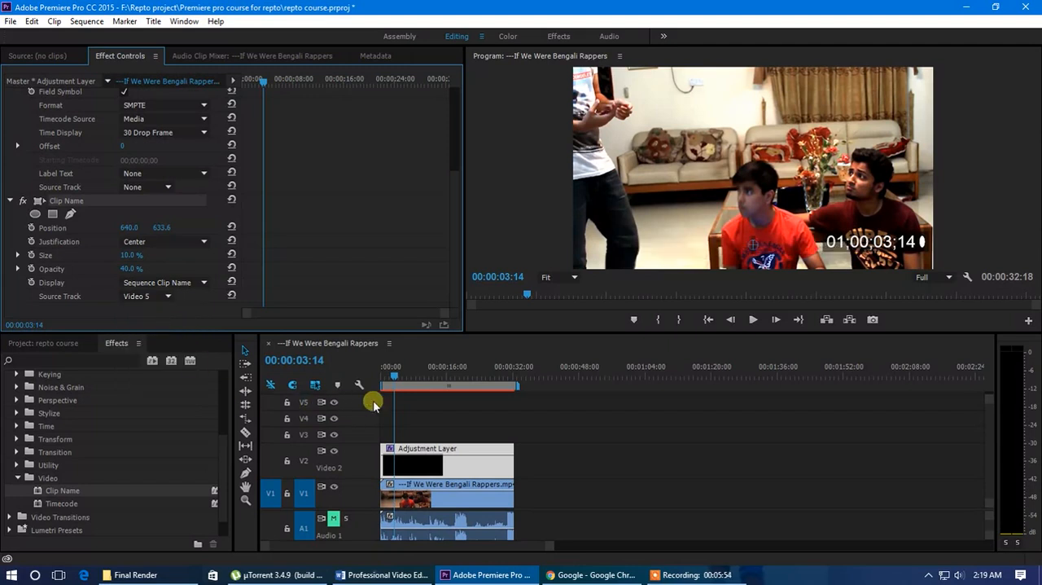
click(152, 296)
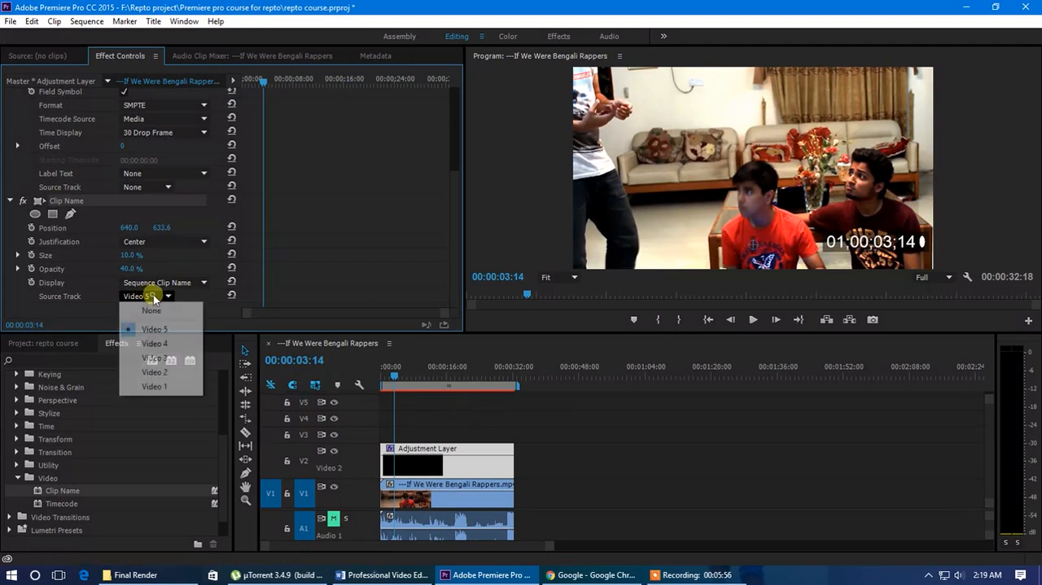
click(156, 385)
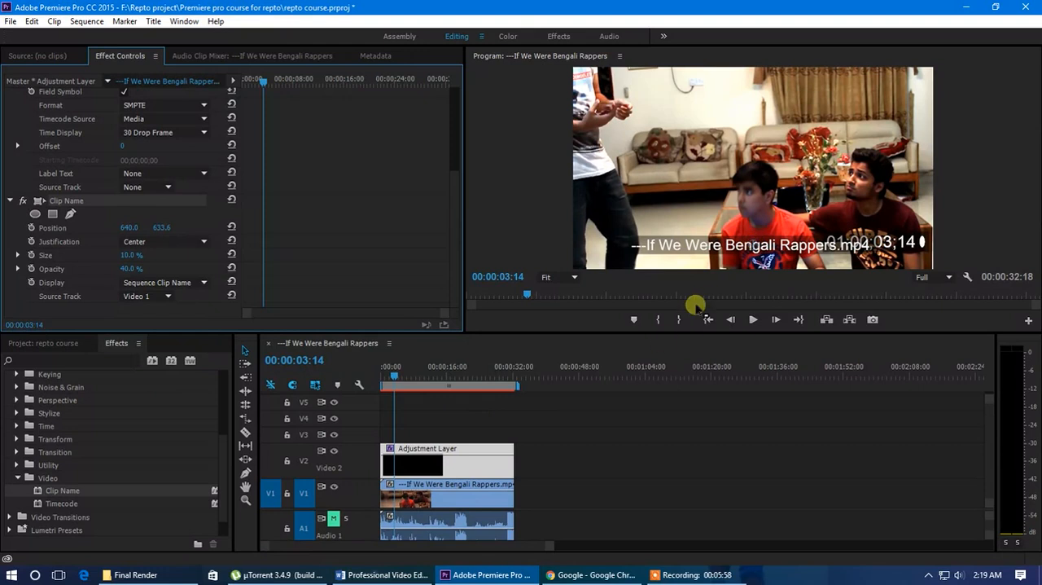
click(167, 296)
click(161, 311)
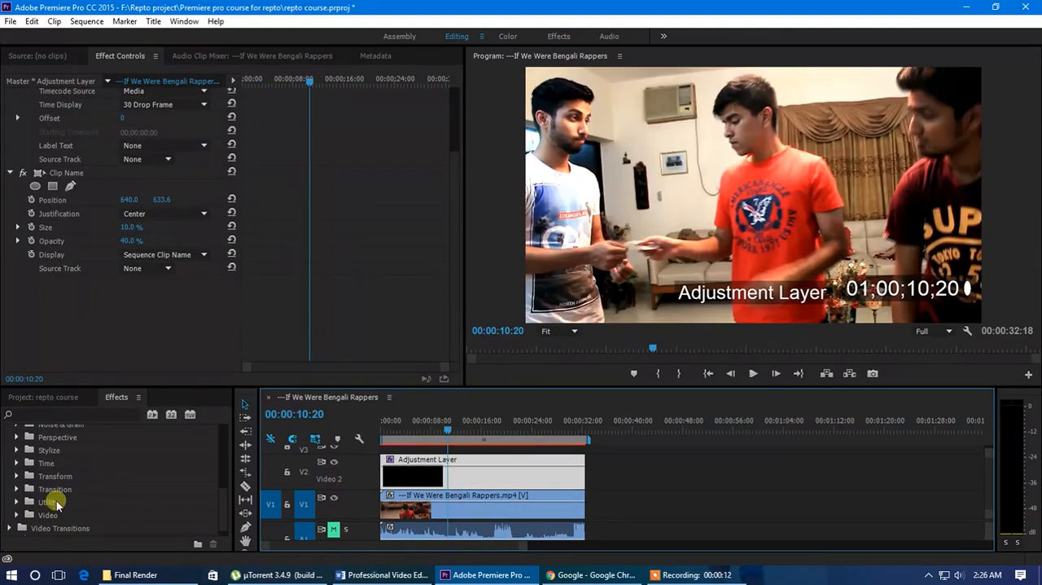
Apply the Mosaic effect from the Stylize category to the adjustment layer on V2
scroll(48, 490, up, 1)
click(16, 463)
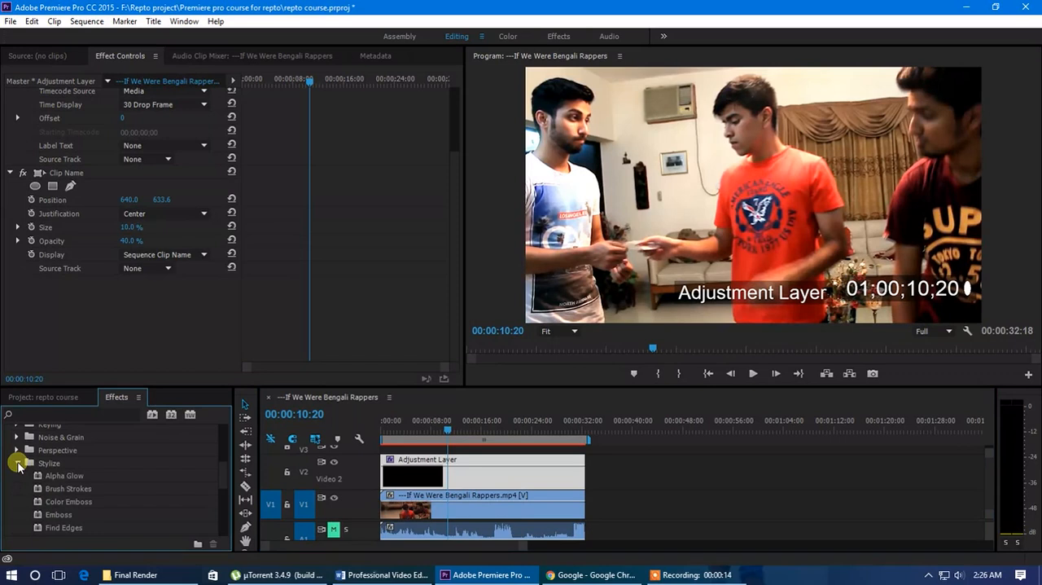
scroll(122, 486, down, 4)
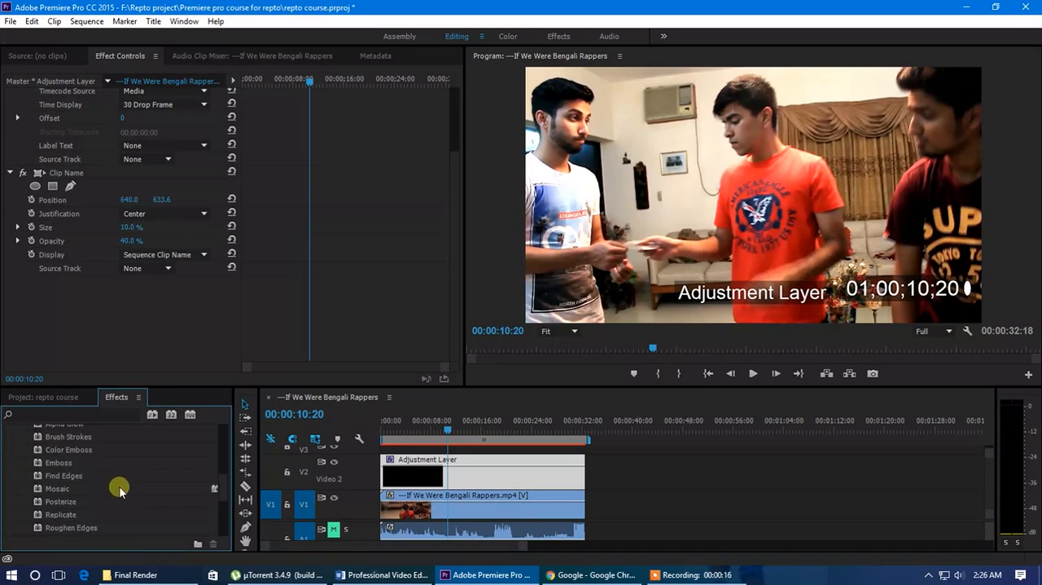
scroll(69, 489, down, 1)
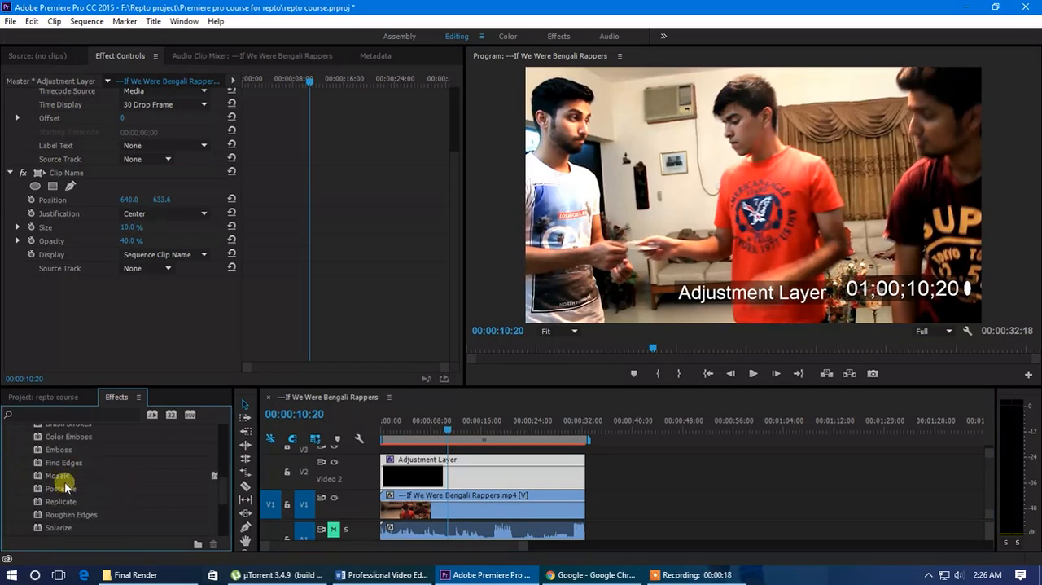
drag(57, 479, 437, 478)
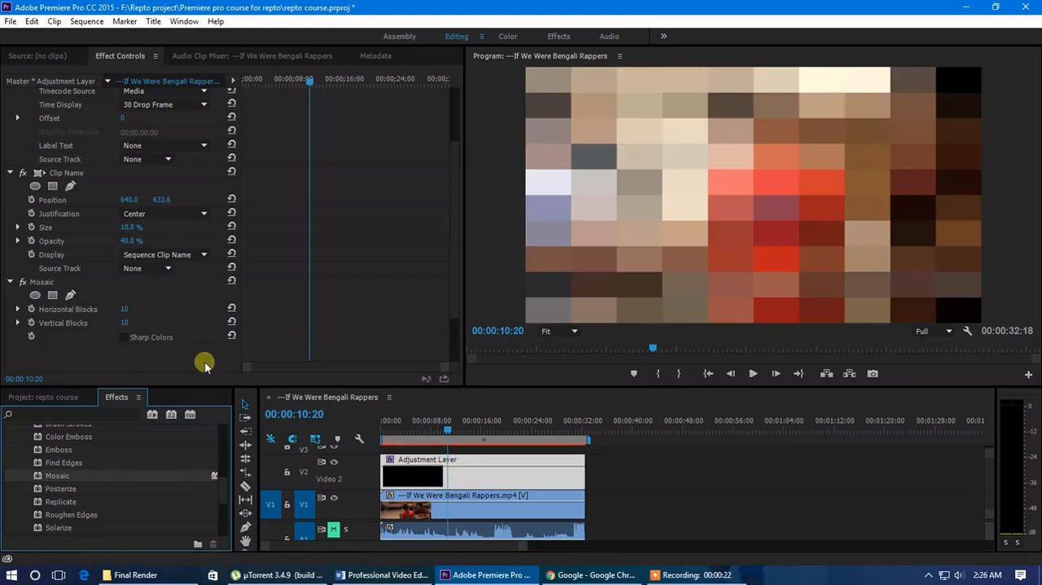
Preview Mosaic at 00:00:13:26 with Horizontal Blocks at 713 and Vertical Blocks at 73, and delete the effect
click(437, 430)
drag(437, 430, 467, 438)
drag(114, 312, 17, 312)
drag(130, 323, 170, 305)
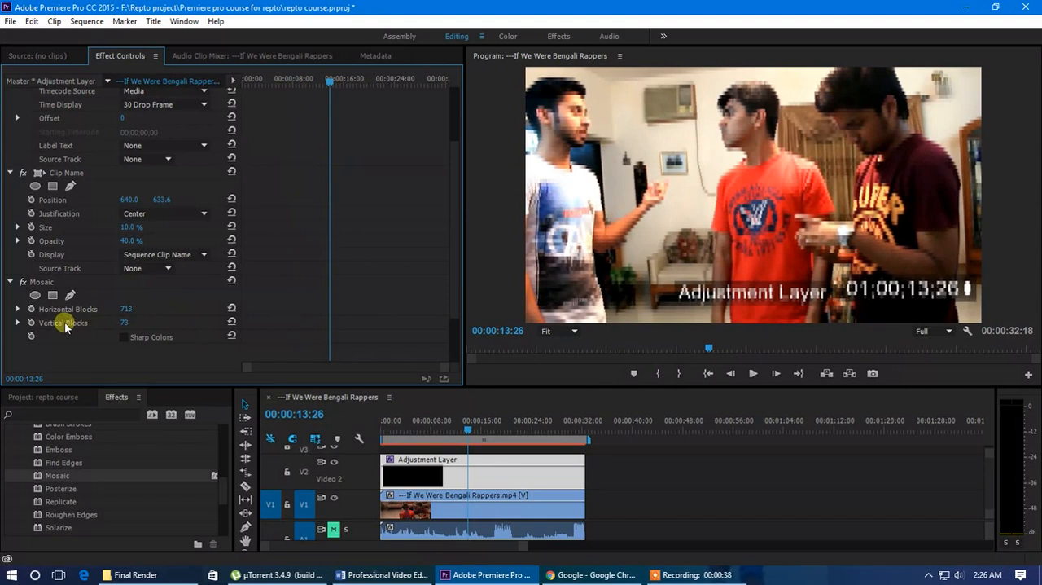
click(44, 283)
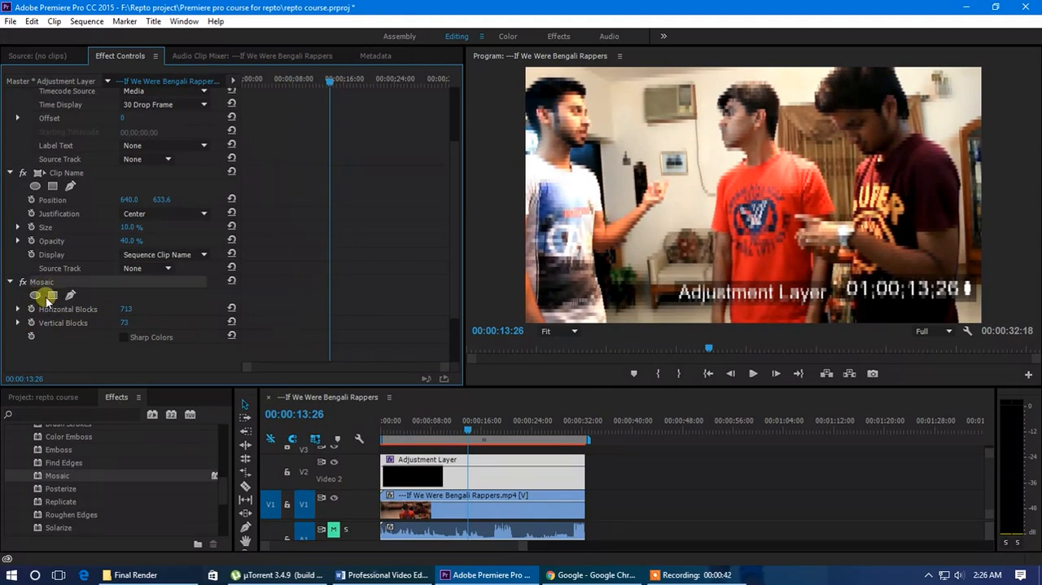
key(Delete)
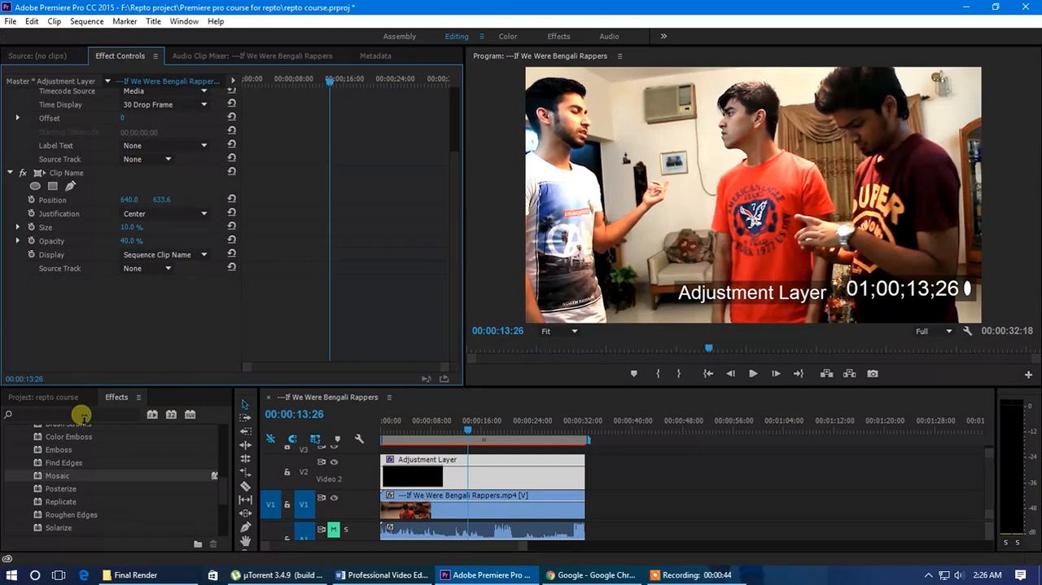
Look through the remaining Stylize effects and apply Basic 3D from the Perspective category to the adjustment layer
scroll(88, 487, down, 1)
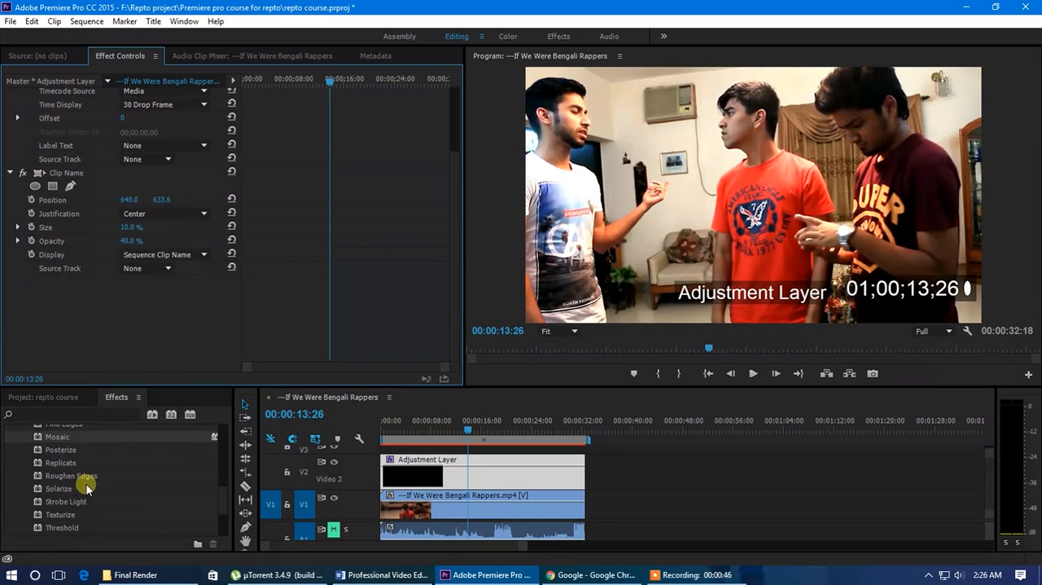
scroll(87, 486, down, 1)
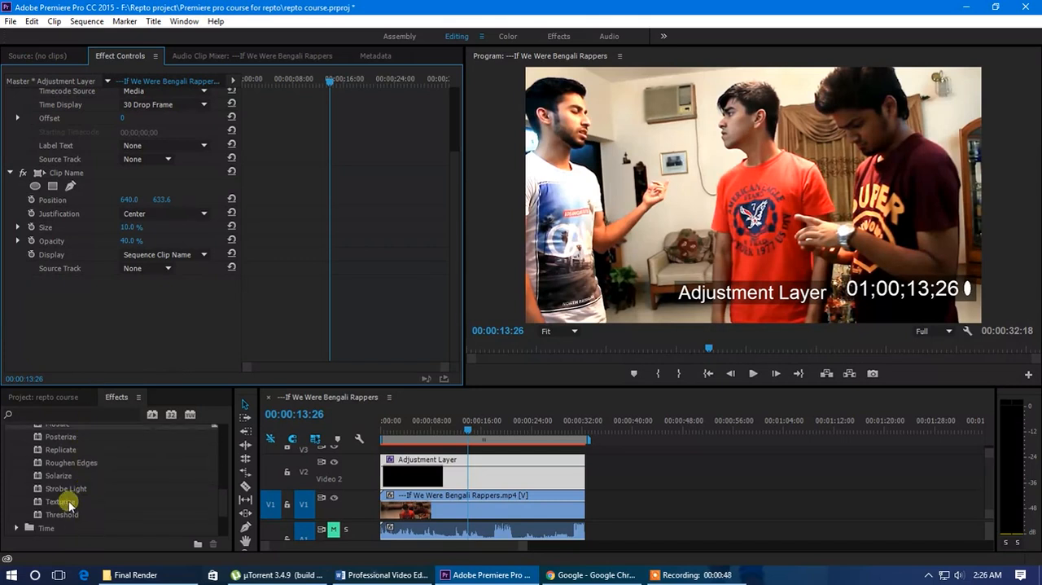
scroll(65, 476, up, 3)
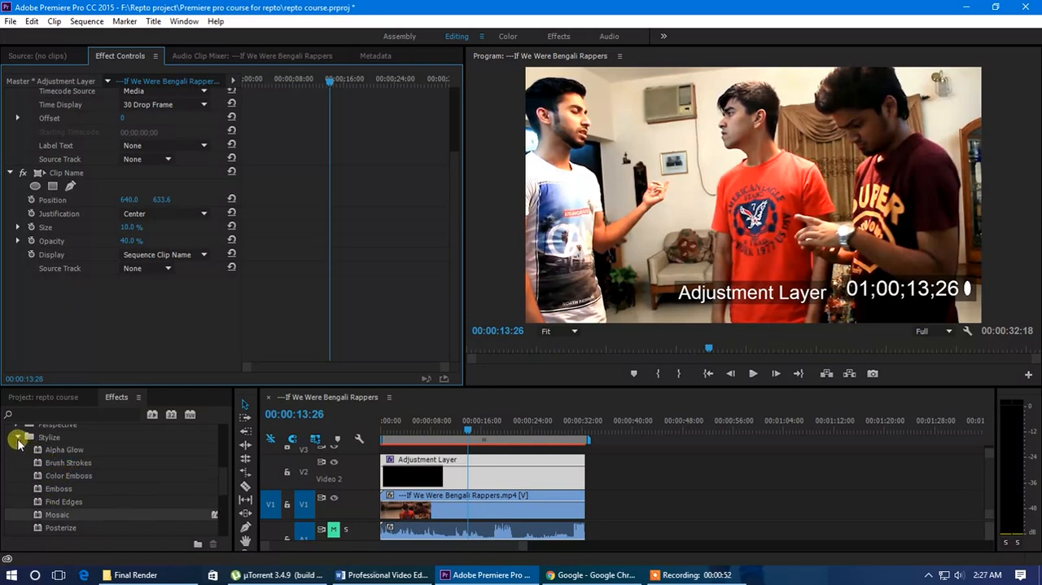
click(20, 440)
click(19, 452)
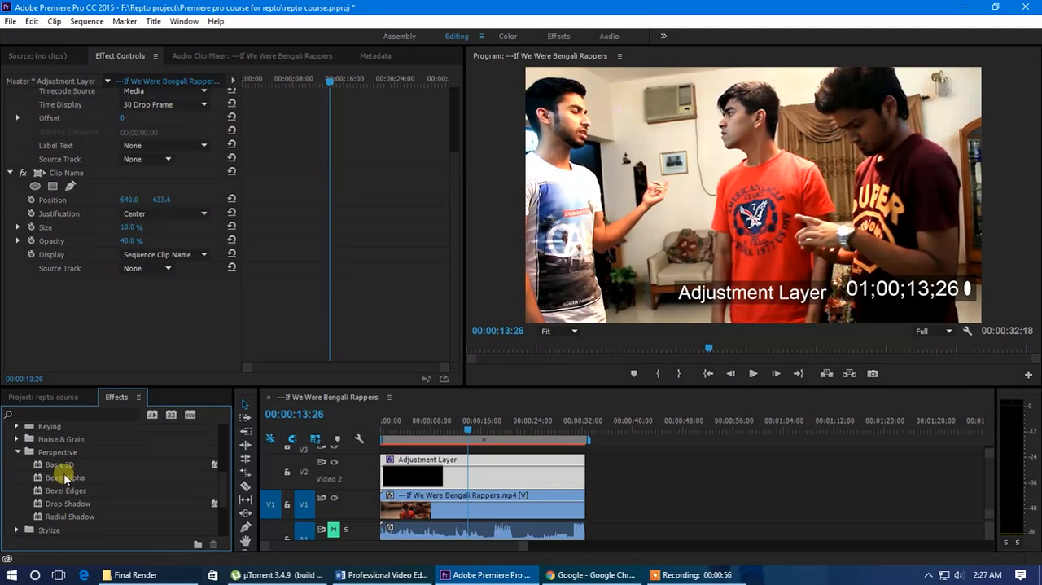
drag(60, 468, 428, 478)
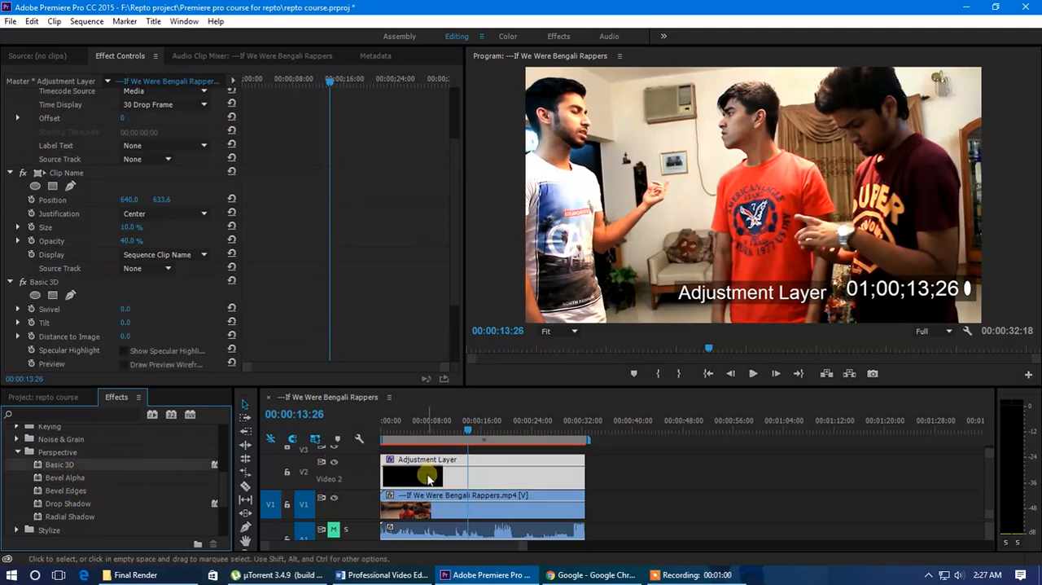
Set Basic 3D's Swivel to 47°, Tilt to 73° and Distance to Image to 108, and delete the effect
scroll(133, 302, up, 3)
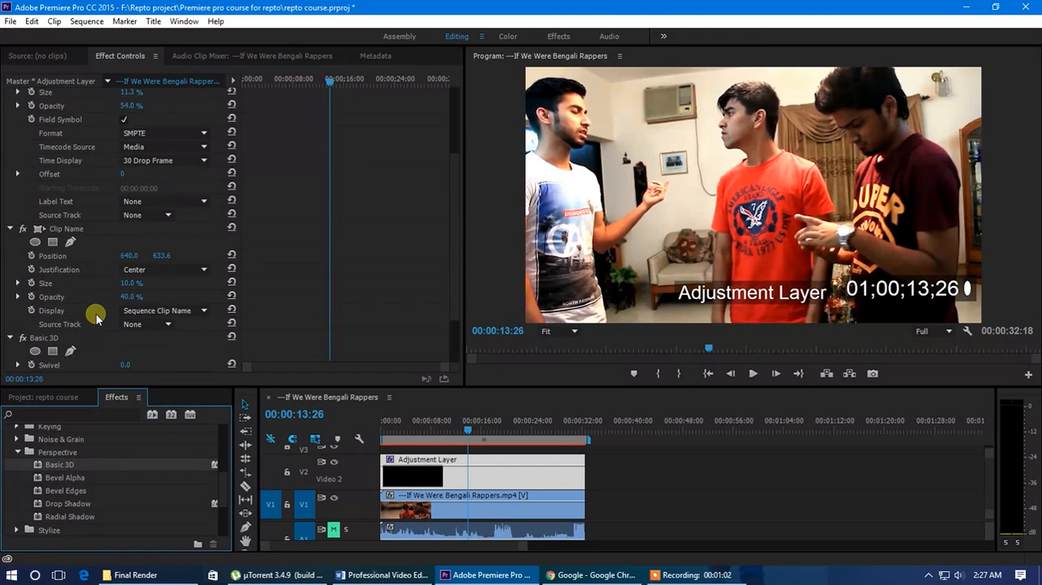
scroll(95, 318, down, 1)
drag(122, 338, 158, 340)
drag(135, 326, 242, 332)
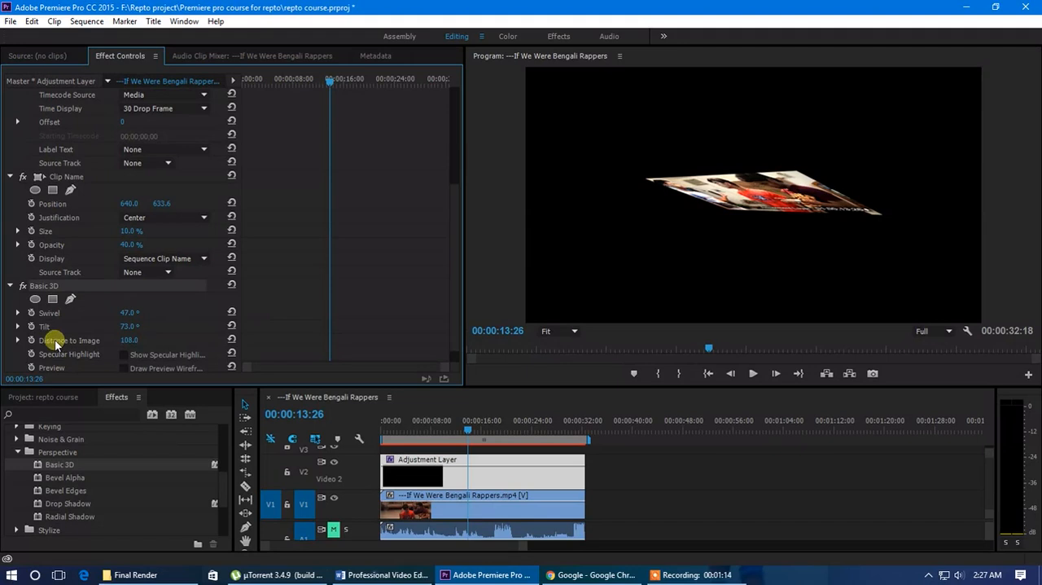
click(57, 286)
key(Delete)
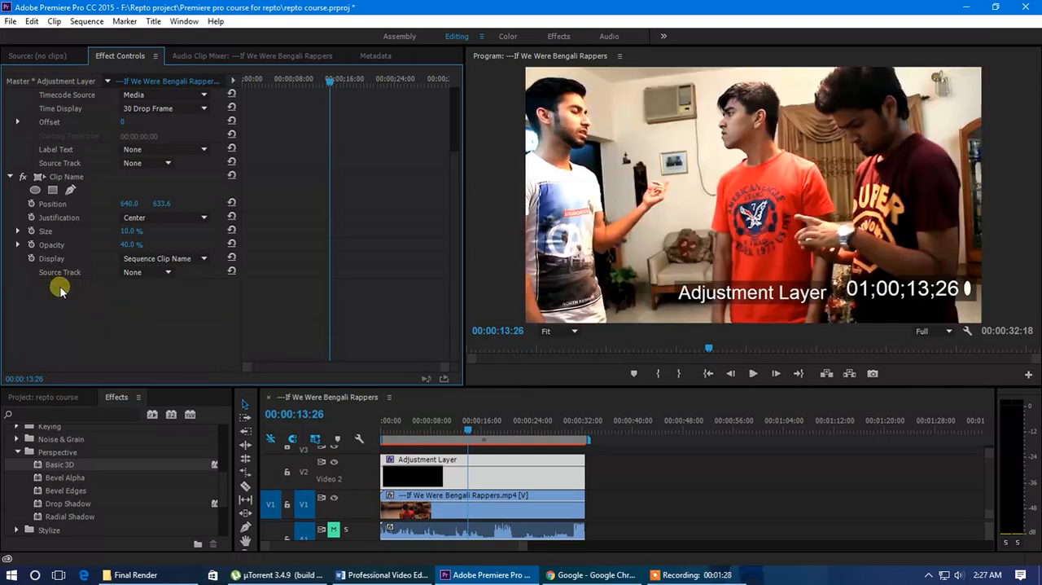
Look through the video effects available in the Noise & Grain and Keying categories
click(18, 452)
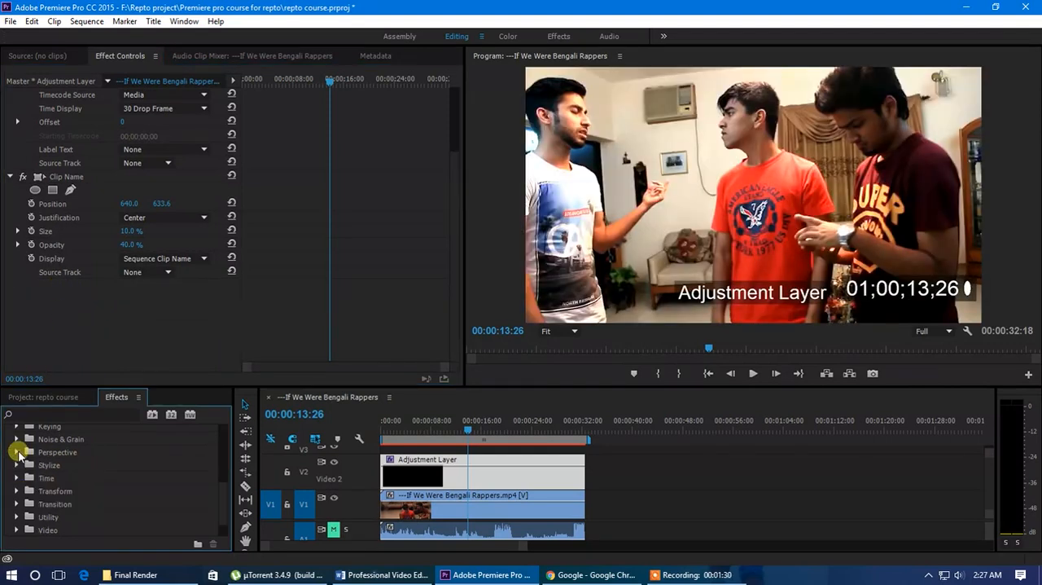
click(16, 452)
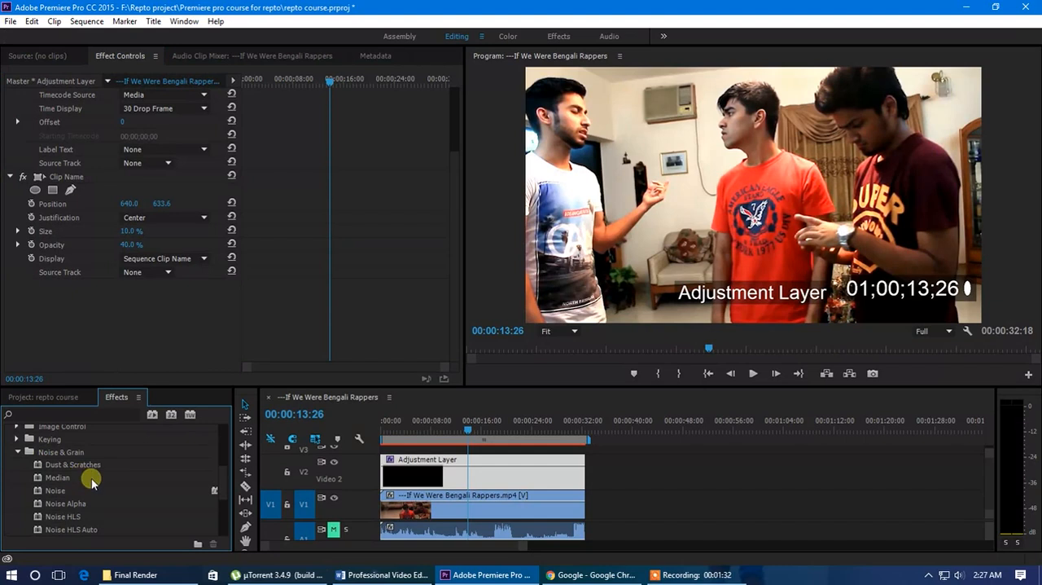
scroll(96, 484, down, 3)
scroll(94, 493, up, 2)
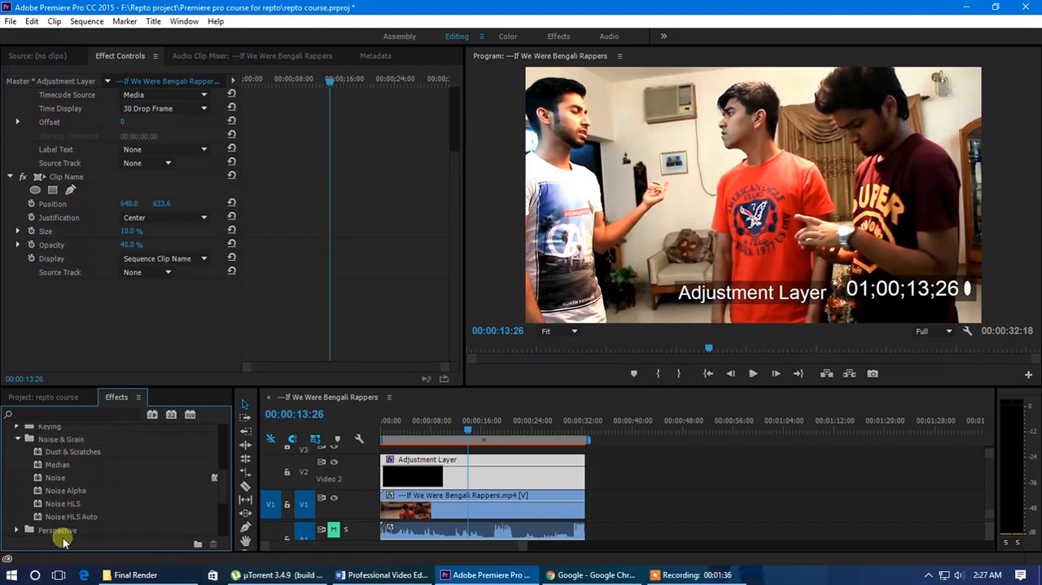
click(18, 439)
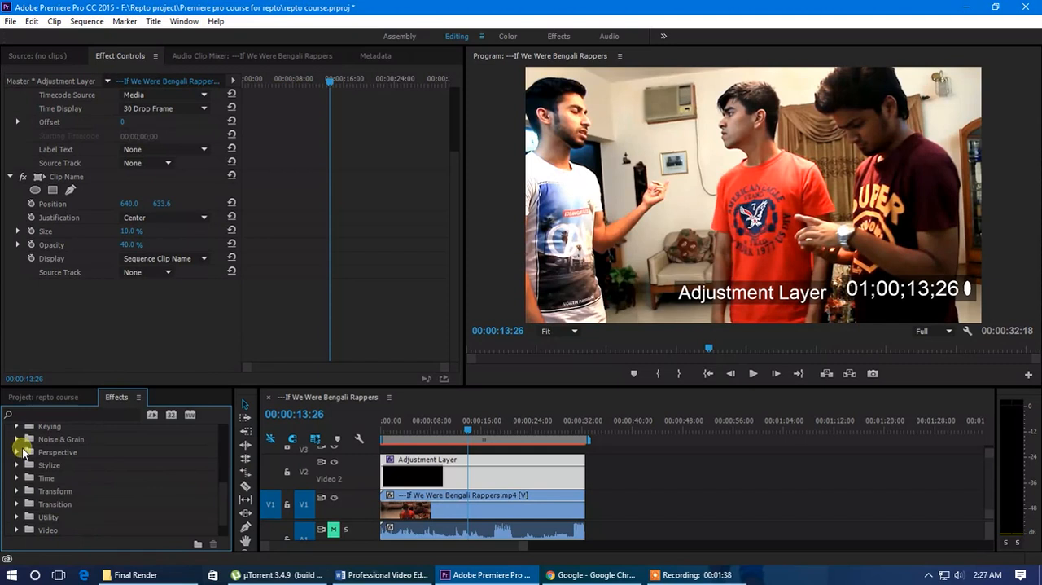
scroll(33, 458, up, 1)
click(25, 453)
scroll(82, 485, down, 2)
scroll(68, 490, up, 1)
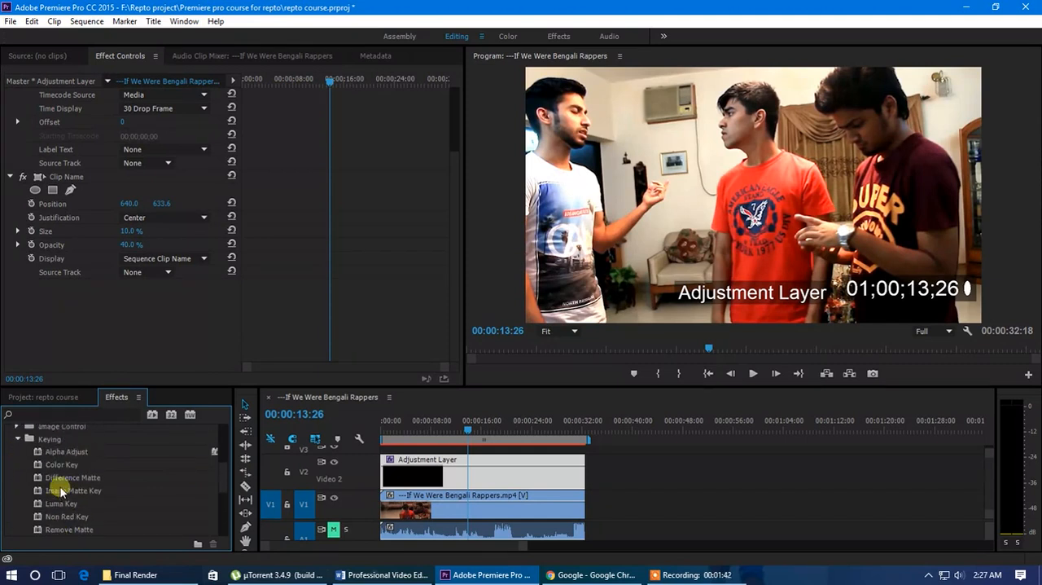
scroll(65, 463, down, 1)
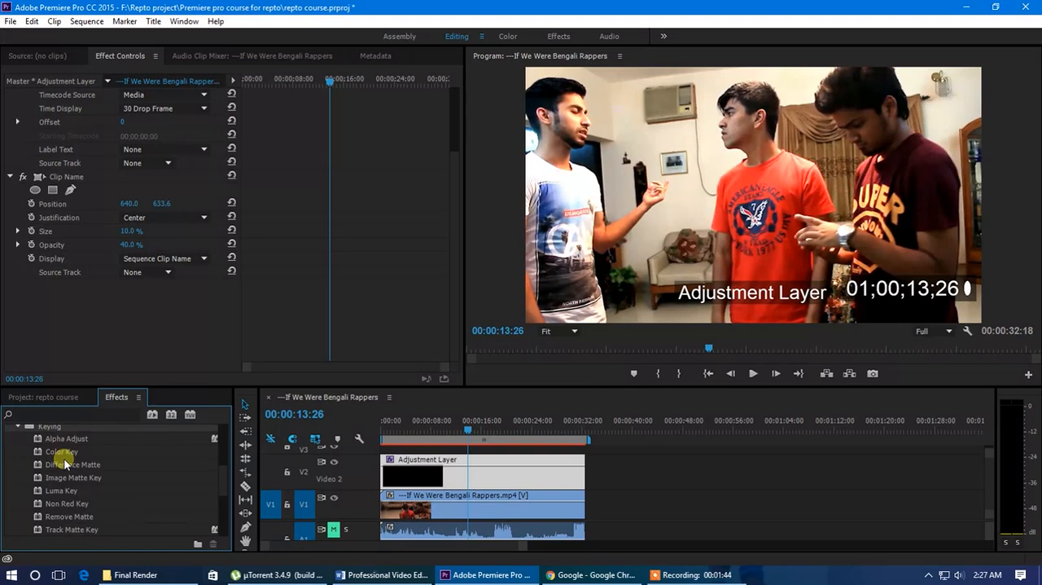
scroll(82, 489, up, 2)
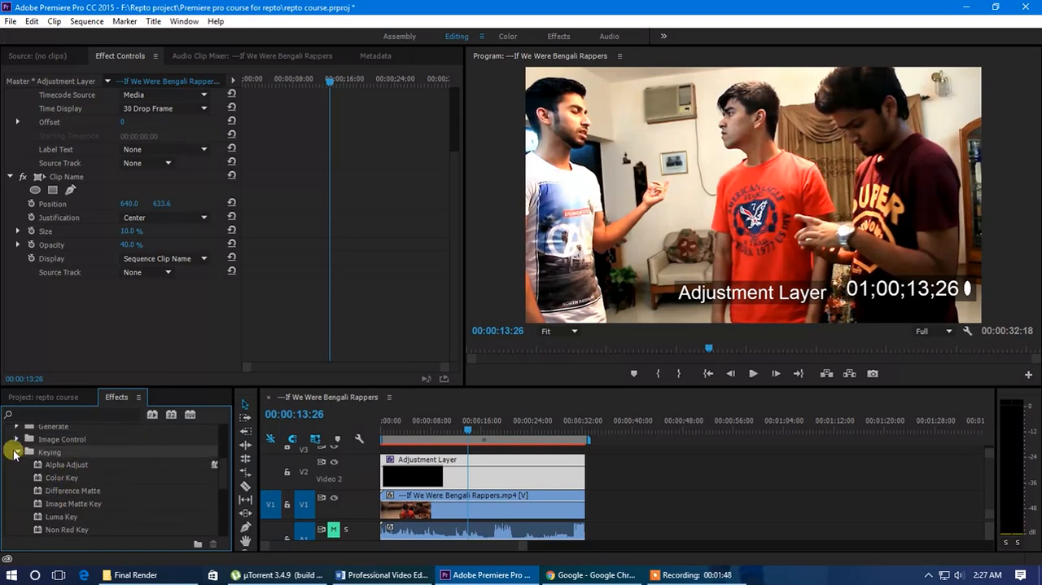
click(17, 452)
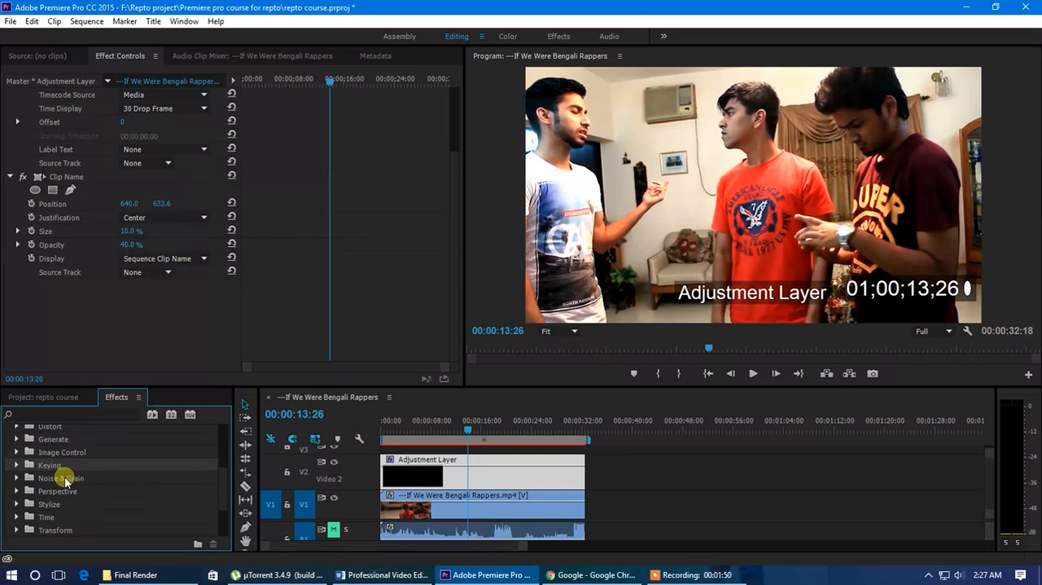
Apply the Black & White effect from the Image Control category to the adjustment layer and select it among the layer's effects
click(17, 452)
drag(91, 466, 429, 480)
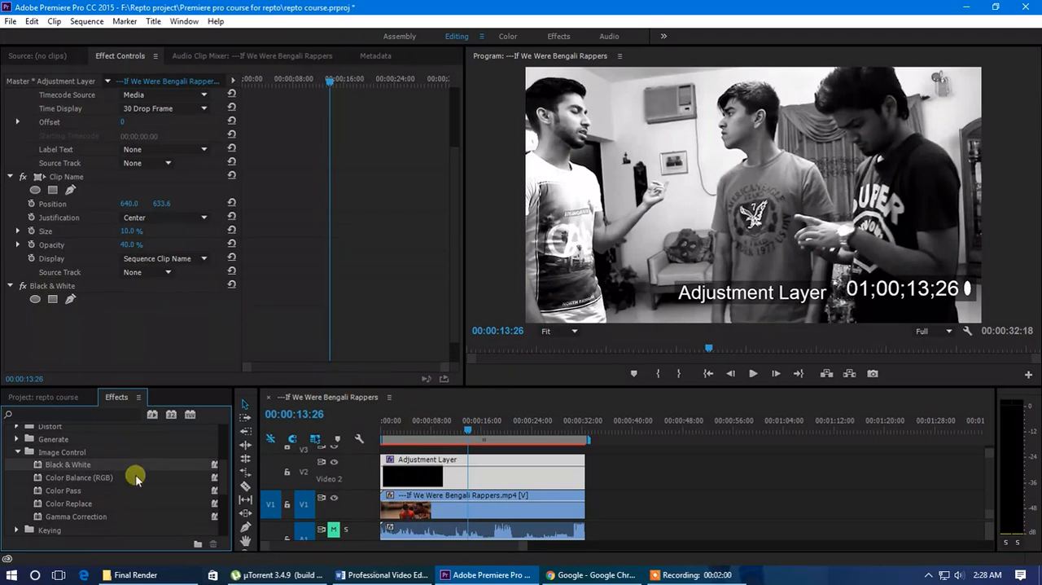
click(47, 286)
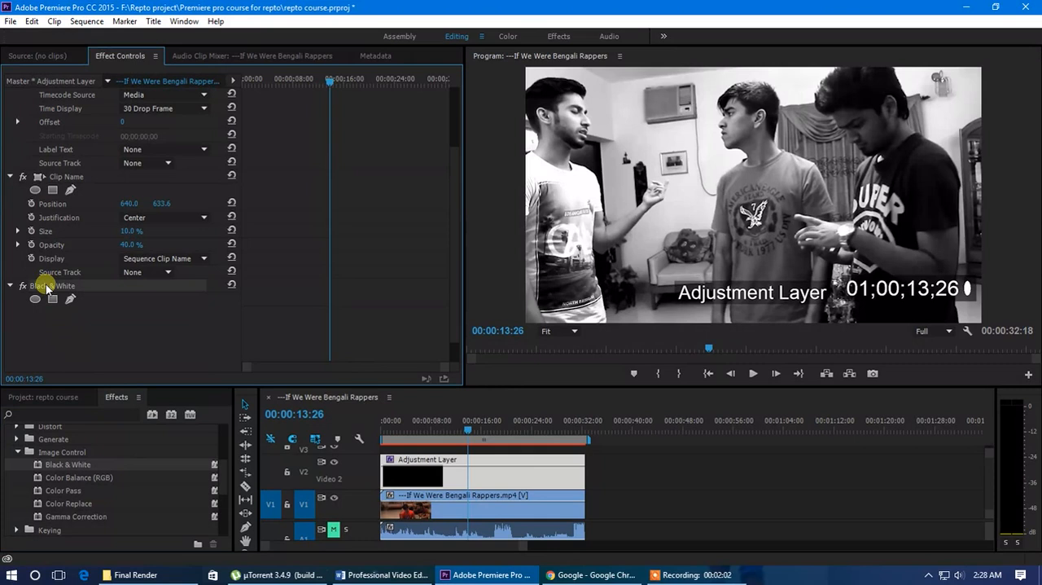
Preview the Black & White effect at 00:00:11:27 and move the playhead to 00:00:12:28
click(454, 438)
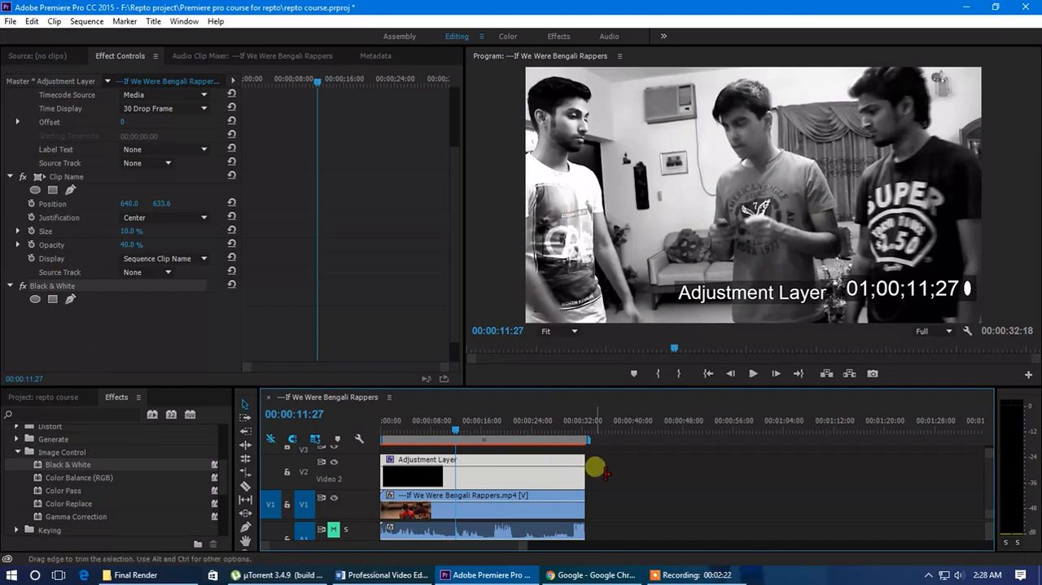
mouse_move(461, 442)
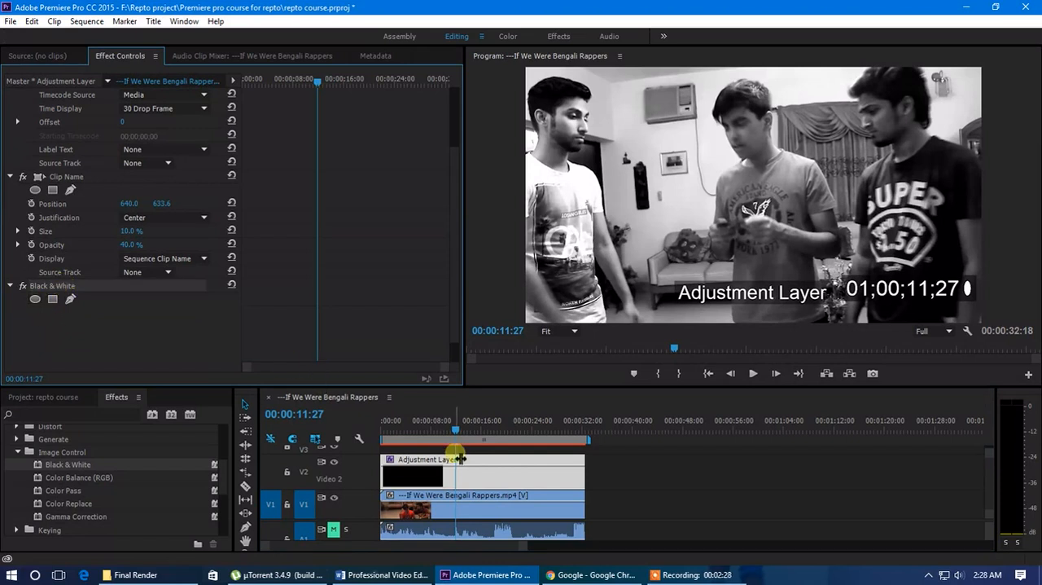
mouse_move(454, 433)
mouse_down()
mouse_move(444, 437)
mouse_move(461, 438)
mouse_up()
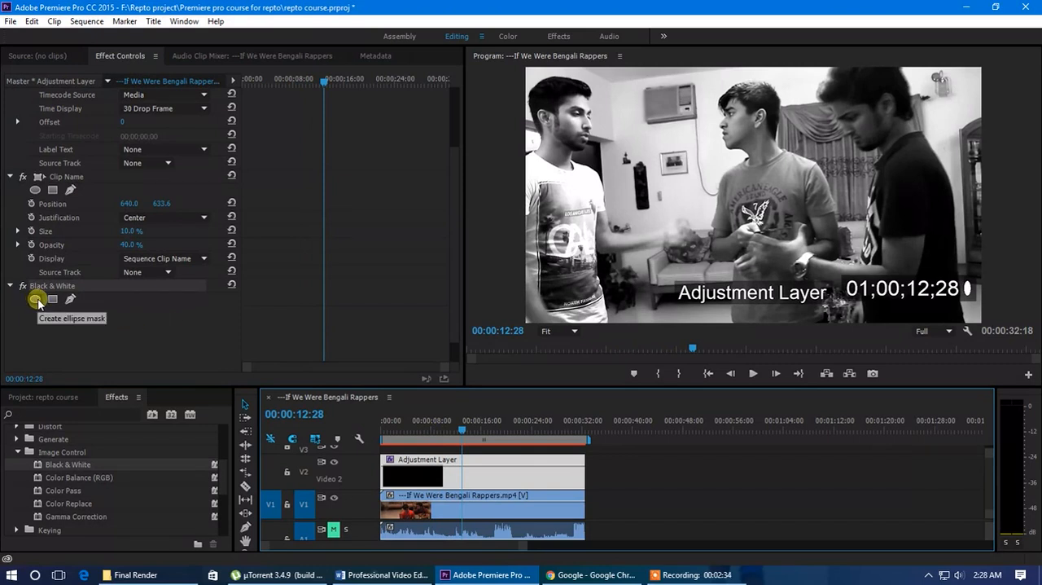
Add an ellipse mask to the Black & White effect and invert it
click(36, 300)
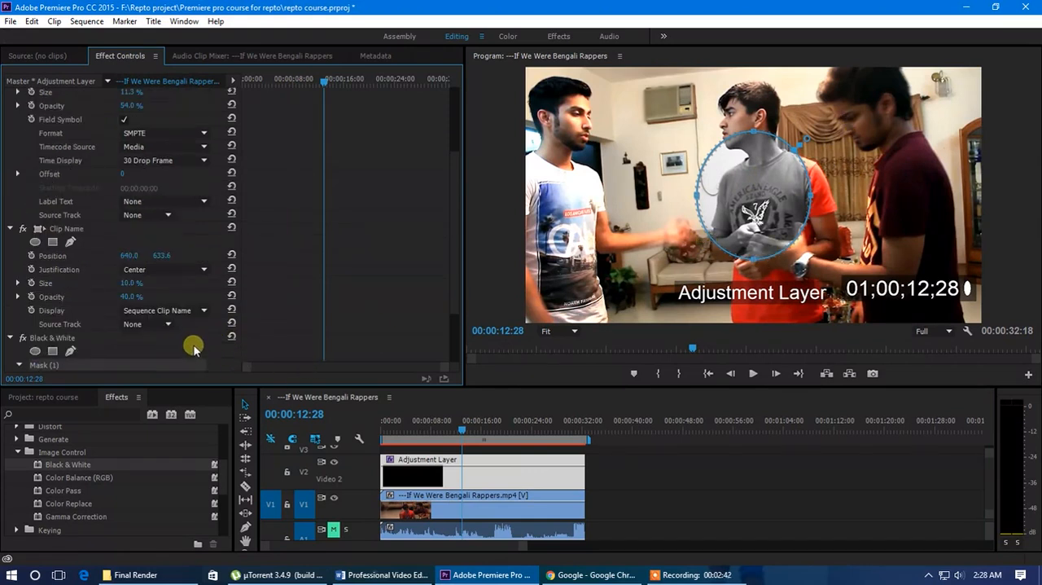
scroll(86, 304, up, 1)
scroll(89, 311, down, 3)
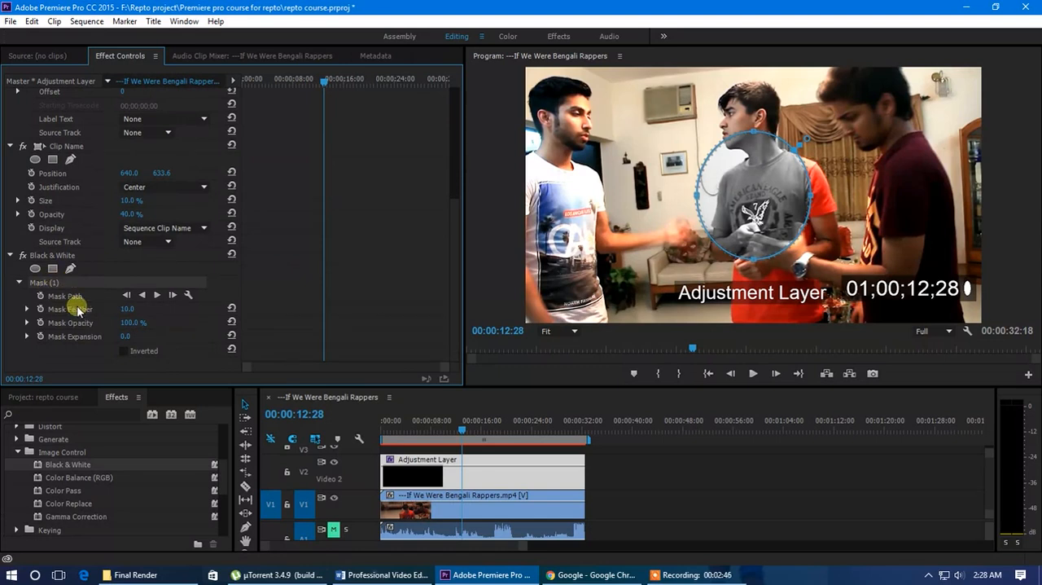
click(123, 351)
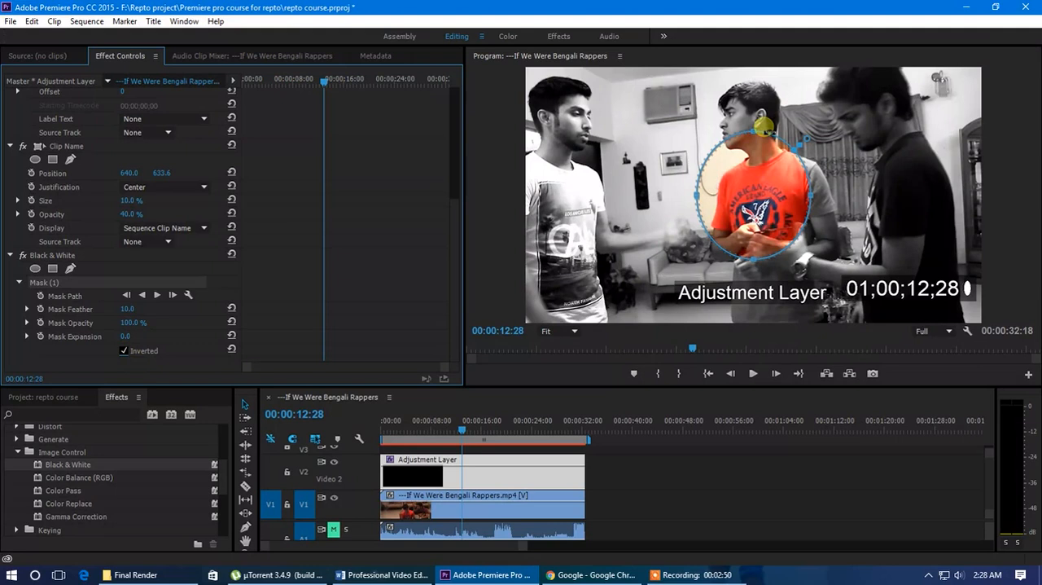
Stretch the ellipse mask to enclose the middle man from head to waist and set its feather to 159
drag(756, 134, 754, 76)
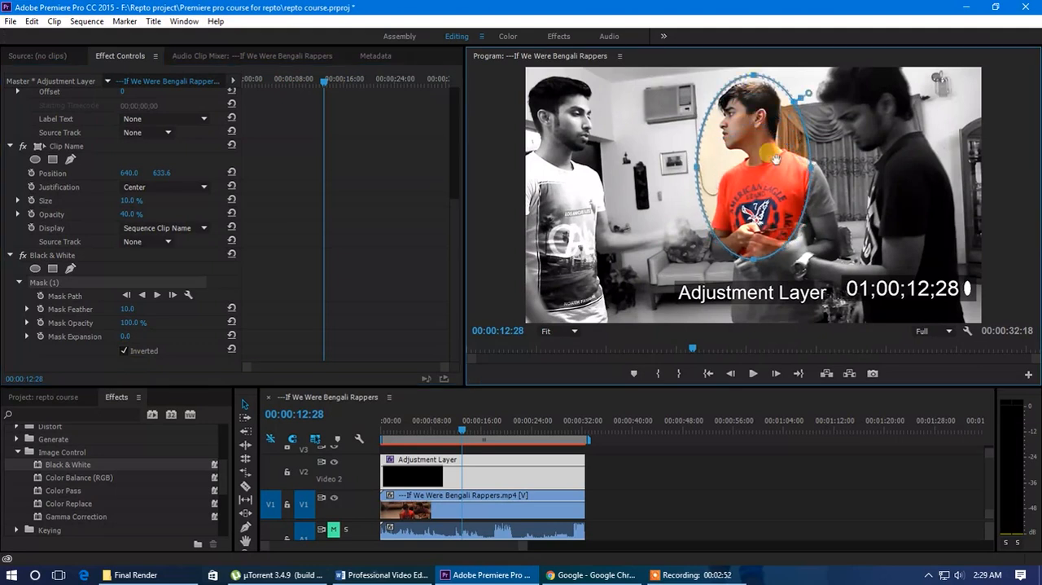
drag(756, 262, 752, 322)
drag(811, 203, 827, 201)
drag(699, 203, 684, 199)
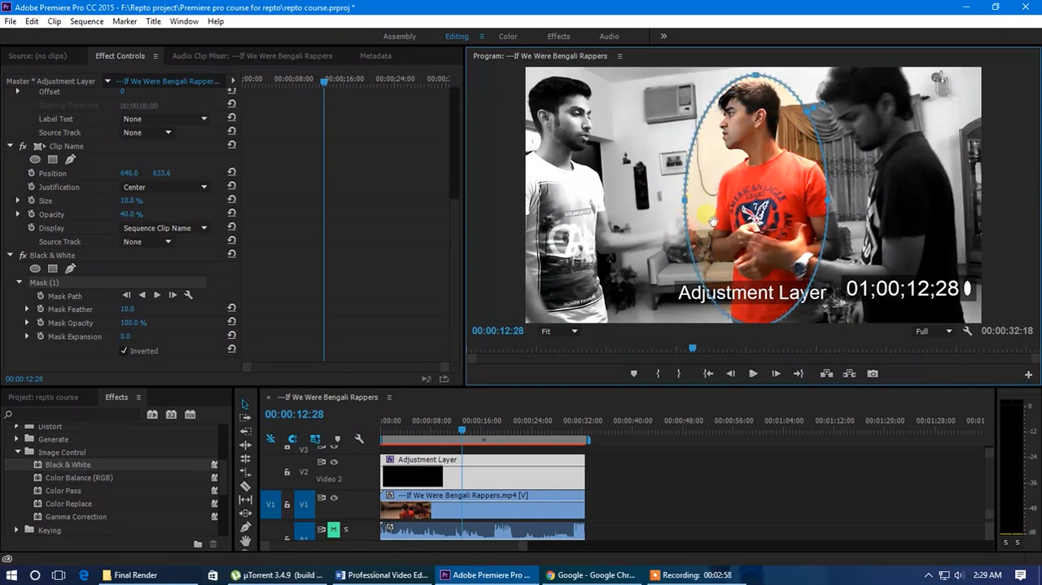
drag(128, 310, 238, 317)
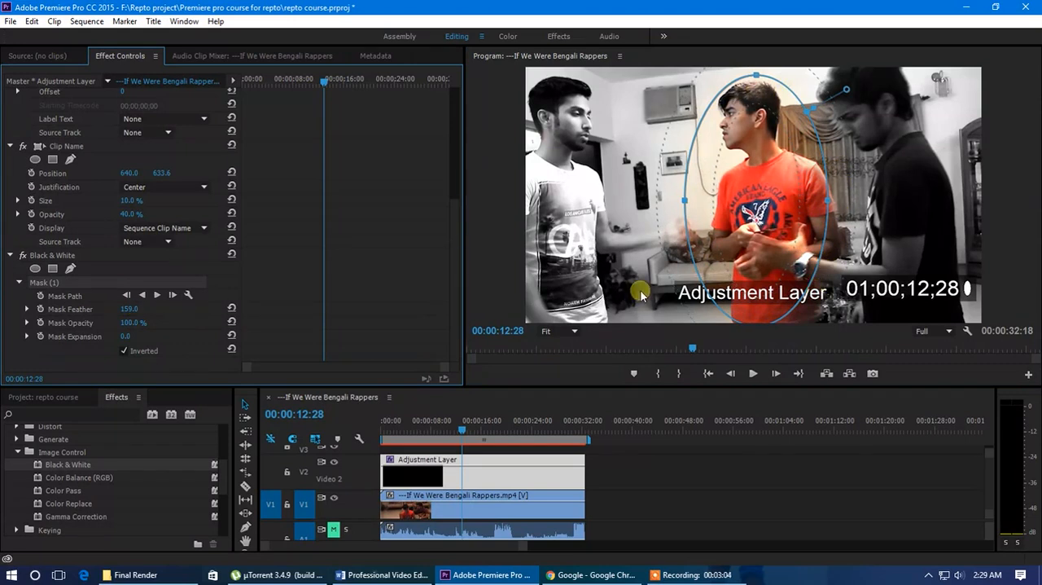
Preview the masked effect at 00:00:11:14 and shift the ellipse mask slightly left over the middle man
click(658, 476)
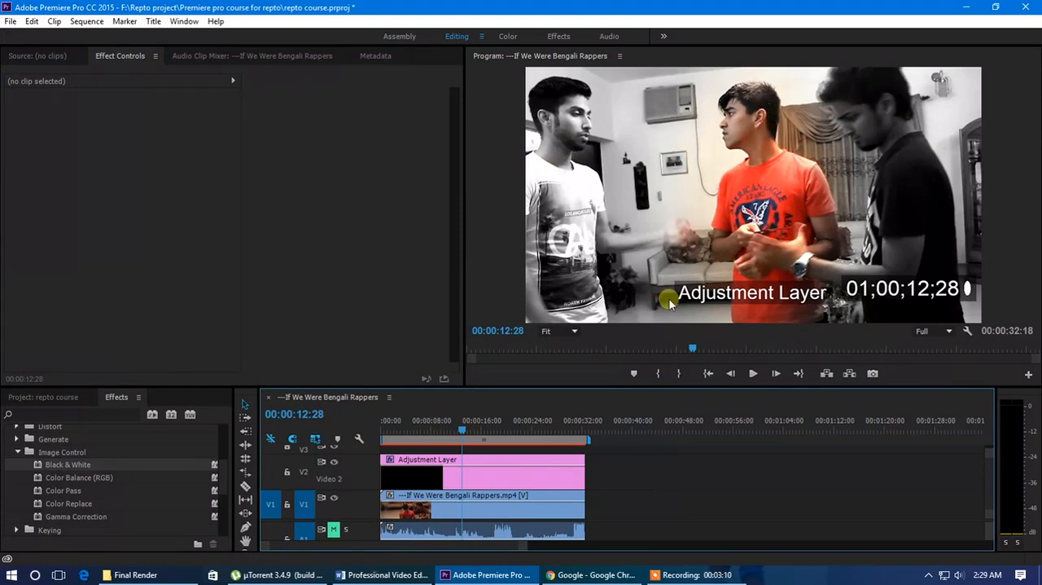
mouse_move(462, 421)
mouse_down()
mouse_move(417, 427)
mouse_move(507, 433)
mouse_move(448, 437)
mouse_up()
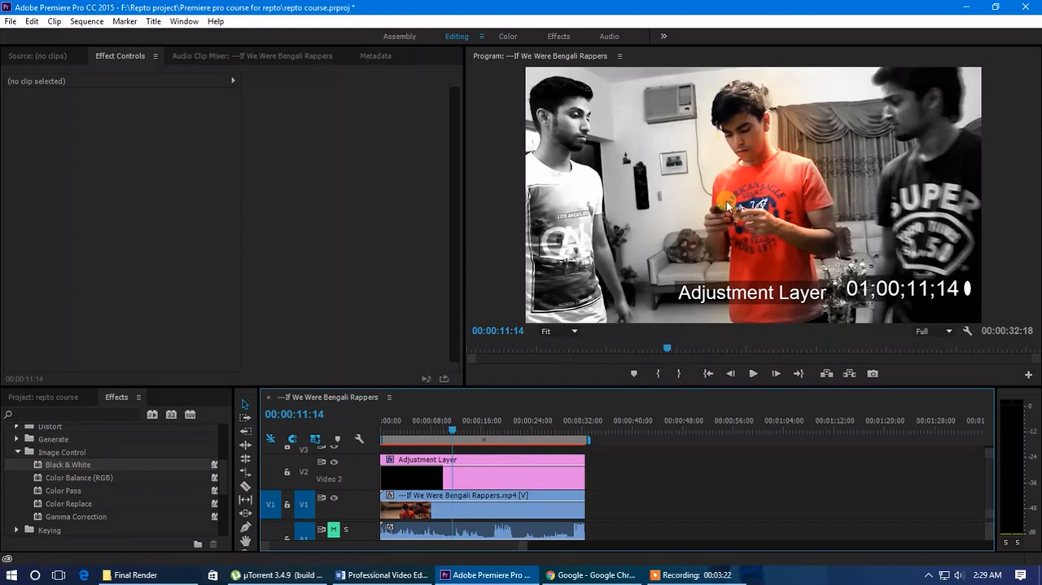
click(487, 479)
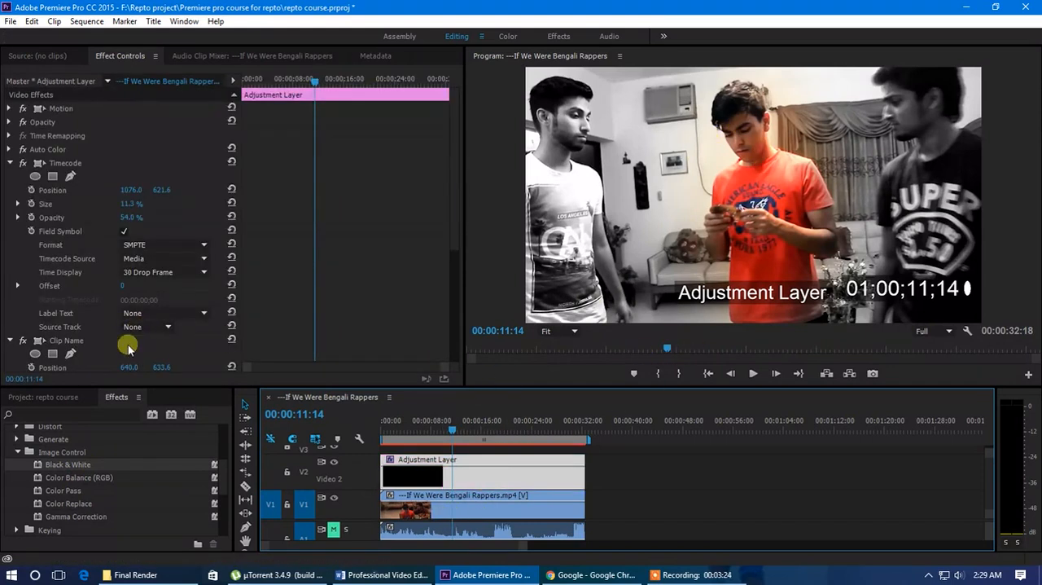
scroll(81, 303, down, 3)
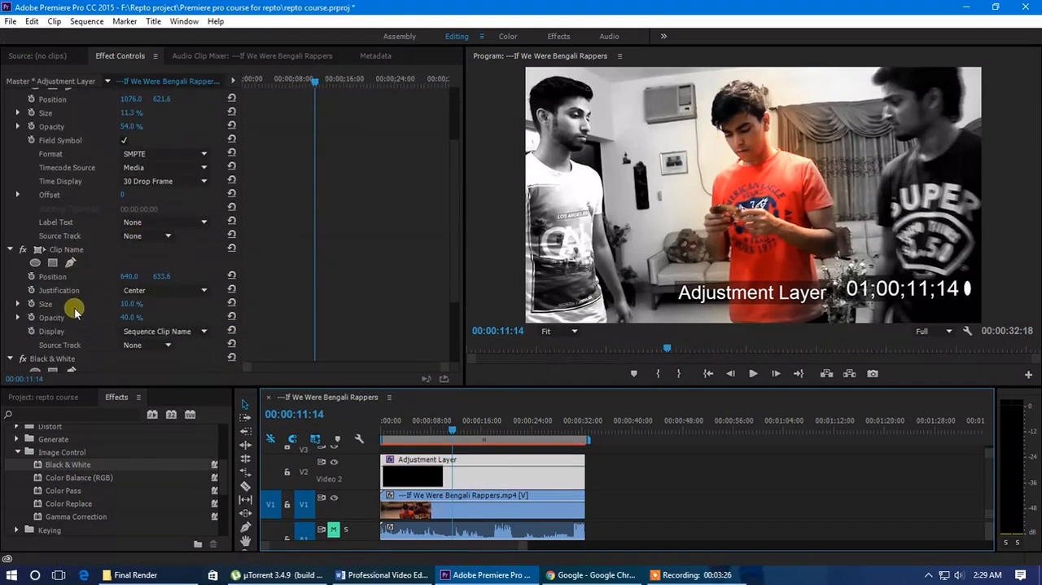
scroll(79, 329, down, 3)
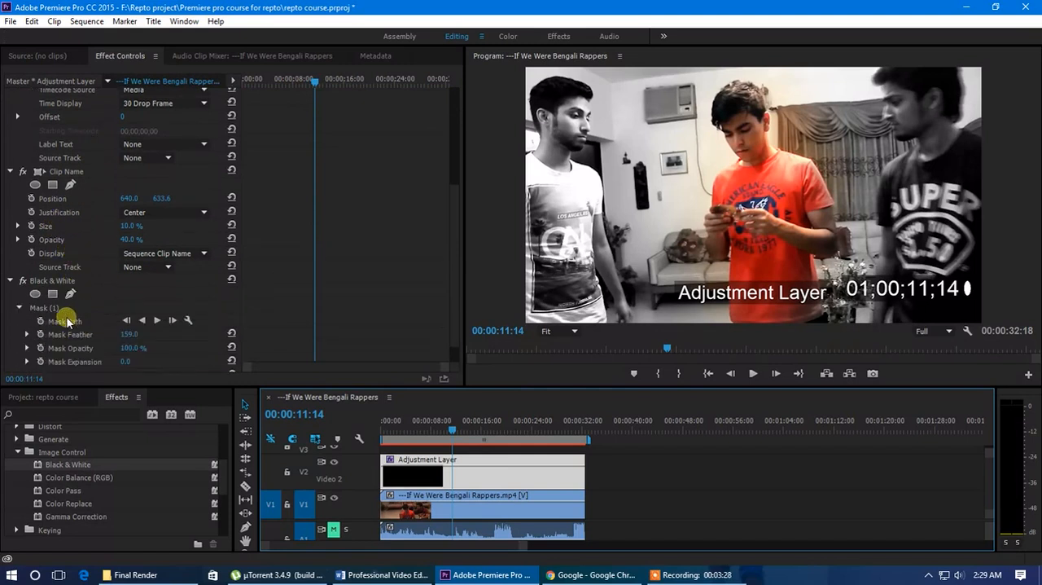
scroll(79, 340, down, 1)
click(49, 282)
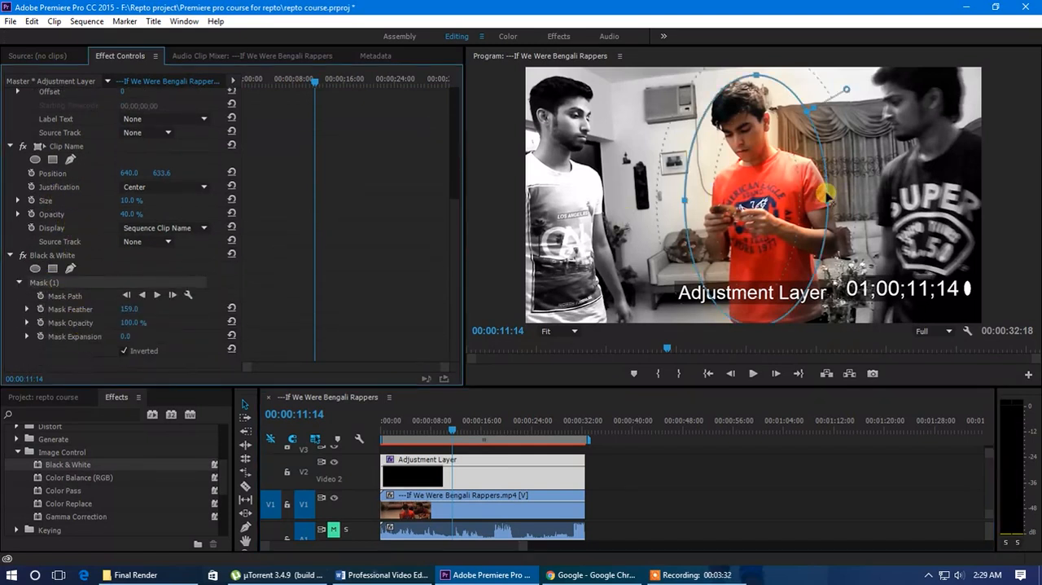
drag(726, 218, 753, 230)
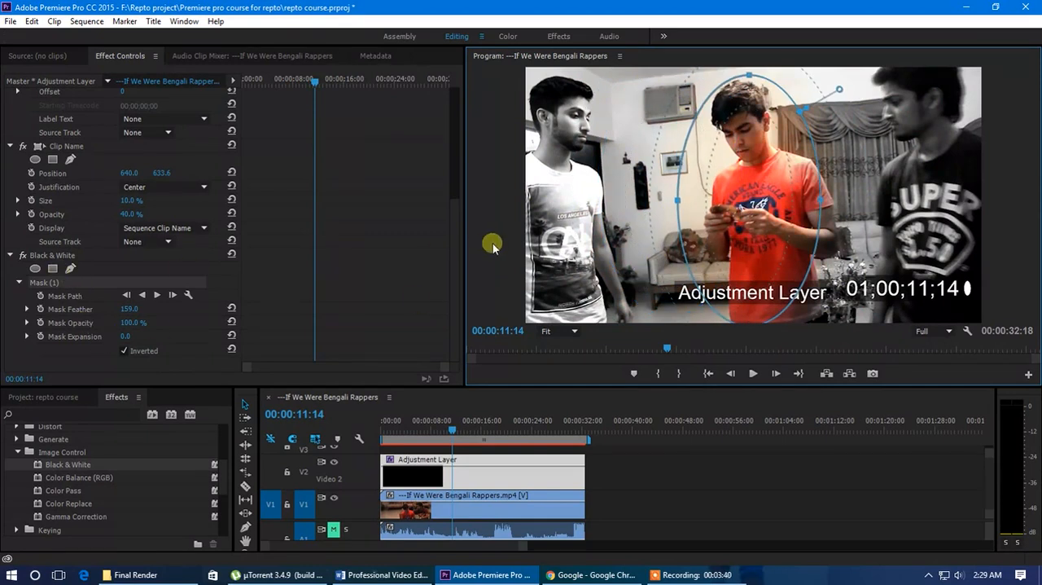
Replace the Black & White effect's ellipse mask with a rectangle mask and delete that mask too
click(62, 284)
key(Delete)
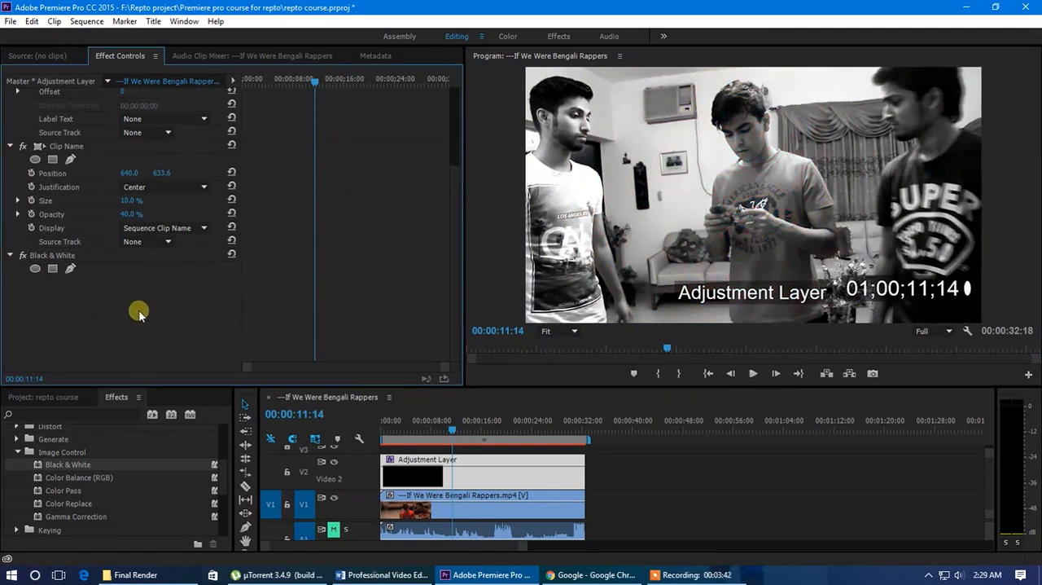
click(52, 268)
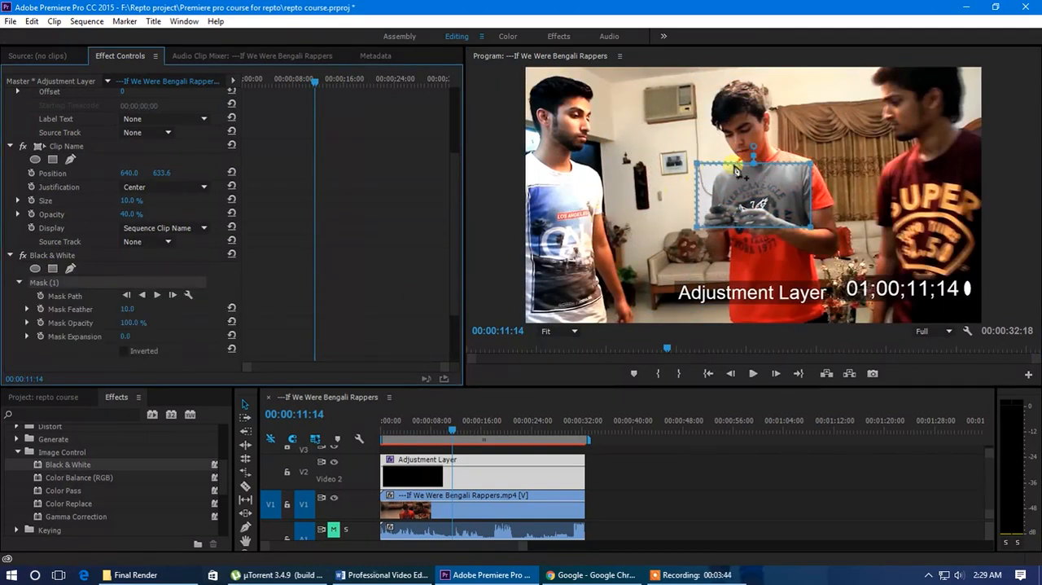
key(Delete)
Draw a closed freeform mask around the middle man for Black & White, fit it to his outline and invert it
click(70, 274)
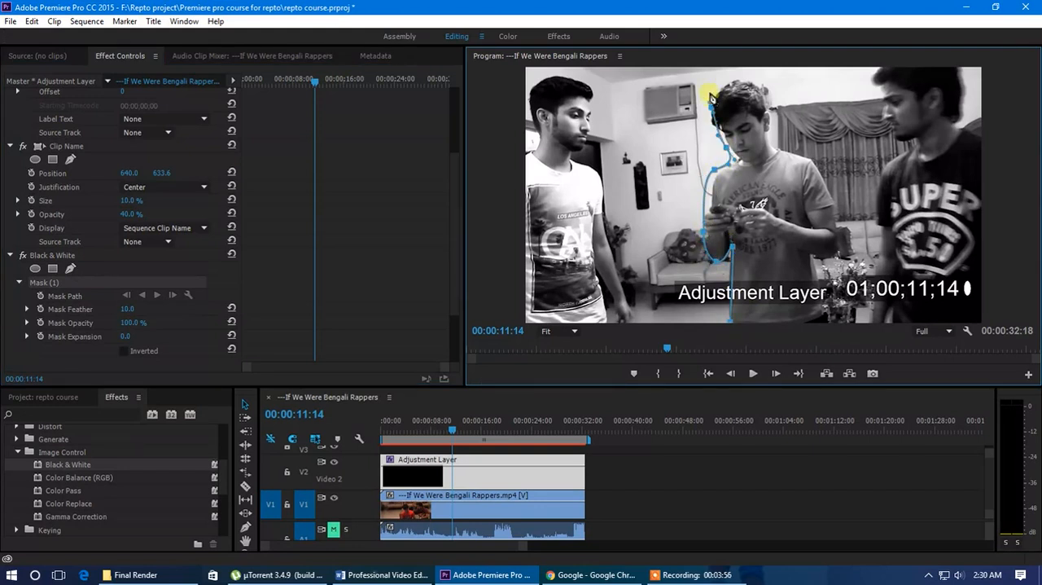
click(778, 143)
click(818, 158)
drag(831, 190, 837, 202)
click(839, 232)
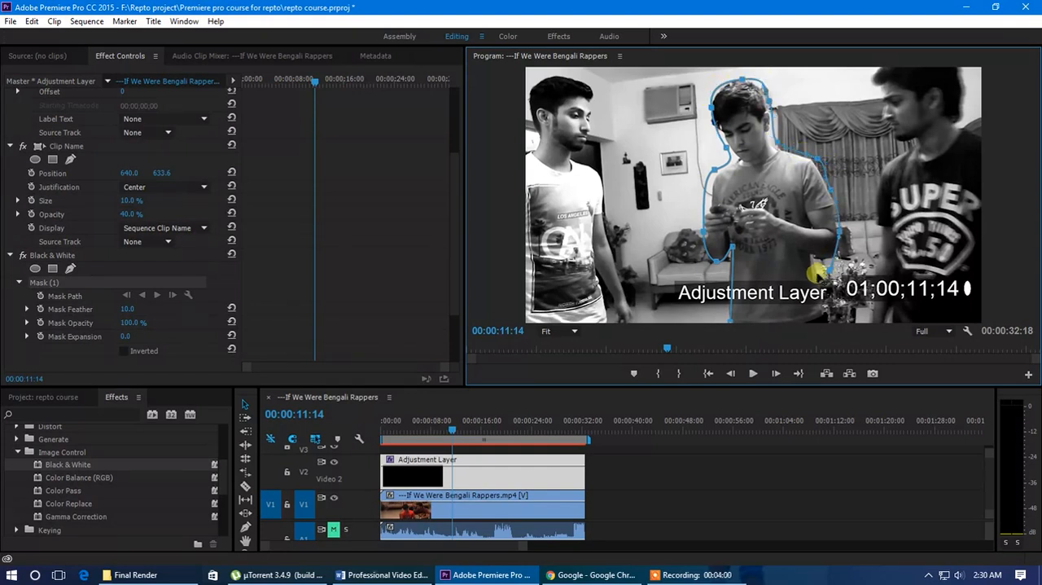
drag(818, 272, 817, 281)
click(825, 307)
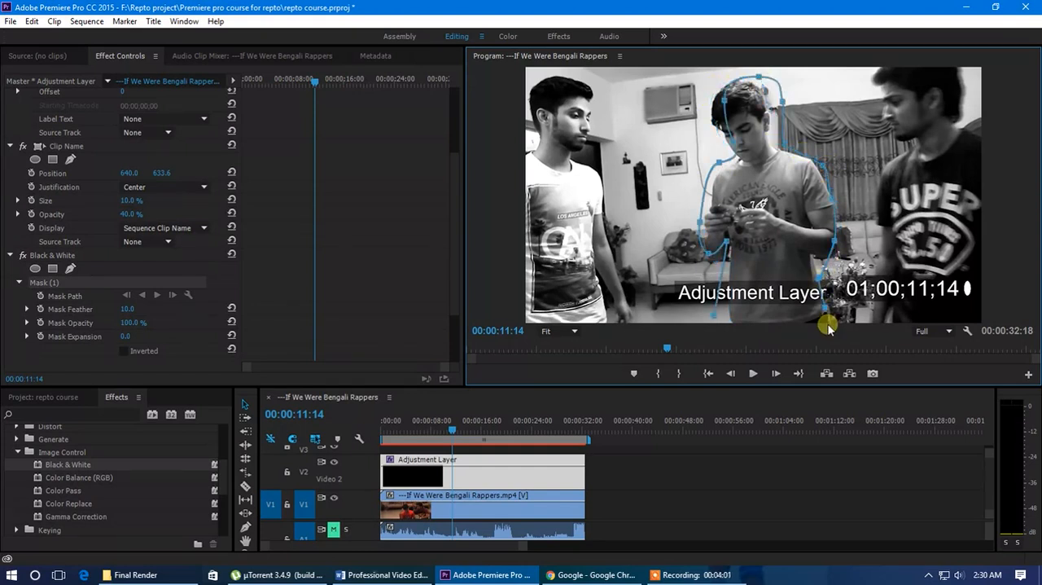
click(714, 318)
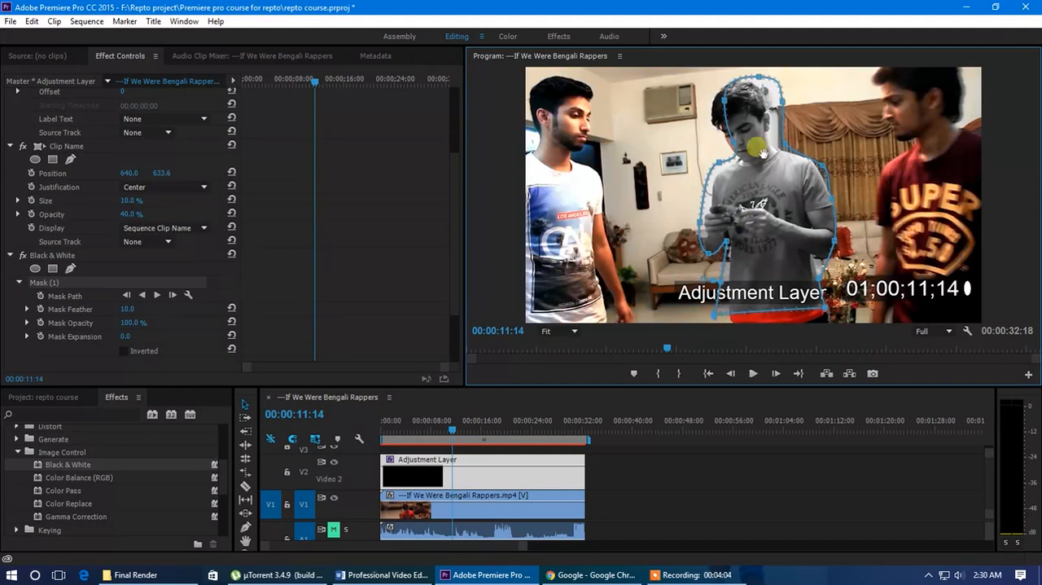
drag(743, 106, 732, 110)
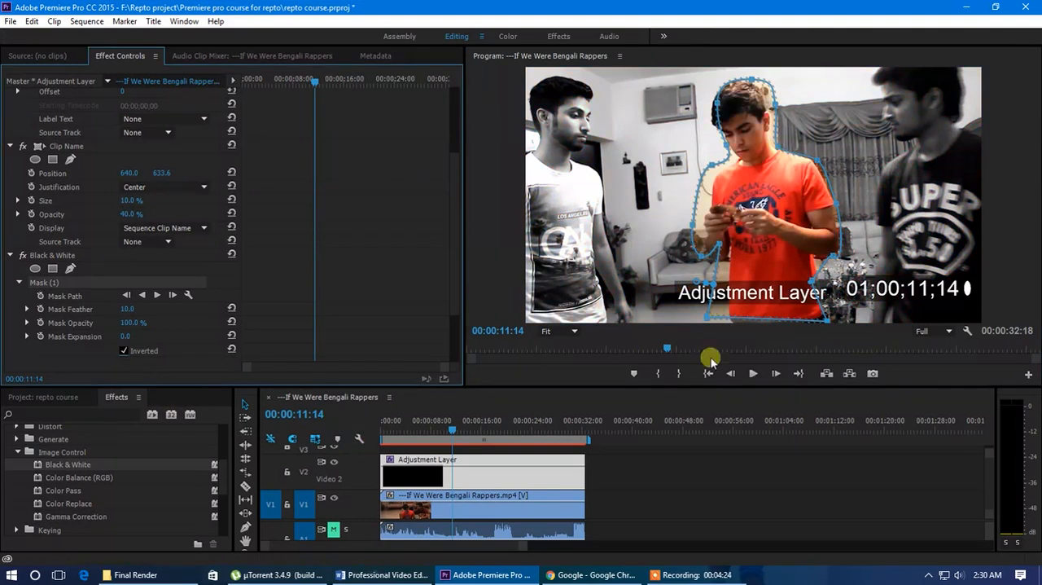
click(647, 472)
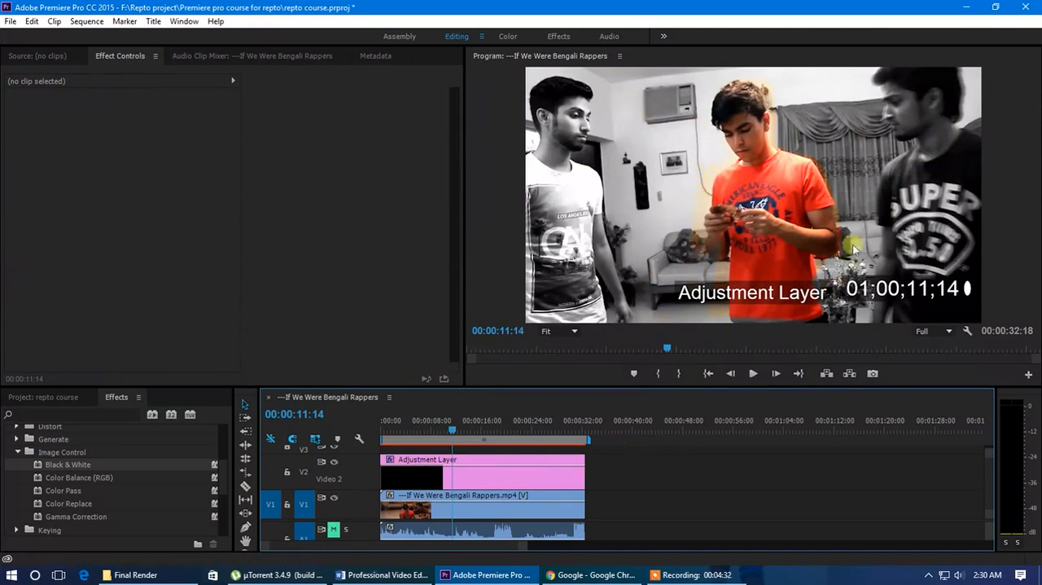
Set the freeform mask's feather to 314 and delete the Black & White effect from the adjustment layer
click(482, 478)
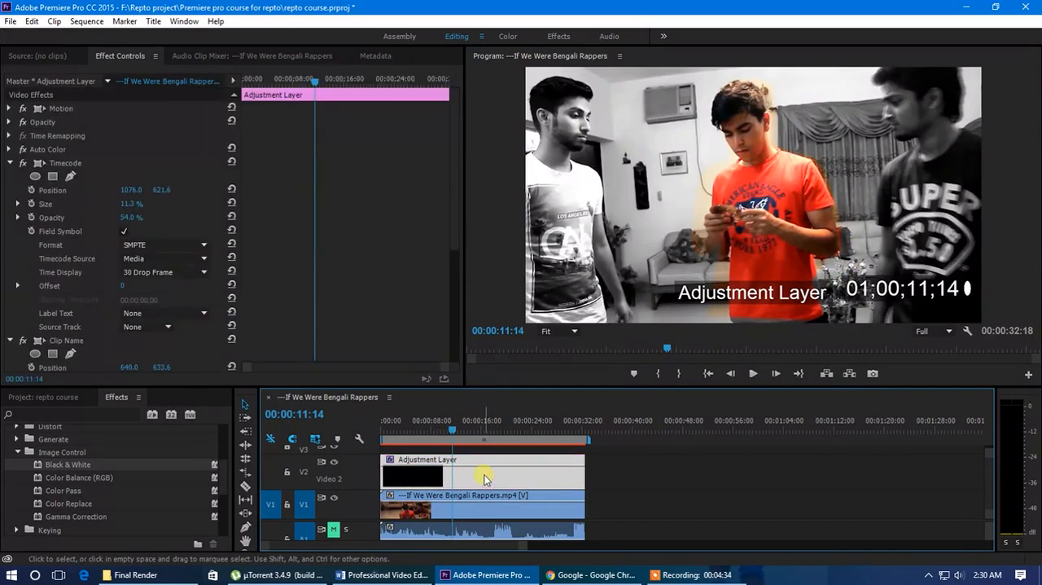
scroll(102, 324, down, 1)
scroll(96, 326, down, 4)
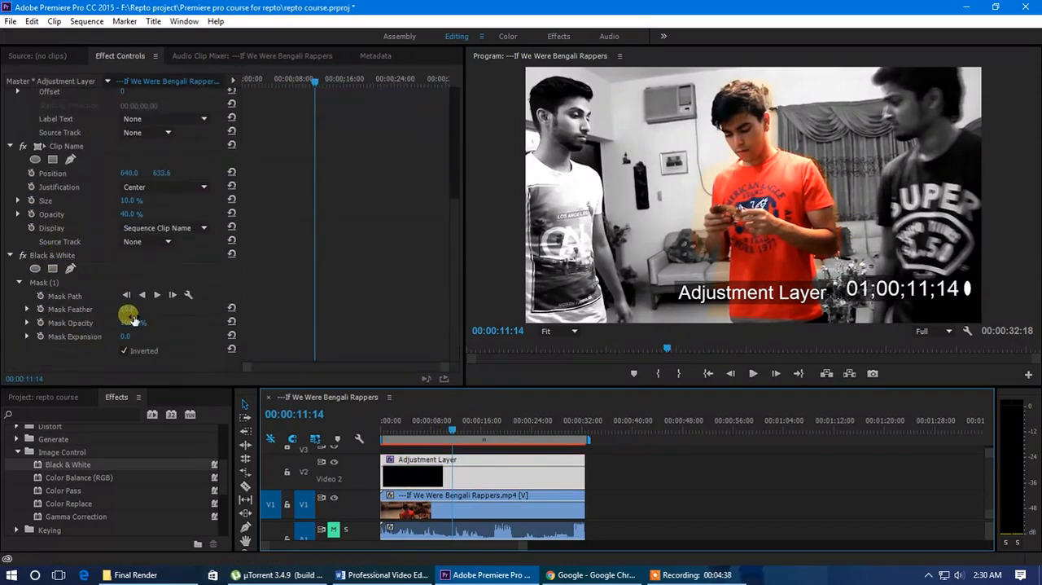
drag(129, 312, 336, 328)
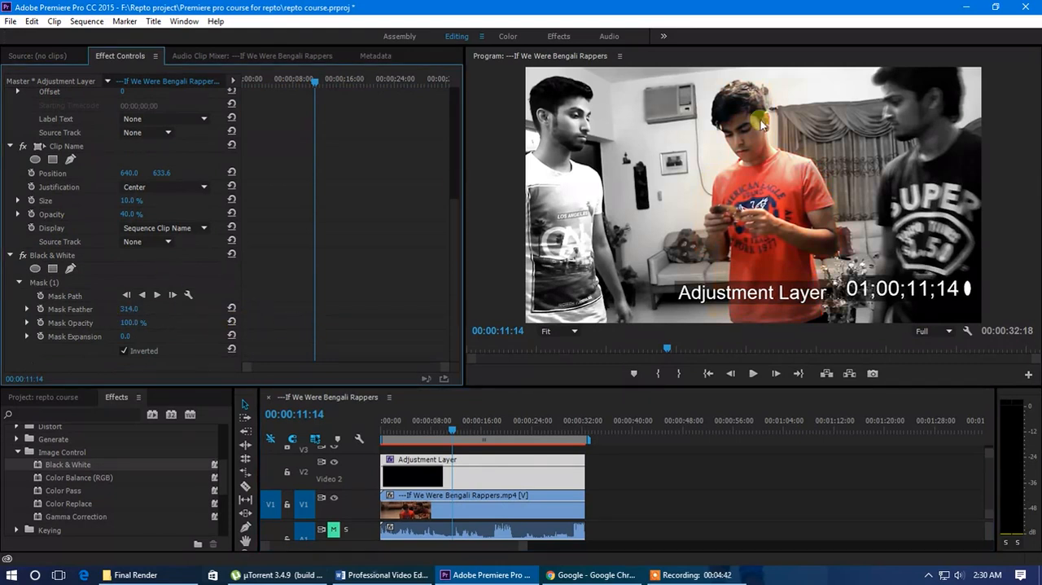
click(73, 256)
key(Delete)
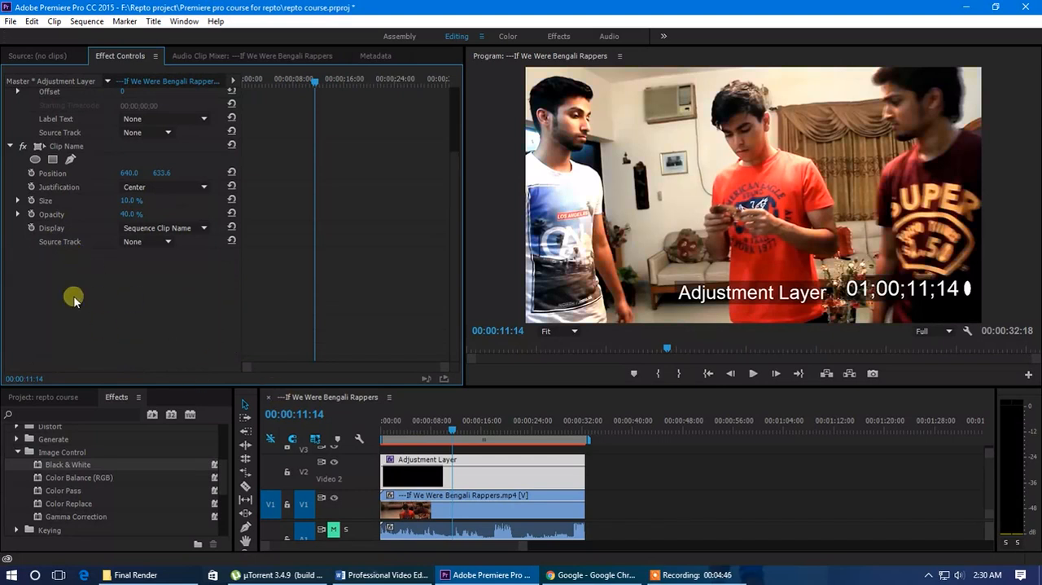
Apply the Mirror effect from the Distort category to the adjustment layer
click(23, 454)
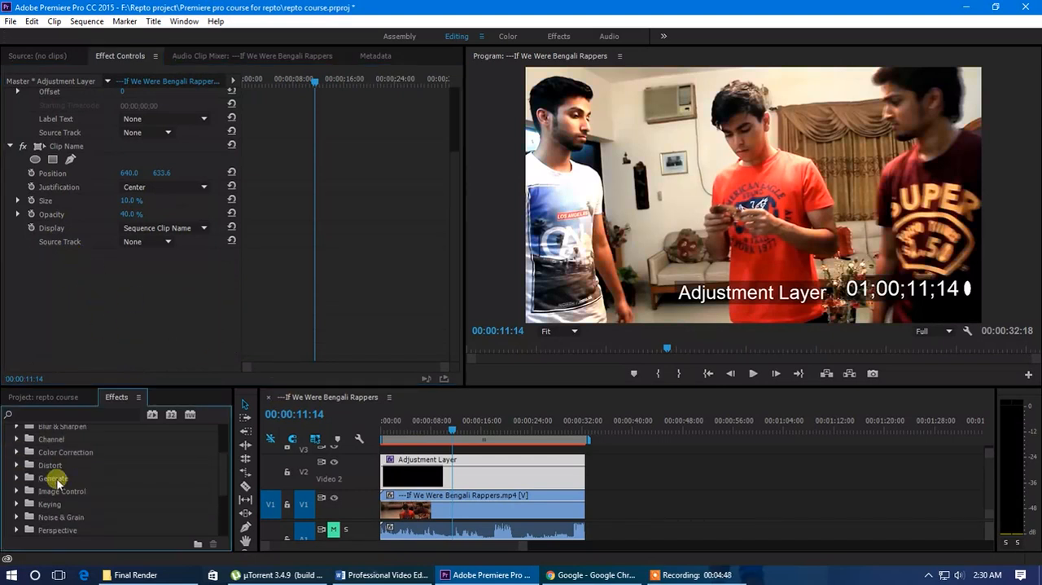
click(16, 464)
scroll(66, 479, down, 3)
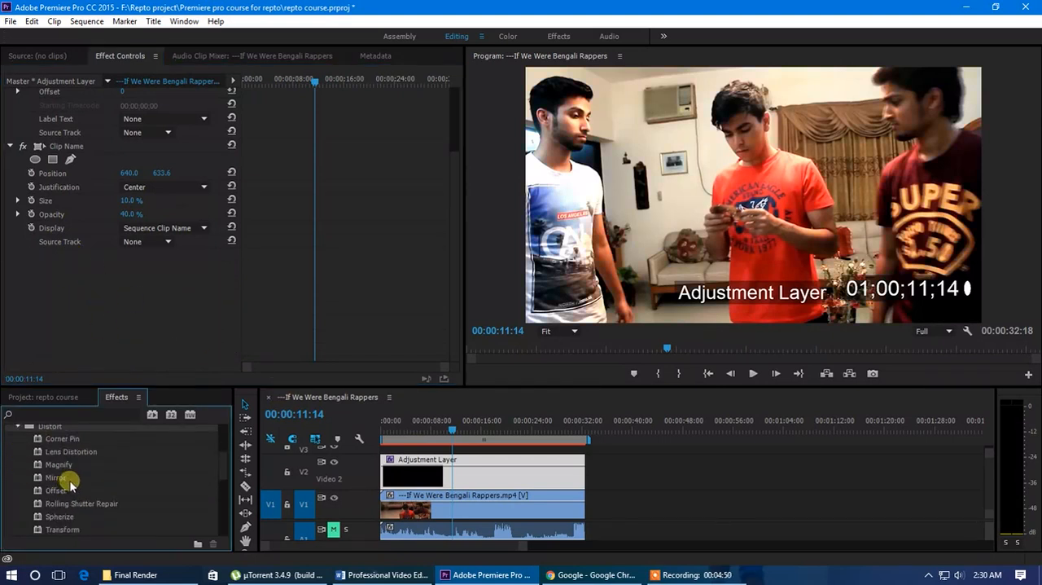
drag(56, 442, 428, 472)
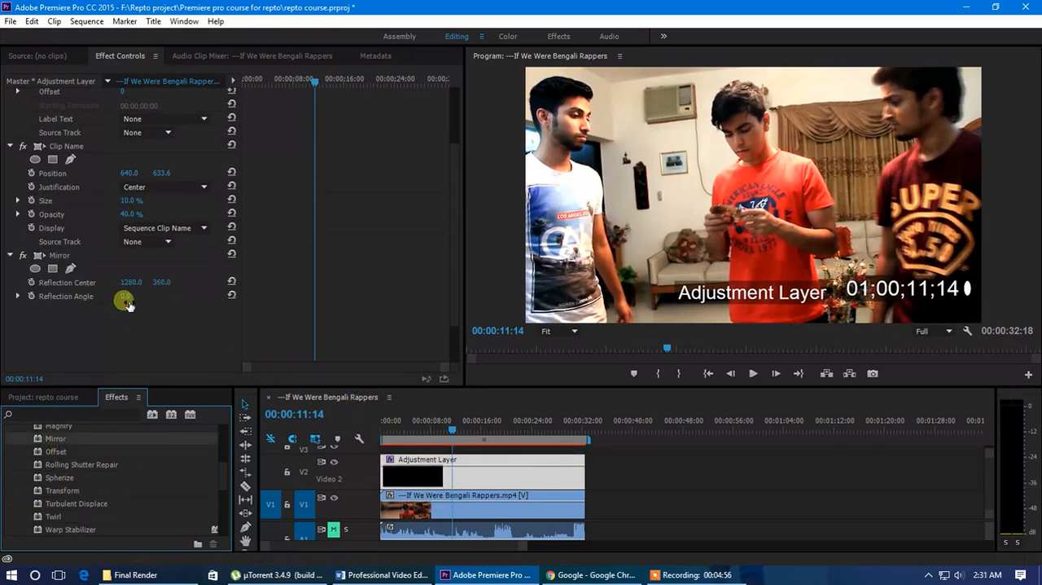
Set Mirror's Reflection Angle to 90° and its Reflection Center to 1028, 457, and select the effect
mouse_move(127, 298)
mouse_down()
mouse_move(195, 296)
mouse_move(146, 297)
mouse_up()
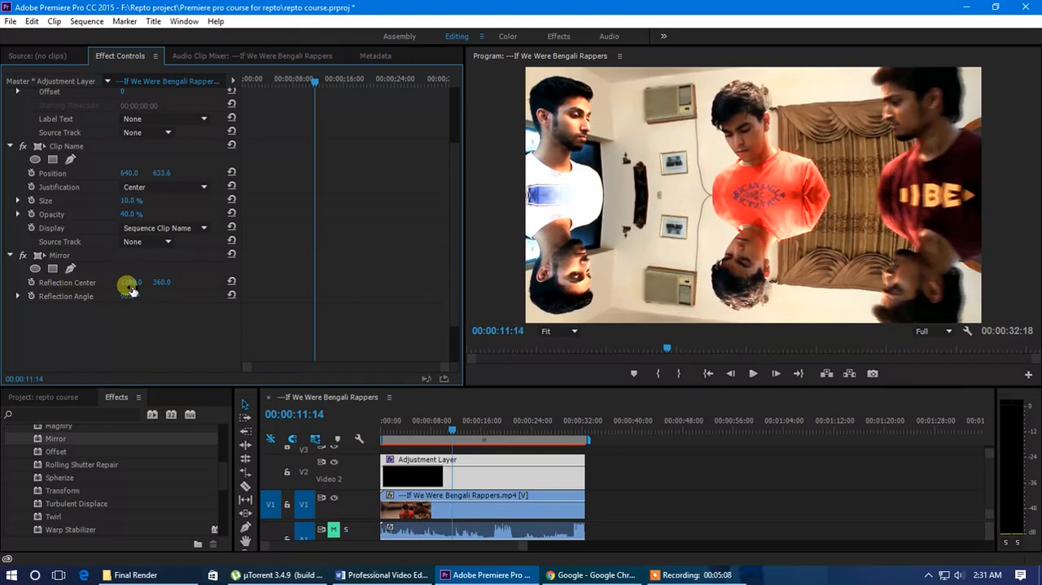
drag(207, 286, 13, 289)
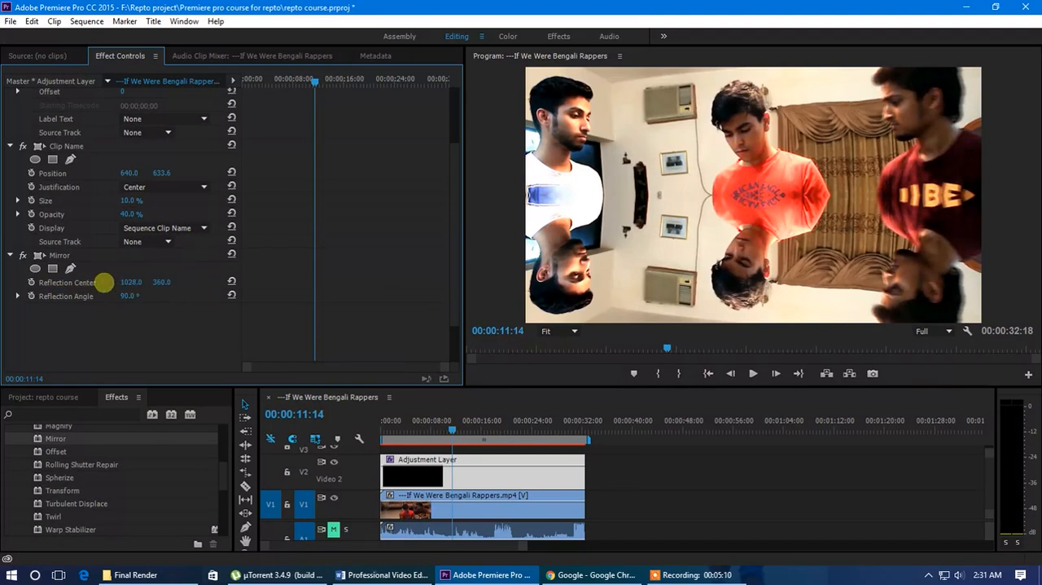
drag(168, 279, 44, 272)
click(51, 256)
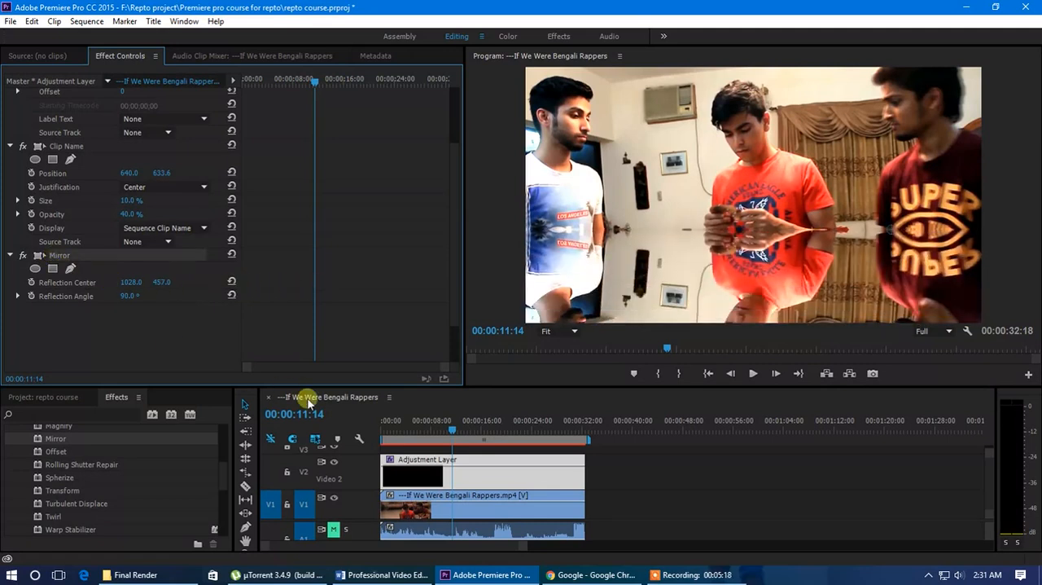
Browse the video effect categories, looking inside Stylize and Image Control for another effect to demonstrate
scroll(104, 471, up, 5)
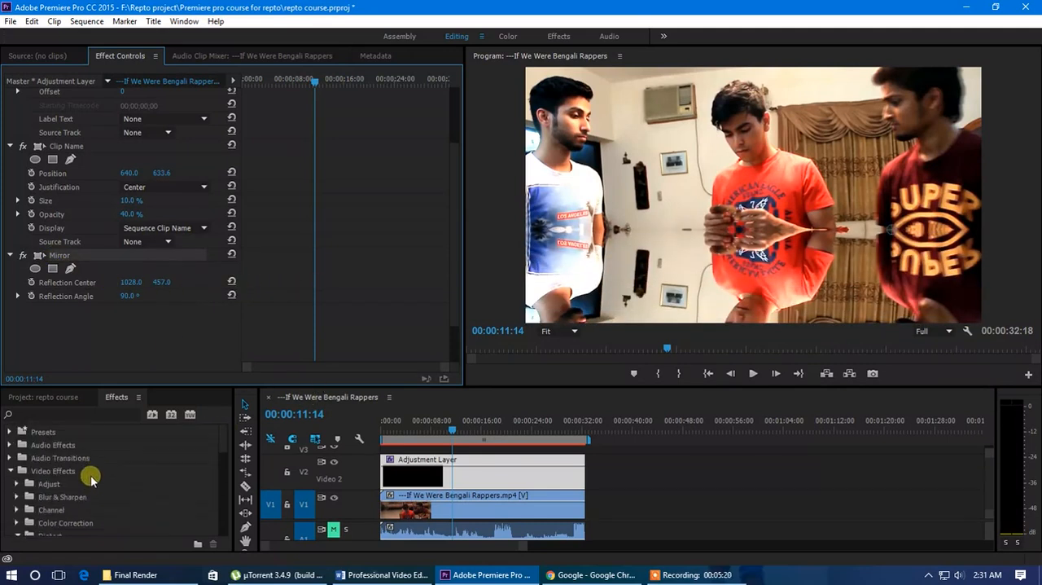
scroll(21, 470, down, 3)
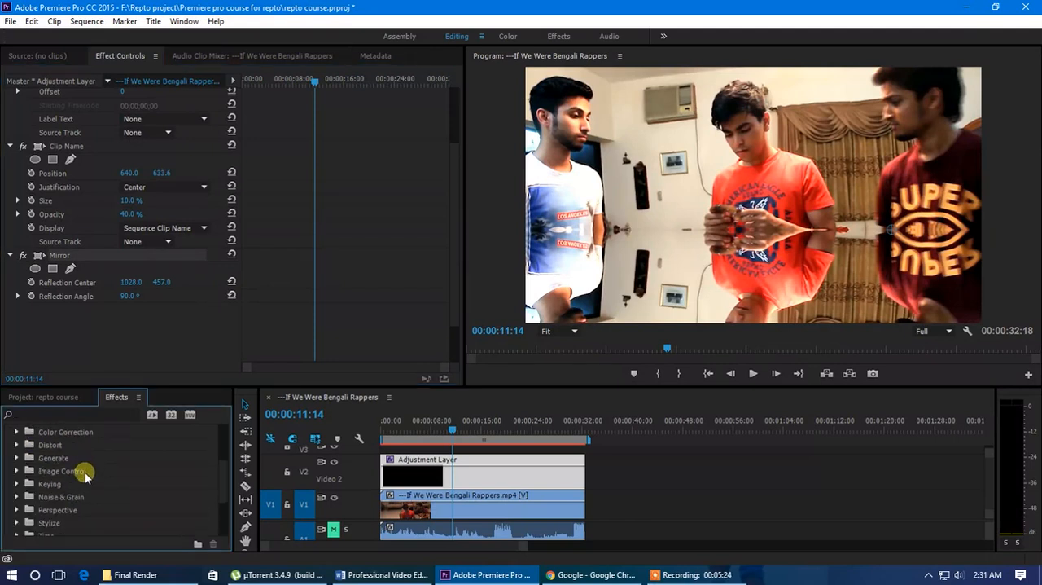
scroll(92, 484, up, 1)
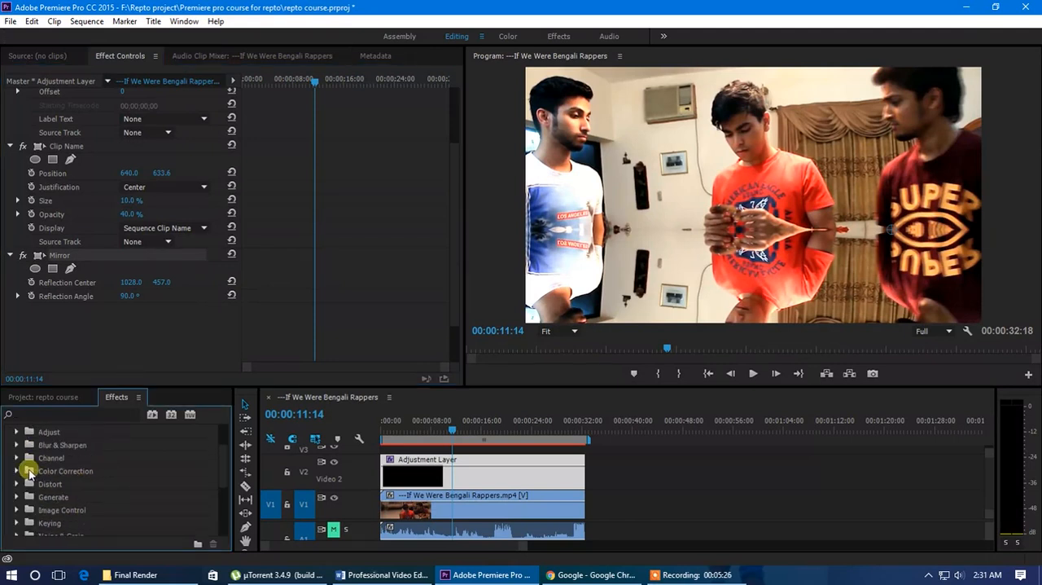
scroll(50, 493, down, 1)
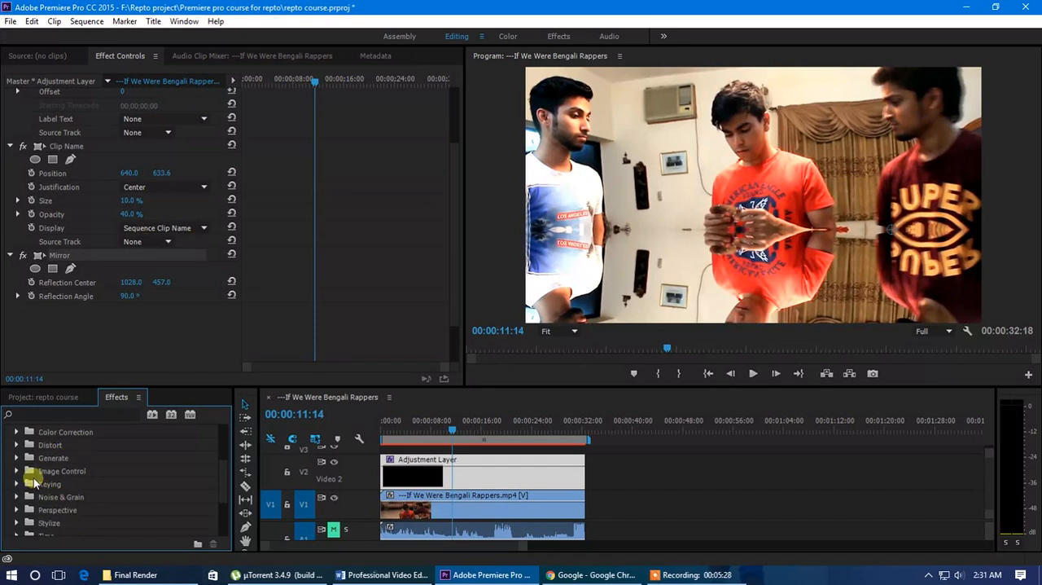
scroll(49, 518, down, 1)
click(16, 495)
scroll(110, 505, down, 3)
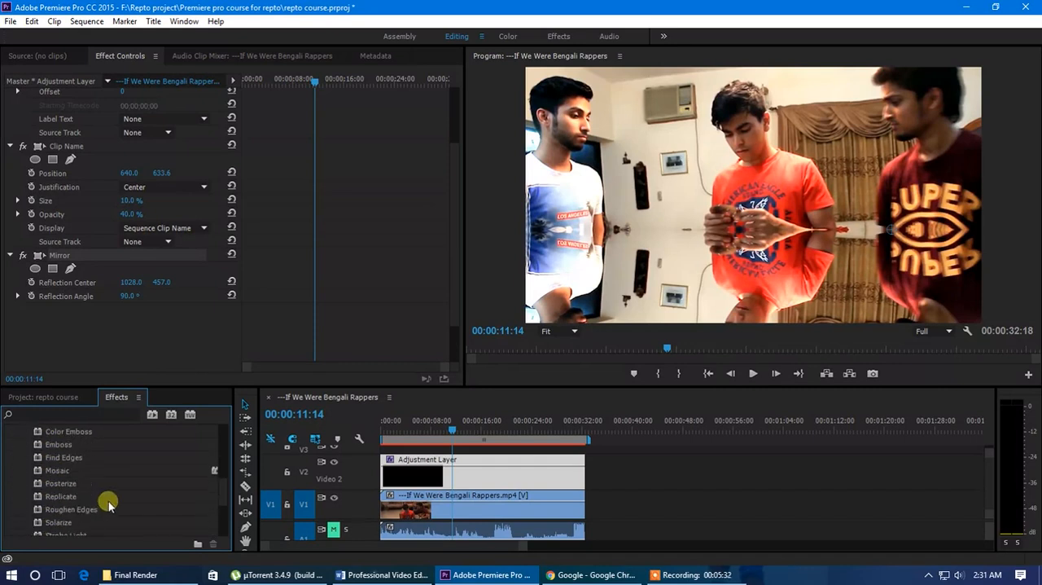
scroll(110, 505, up, 2)
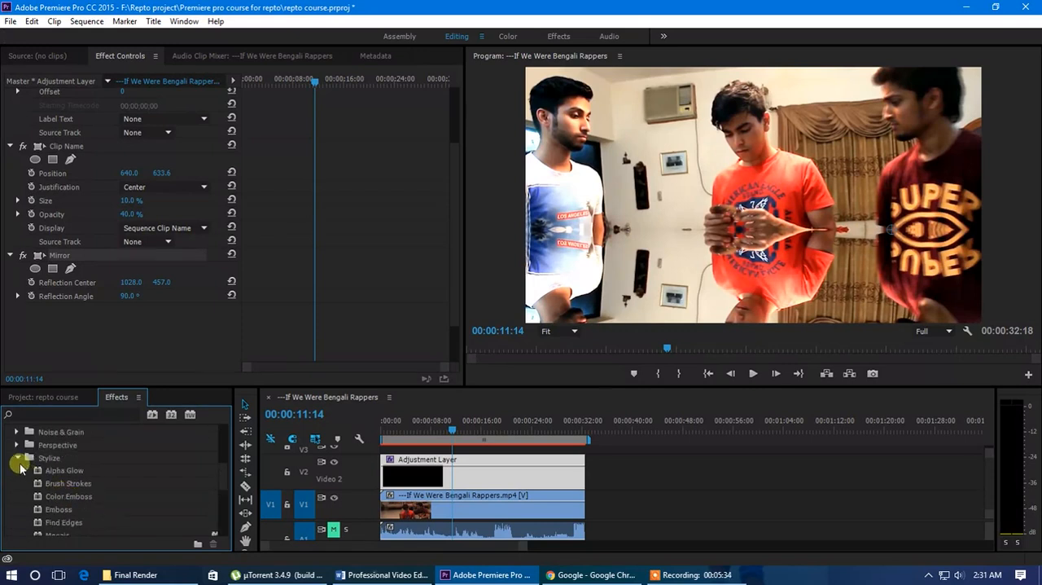
click(16, 458)
scroll(65, 474, up, 1)
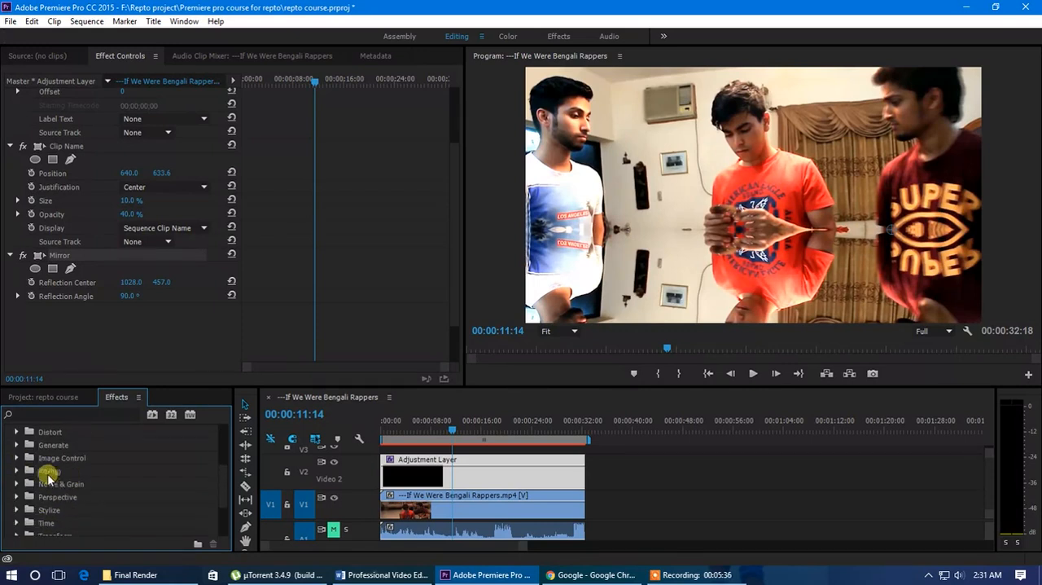
click(16, 457)
click(17, 458)
Apply the Lens Flare effect from the Generate category to the adjustment layer
scroll(47, 477, up, 1)
click(17, 472)
scroll(53, 479, down, 3)
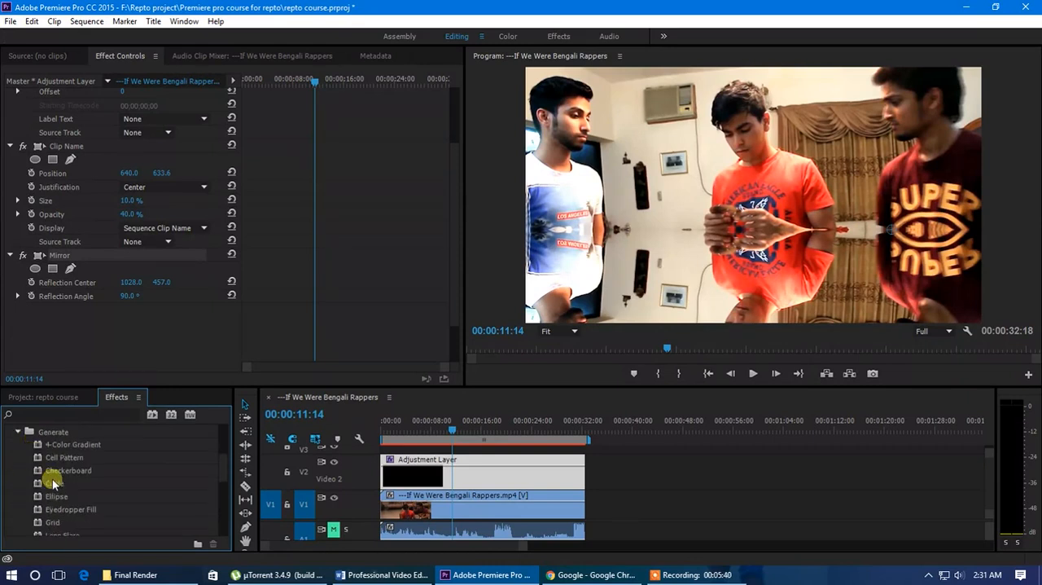
scroll(63, 489, up, 1)
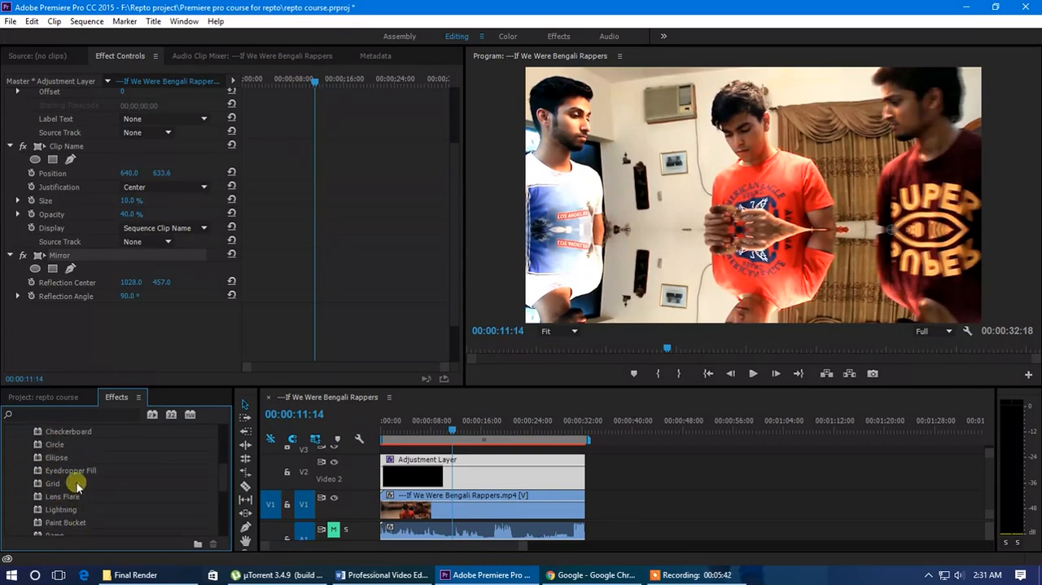
scroll(83, 487, up, 3)
scroll(81, 490, down, 3)
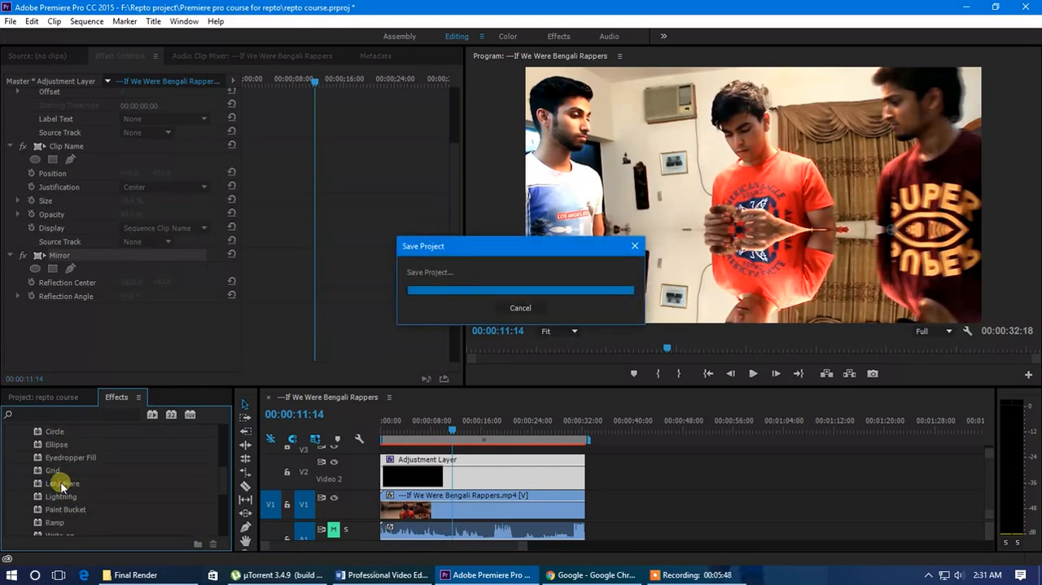
drag(62, 487, 449, 477)
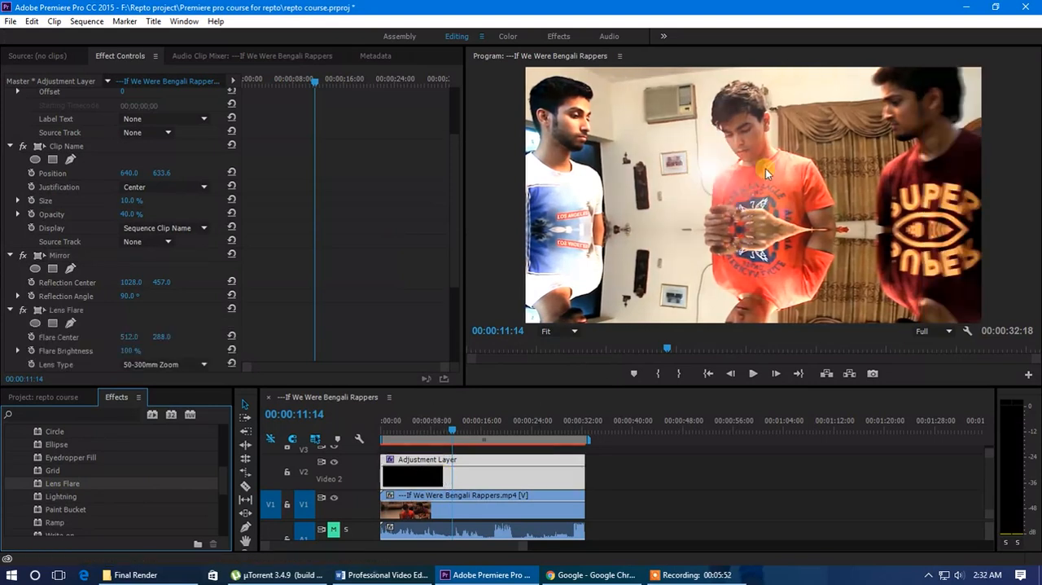
Select the Lens Flare effect and set its horizontal Flare Center to 952 and its Flare Brightness to 170%
scroll(93, 320, up, 3)
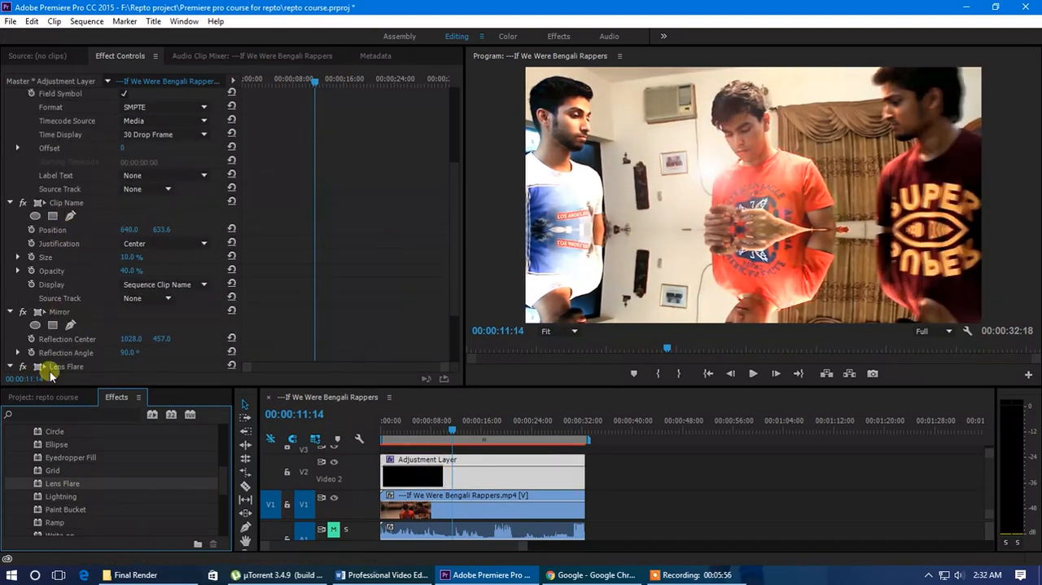
scroll(81, 325, down, 4)
click(73, 288)
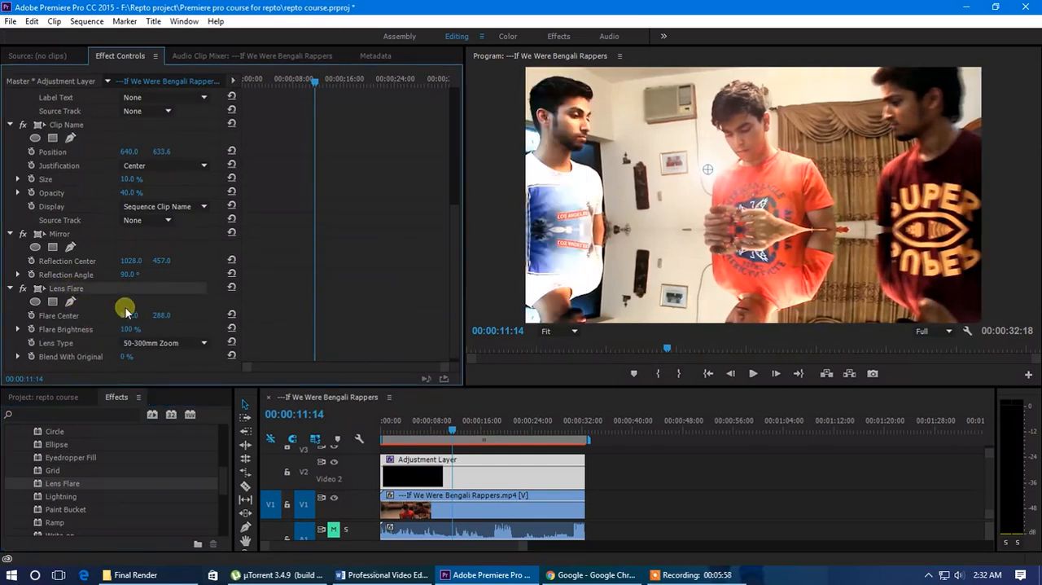
drag(137, 315, 416, 323)
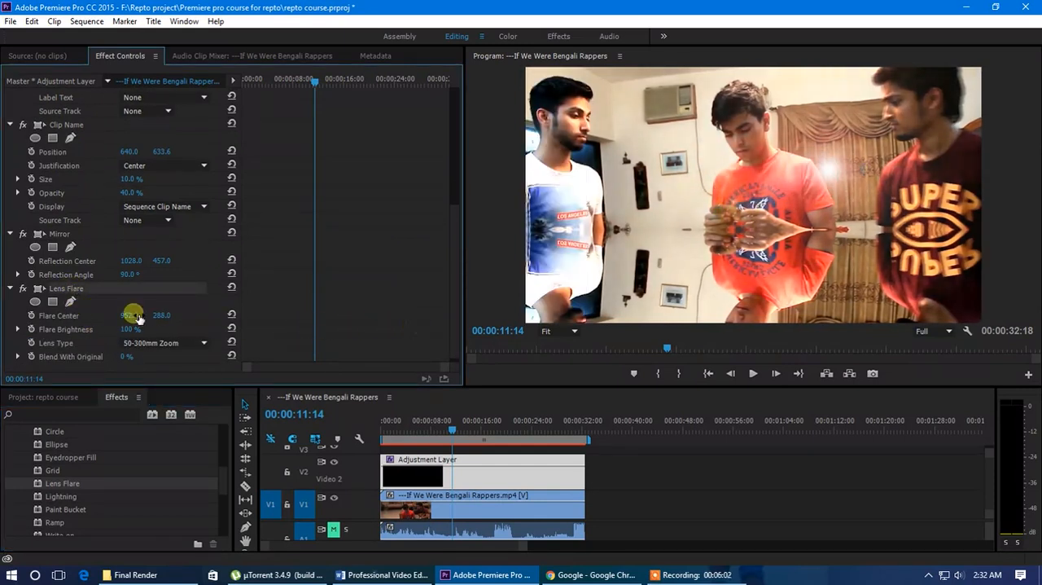
drag(129, 329, 175, 333)
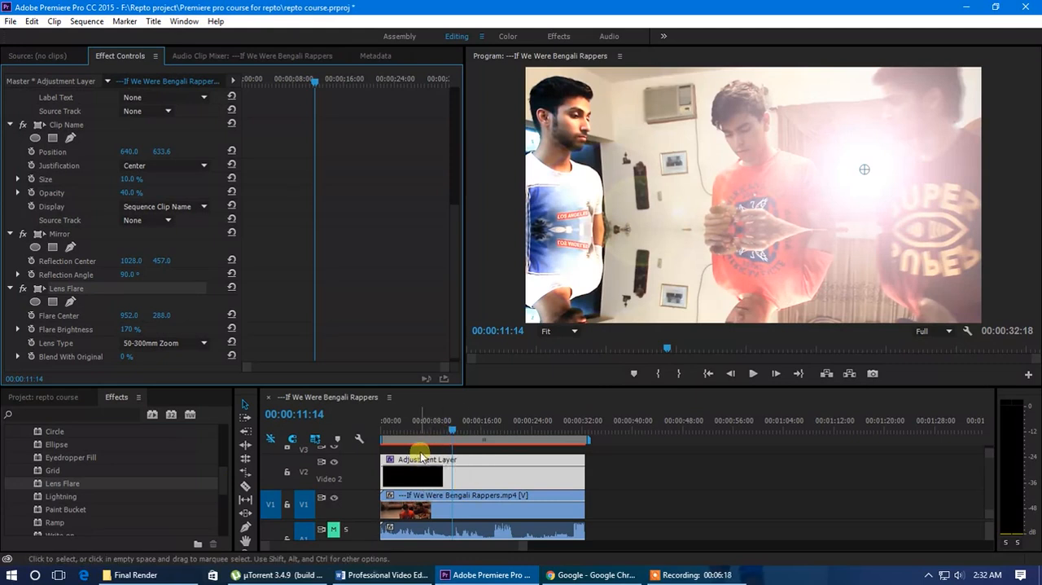
At 00:00:03:12, enable keyframing for Flare Center and reposition the flare in the preview to about 914, 278
click(409, 426)
mouse_move(409, 426)
mouse_down()
mouse_move(373, 430)
mouse_move(410, 426)
mouse_move(404, 435)
mouse_up()
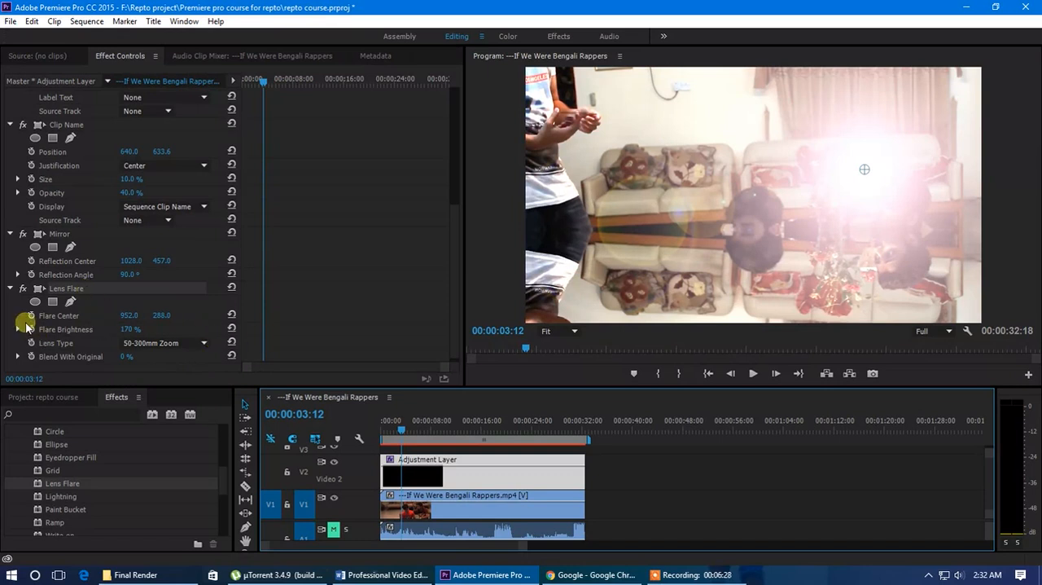
drag(864, 173, 855, 175)
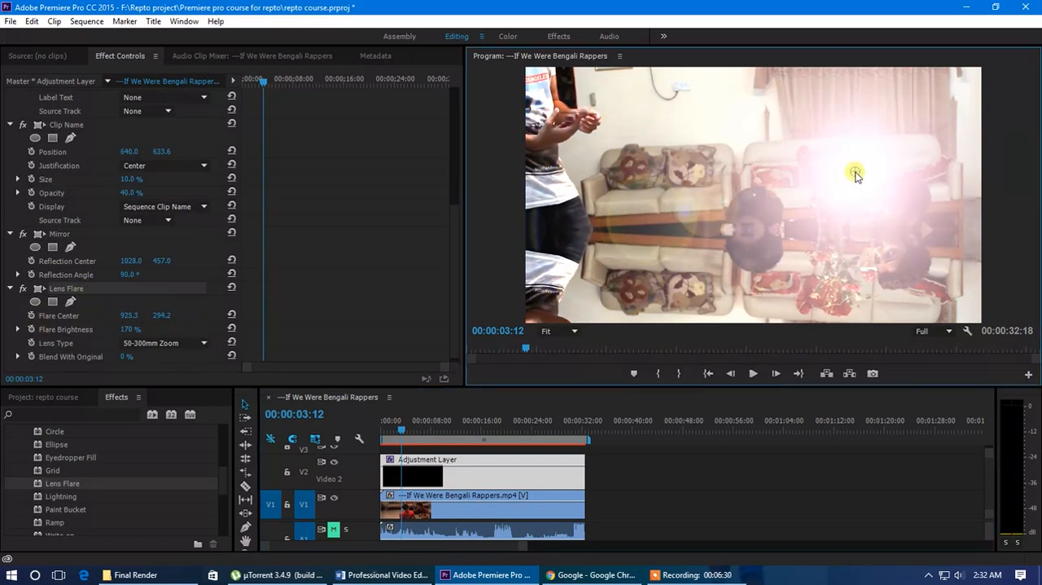
scroll(99, 314, down, 1)
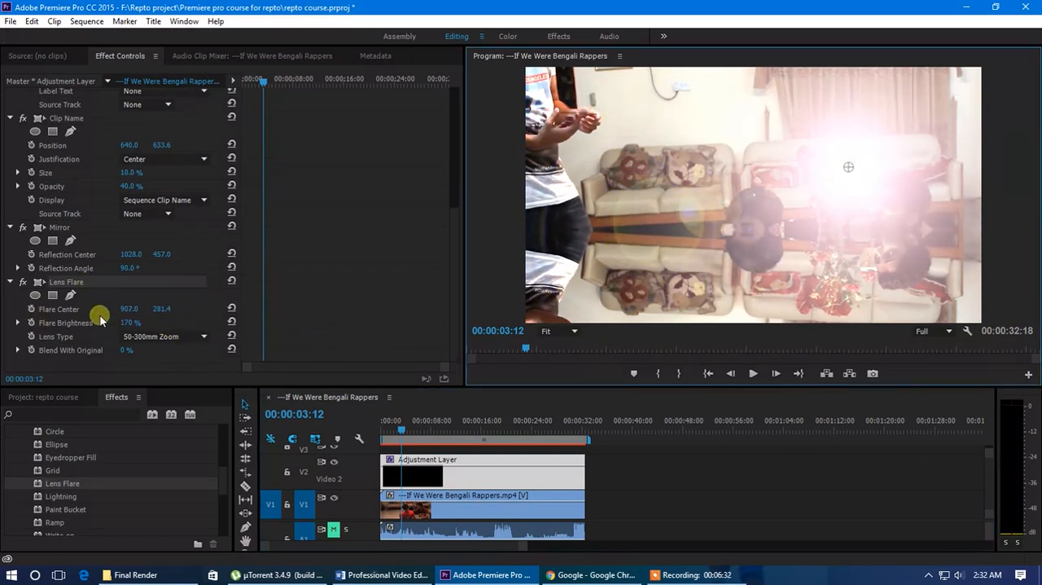
click(33, 309)
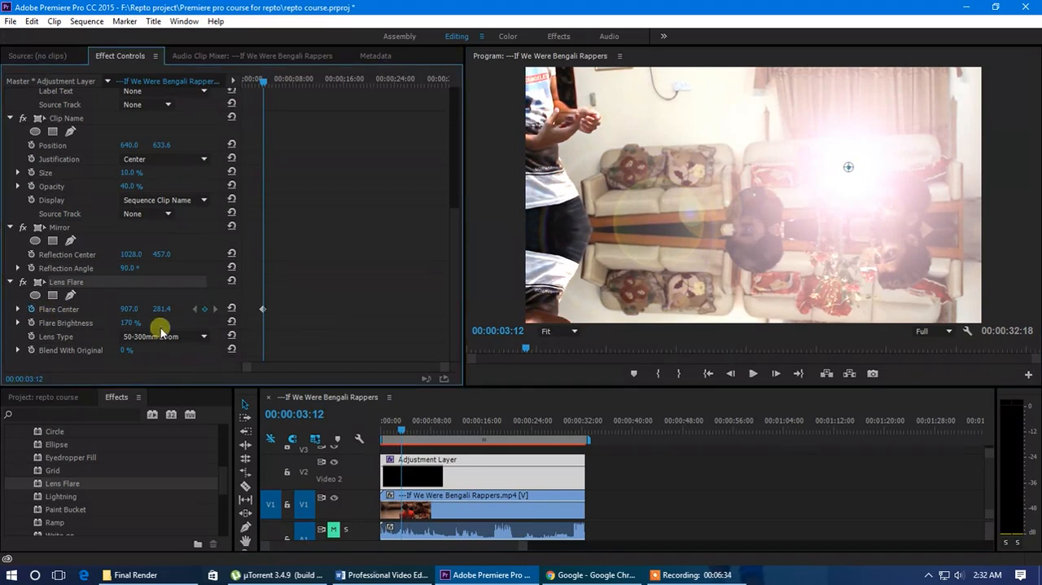
mouse_move(847, 169)
mouse_down()
mouse_move(800, 167)
mouse_move(851, 166)
mouse_up()
Try to animate the lens flare across to the frame's left edge at 00:00:10:00 and scrub back to 00:00:05:16
drag(277, 81, 305, 81)
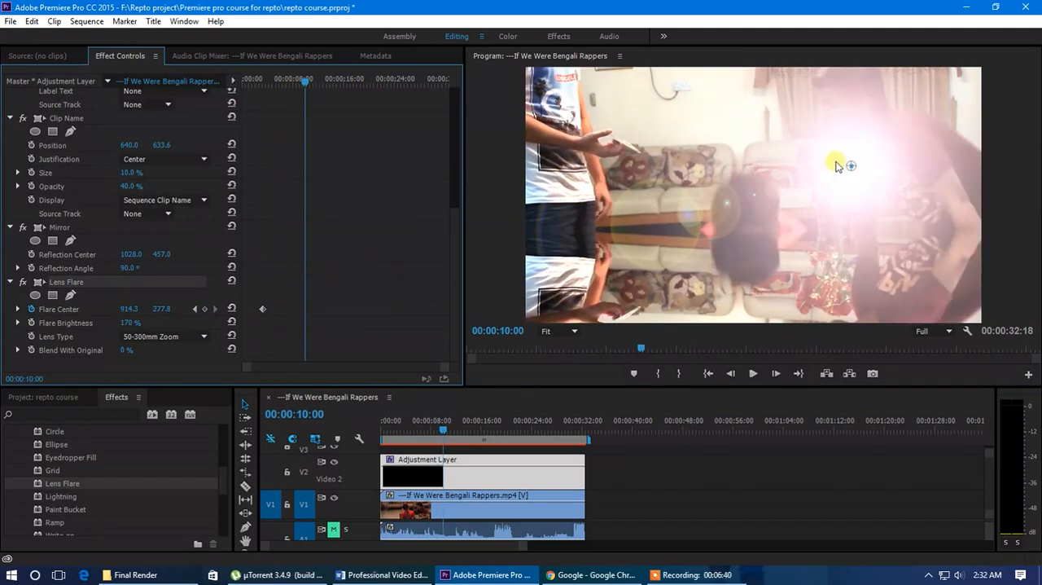
drag(849, 167, 530, 156)
mouse_move(278, 82)
mouse_down()
mouse_move(264, 87)
mouse_move(287, 99)
mouse_move(277, 82)
mouse_up()
Deselect the adjustment layer, scrub to 00:00:04:29 and try to render the sequence's video previews
click(612, 475)
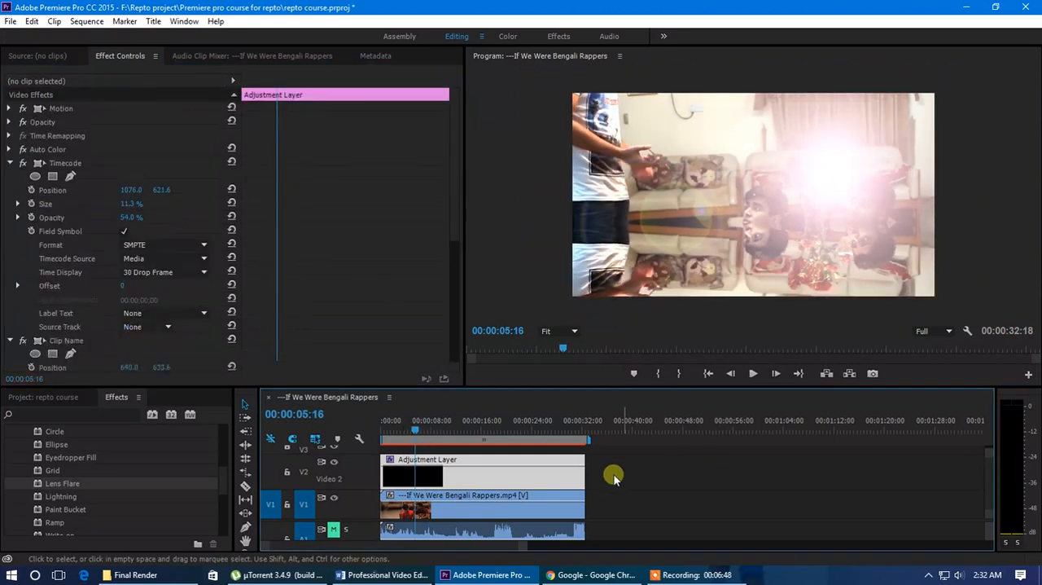
mouse_move(404, 425)
mouse_down()
mouse_move(436, 434)
mouse_move(412, 434)
mouse_up()
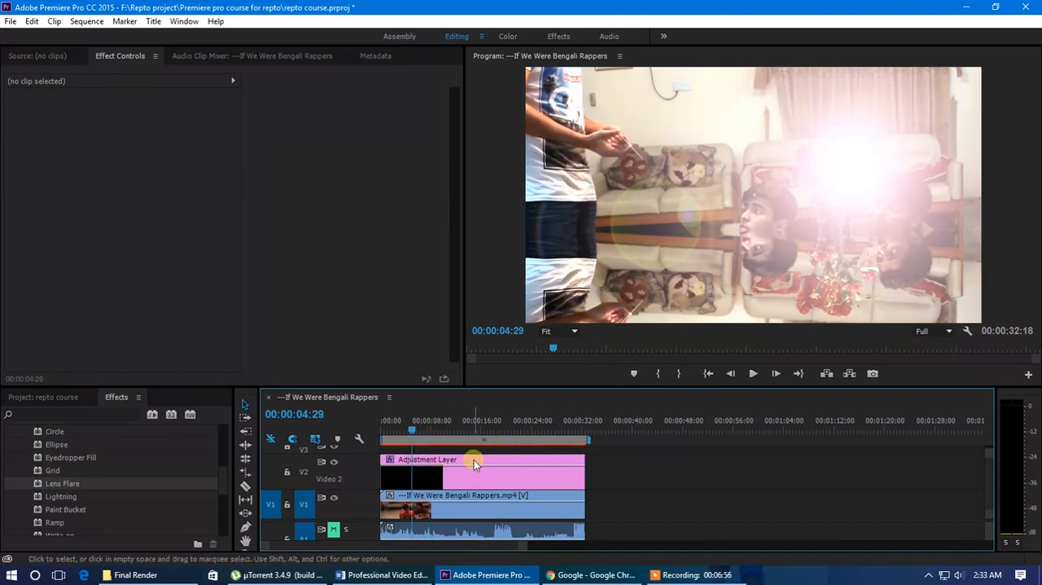
key(Return)
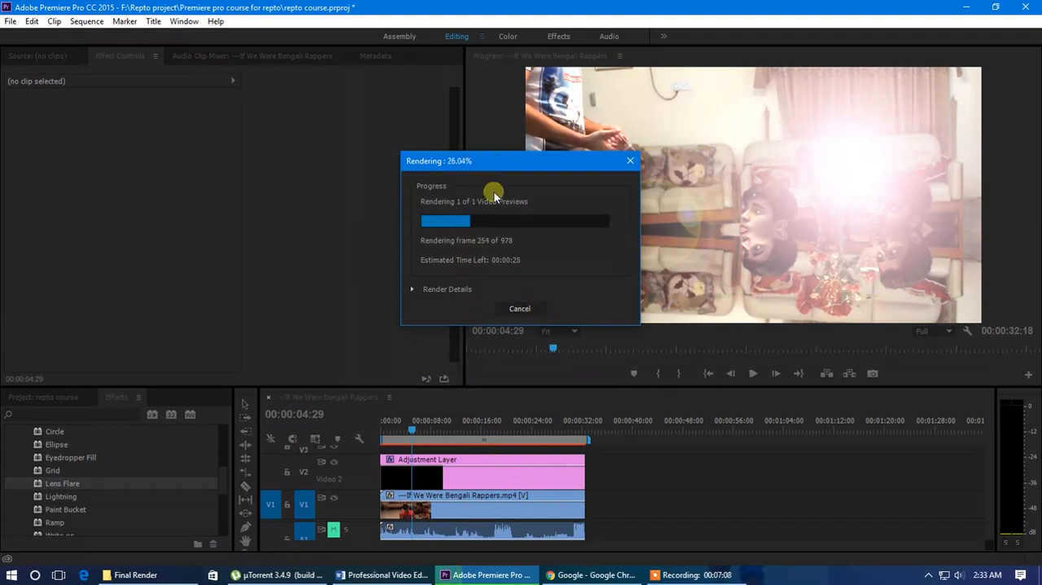
click(521, 308)
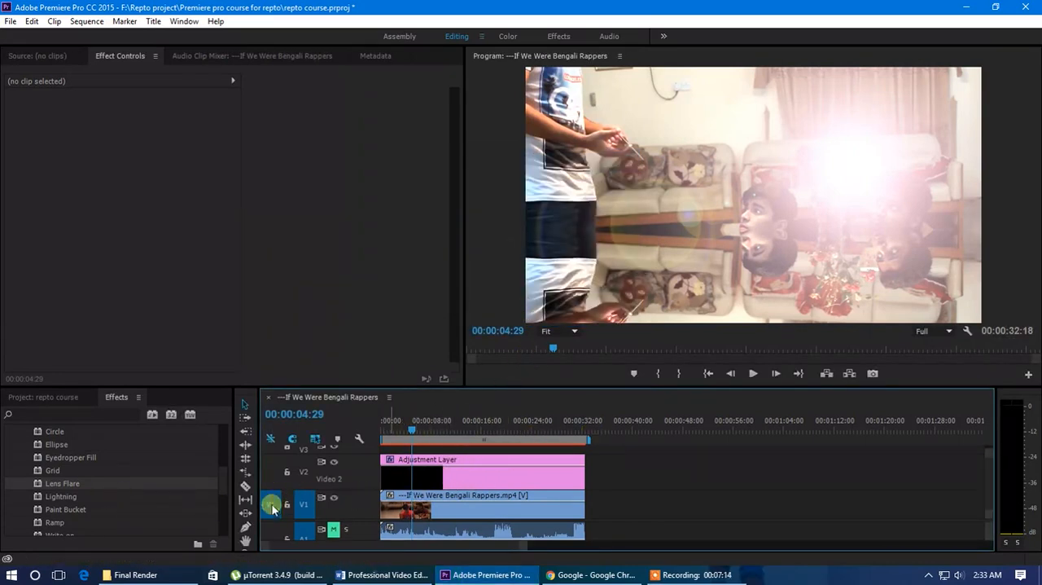
Collapse the Generate and Video Effects folders and enlarge the timeline area to show tracks V3 to V5
scroll(55, 487, up, 2)
scroll(55, 488, up, 1)
click(17, 470)
scroll(82, 490, up, 2)
click(11, 470)
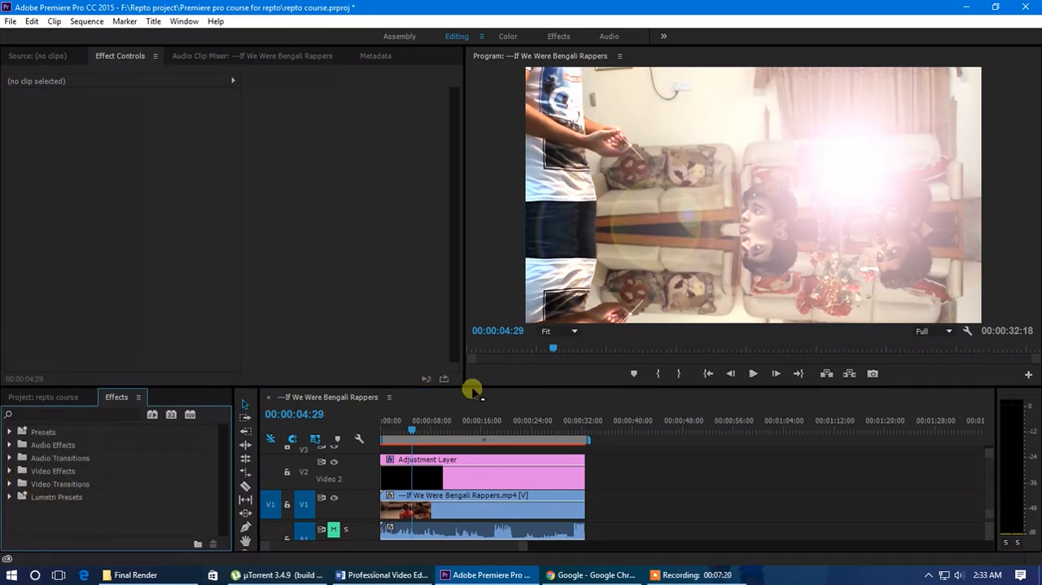
drag(474, 387, 472, 324)
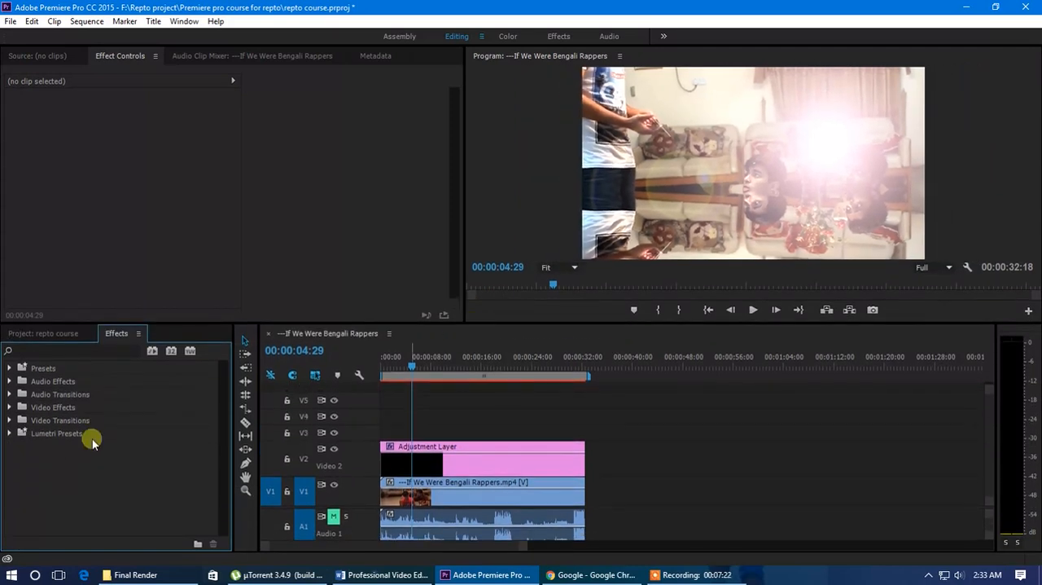
Review the Video Effects category list once more and scrub the sequence to 00:00:14:24 to view the combined effects
click(15, 408)
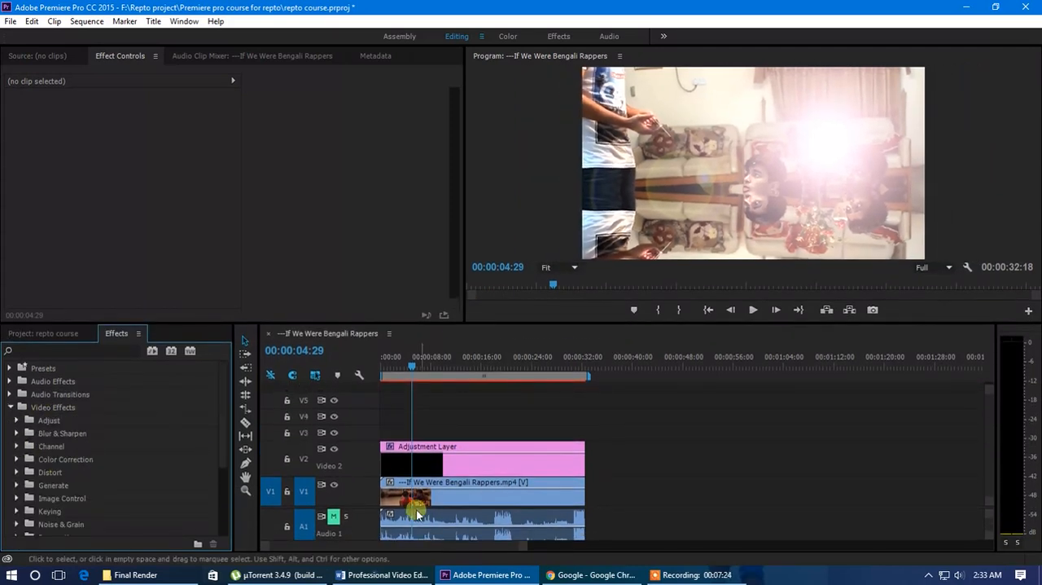
click(12, 408)
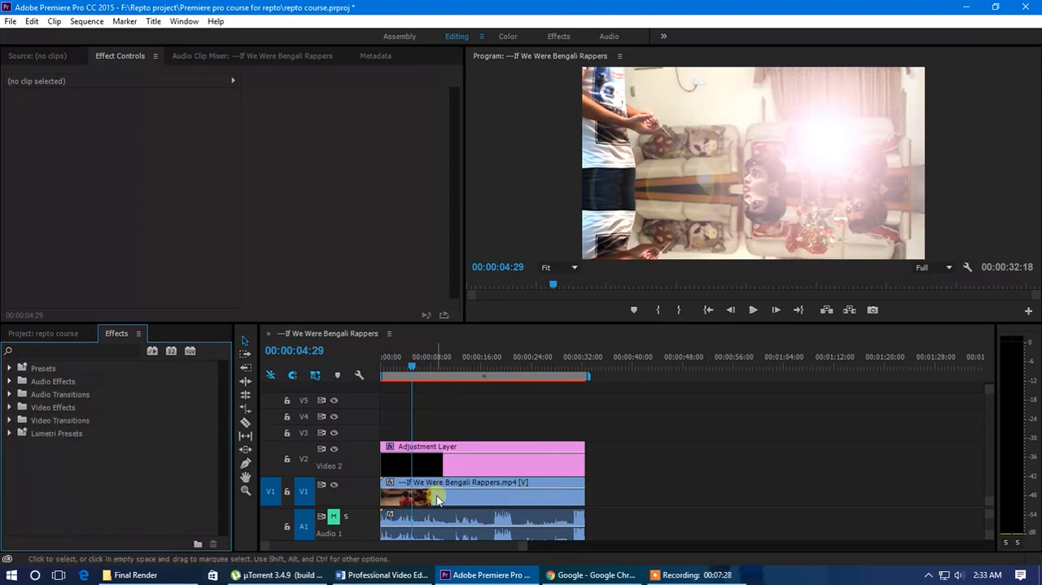
click(456, 365)
drag(456, 365, 476, 373)
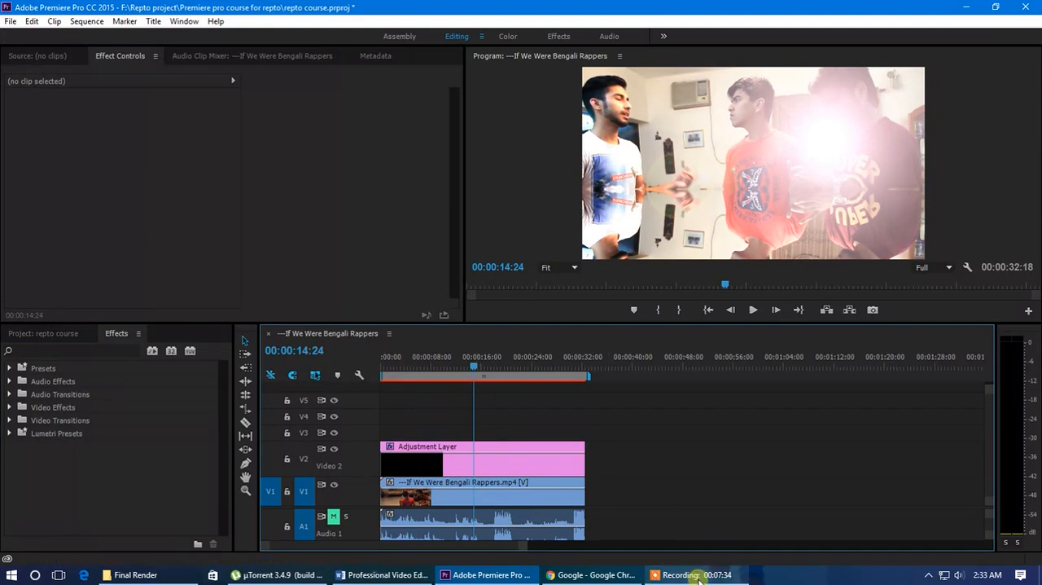